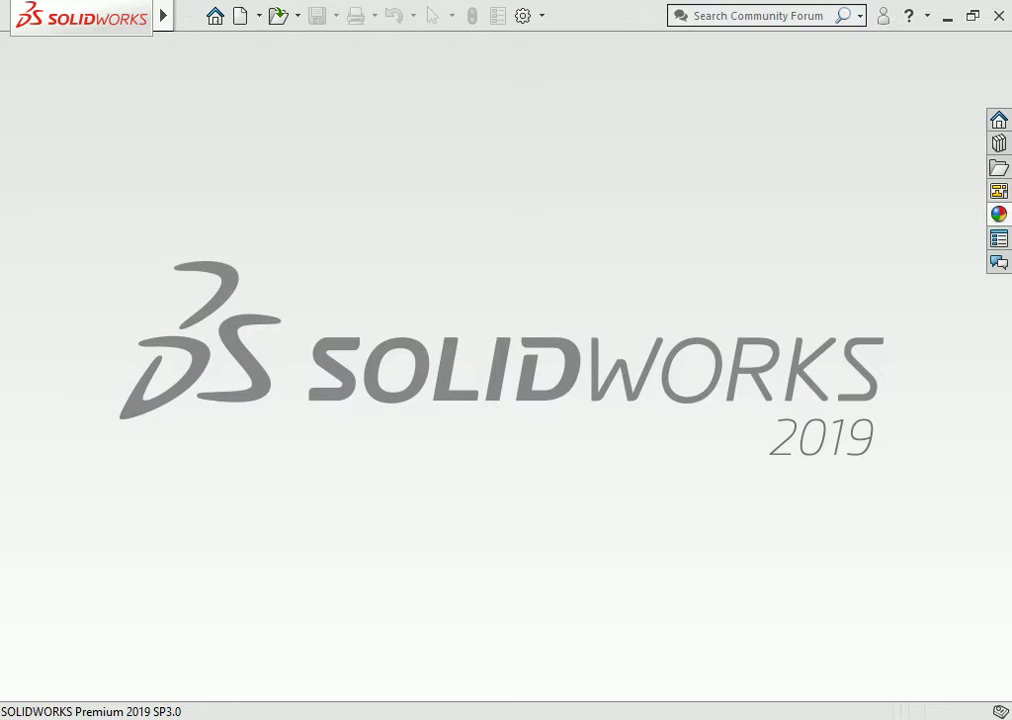
# Step: Create a new blank part document, Part6
pyautogui.click(240, 15)
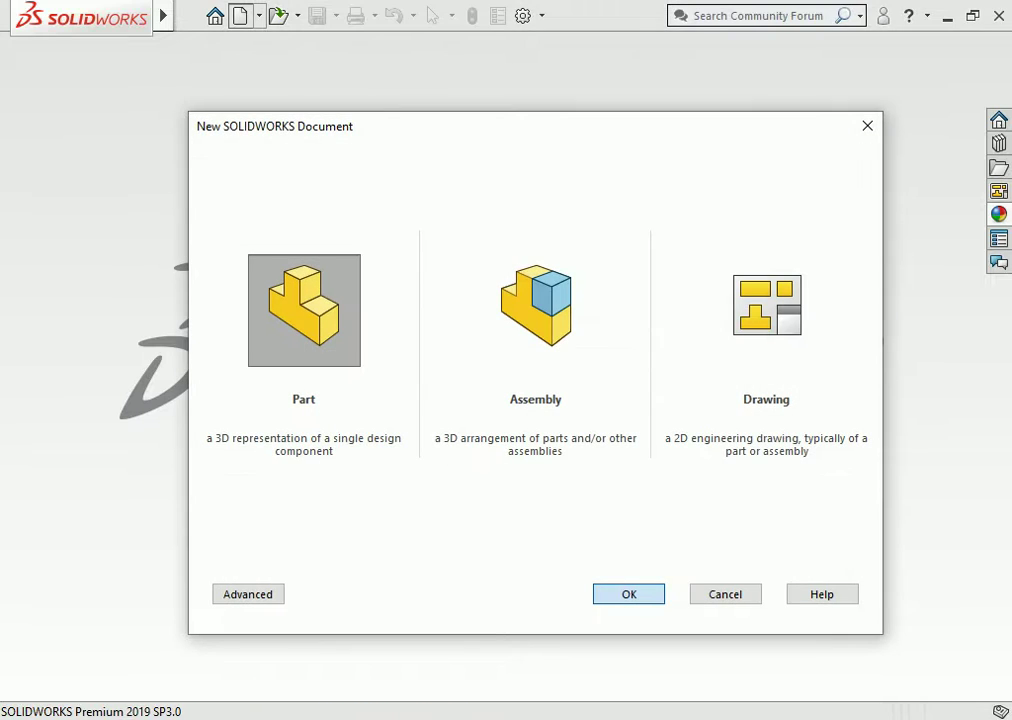
pyautogui.press('Return')
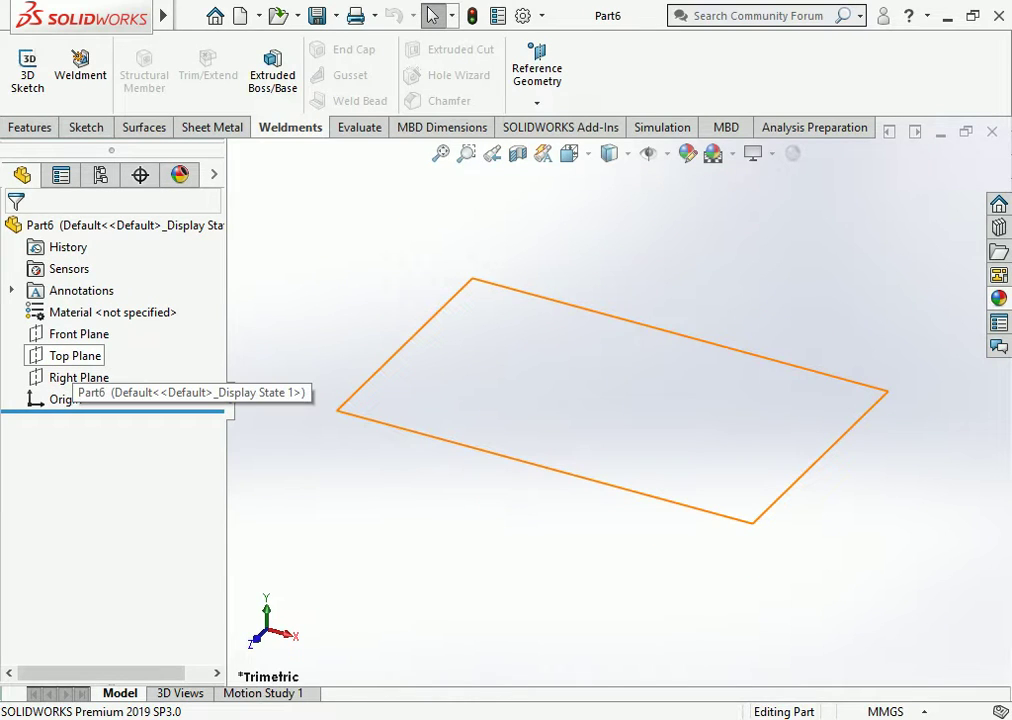
# Step: Start a new sketch on the Top Plane
pyautogui.click(75, 355)
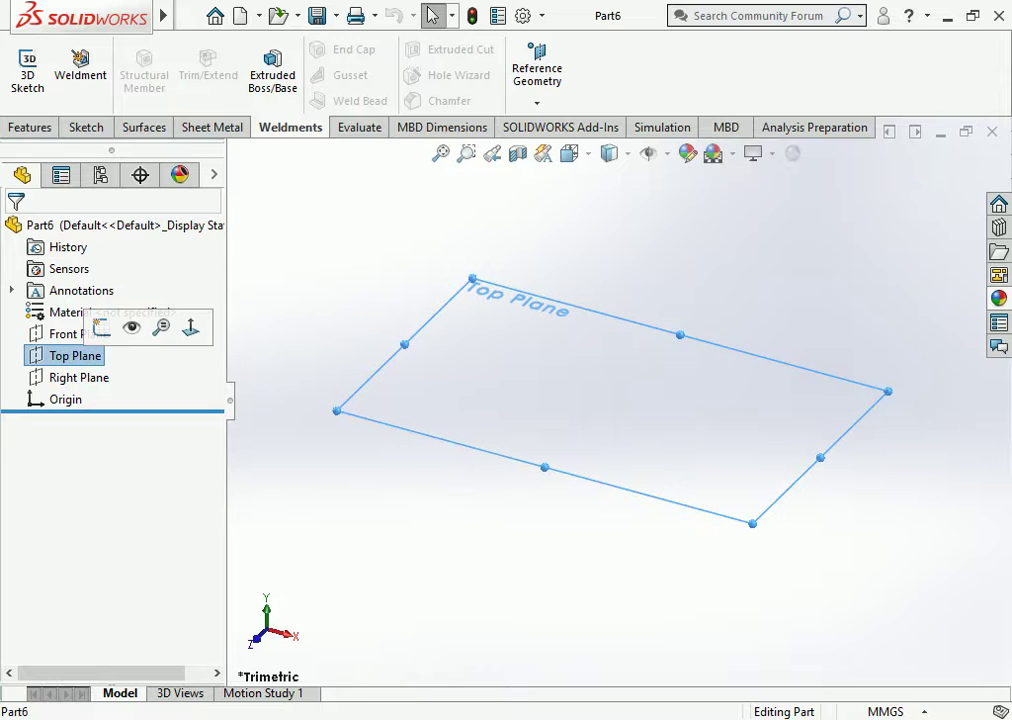
pyautogui.rightClick(80, 358)
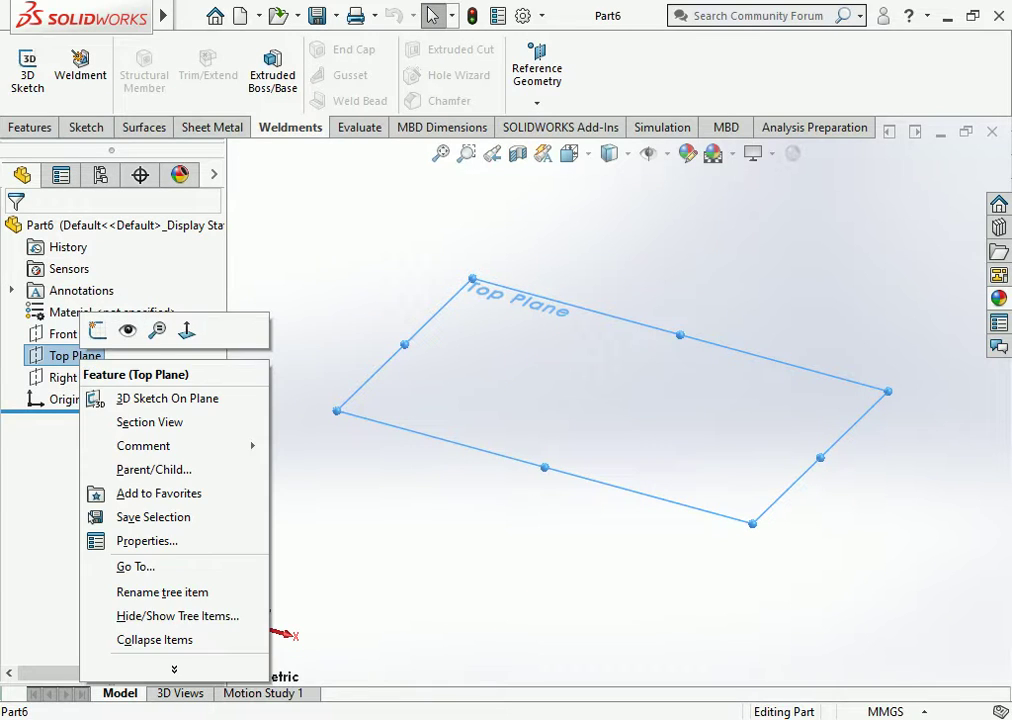
pyautogui.click(98, 331)
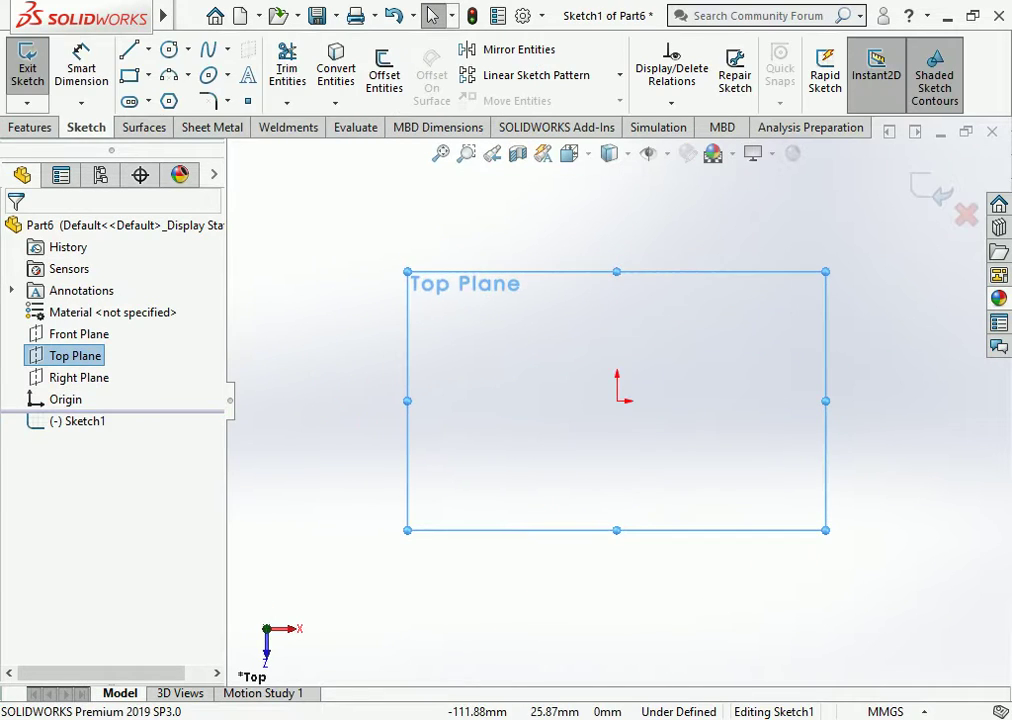
pyautogui.press('Escape')
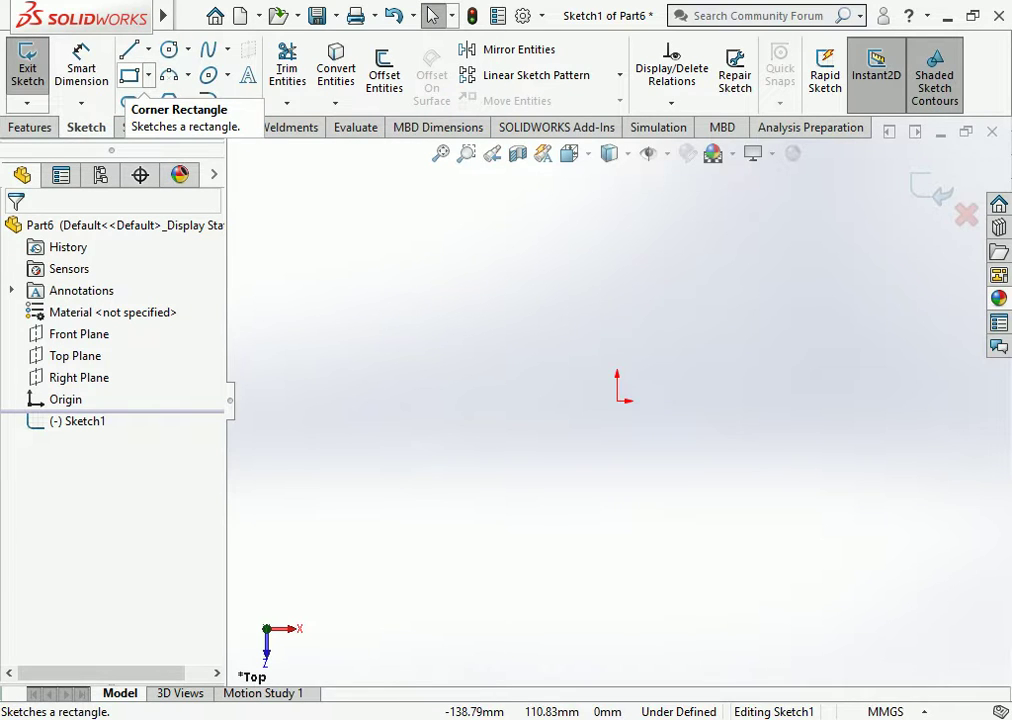
# Step: Draw a center rectangle from the origin out to a corner
pyautogui.click(129, 75)
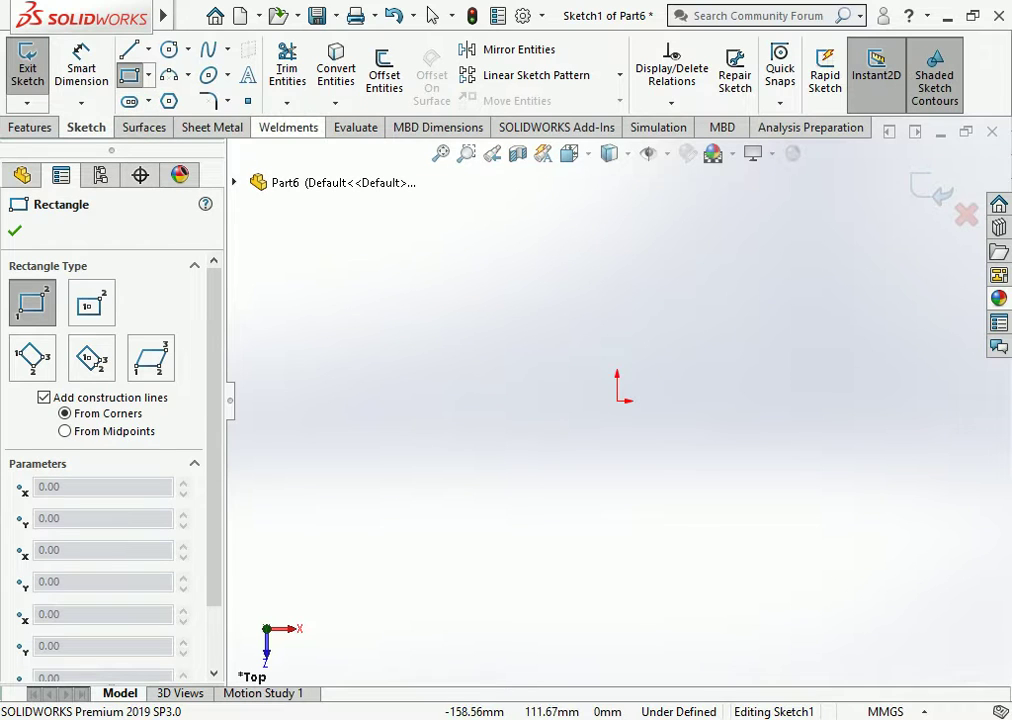
pyautogui.click(290, 127)
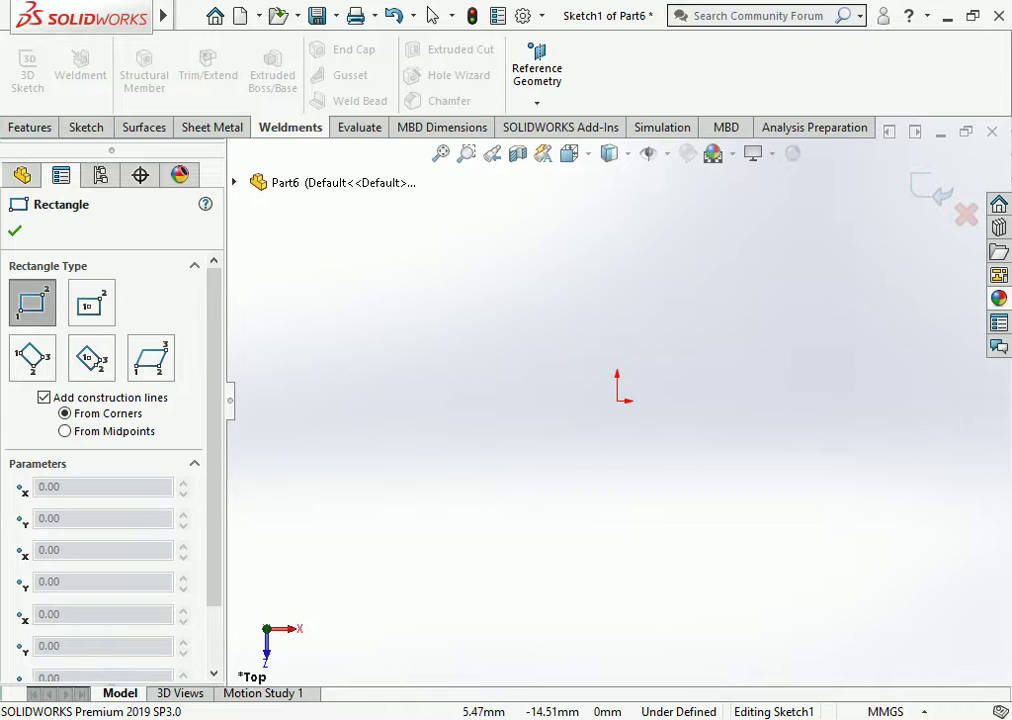
pyautogui.click(618, 400)
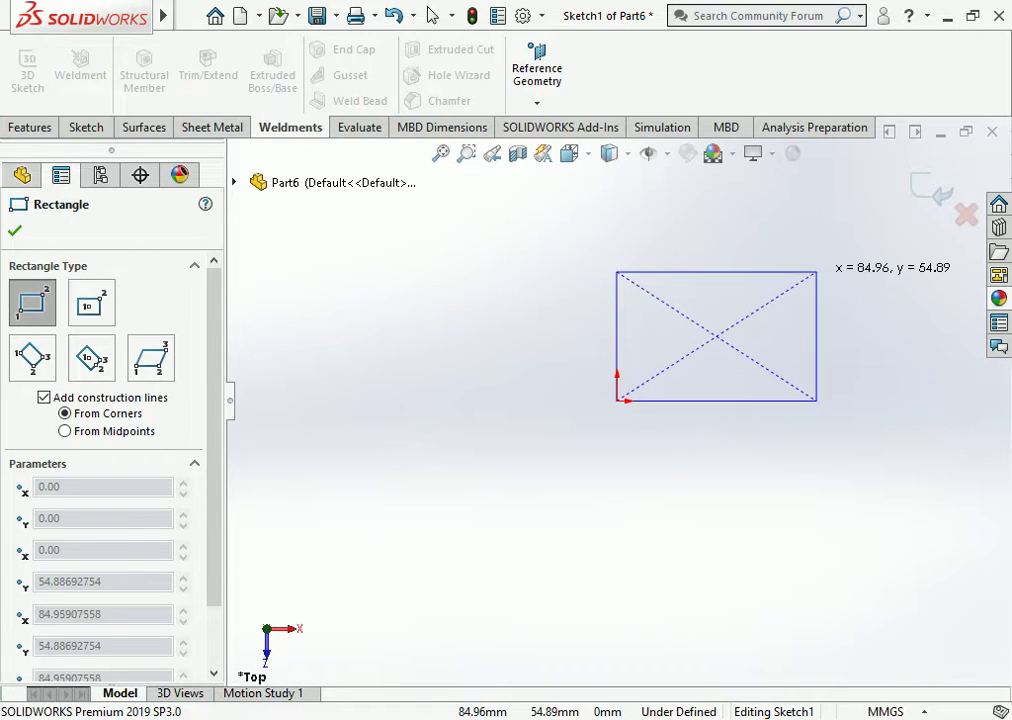
pyautogui.click(91, 302)
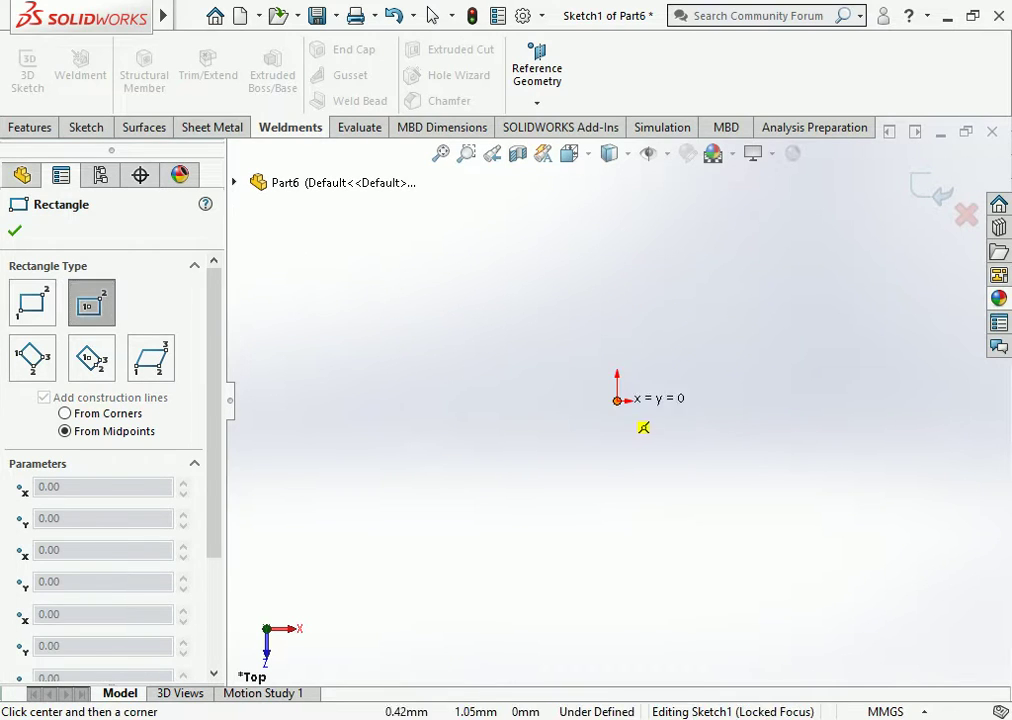
pyautogui.click(618, 400)
pyautogui.click(850, 243)
pyautogui.scroll(3, 618, 400)
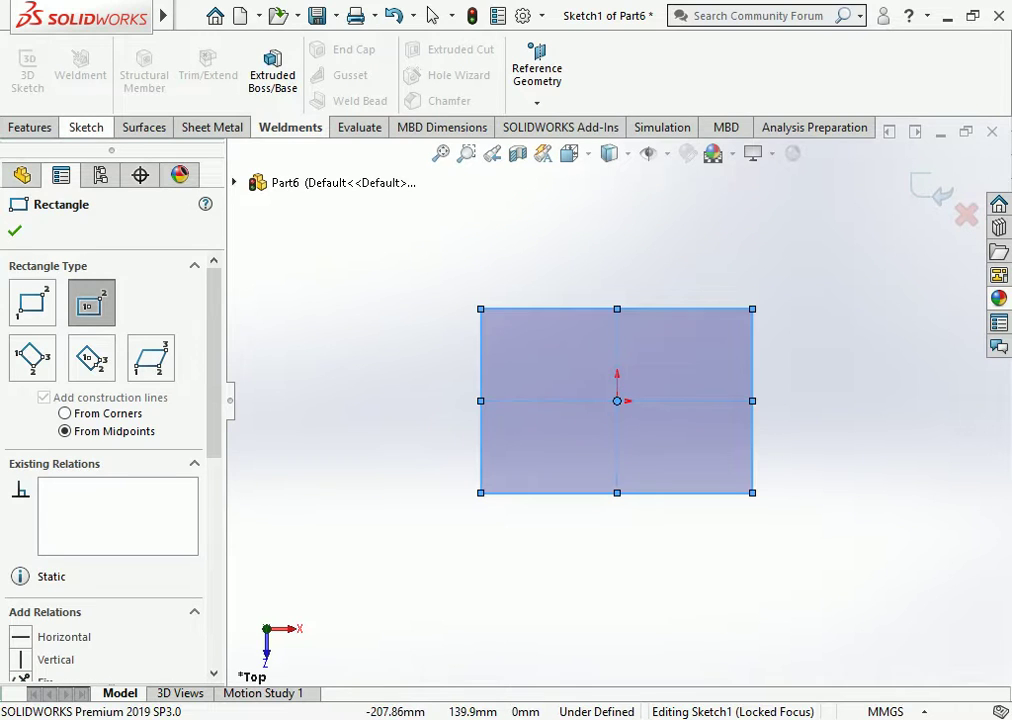
# Step: Begin a Smart Dimension on the rectangle's bottom edge
pyautogui.click(86, 127)
pyautogui.click(81, 60)
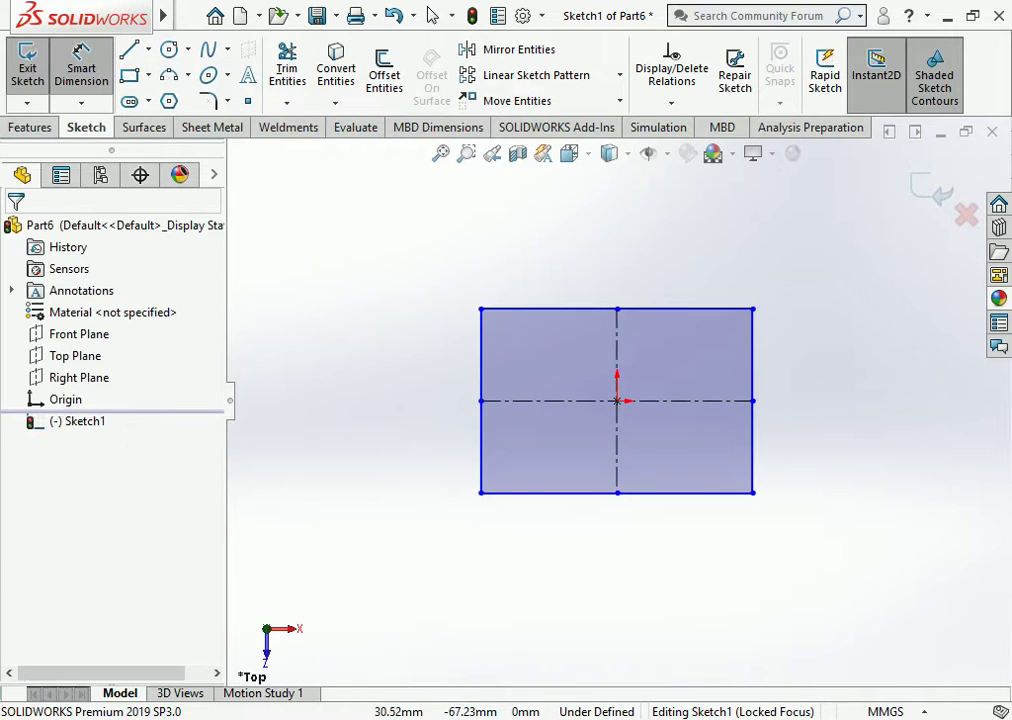
pyautogui.click(560, 492)
# Step: Dimension the rectangle 300 mm wide and 250 mm tall
pyautogui.click(615, 545)
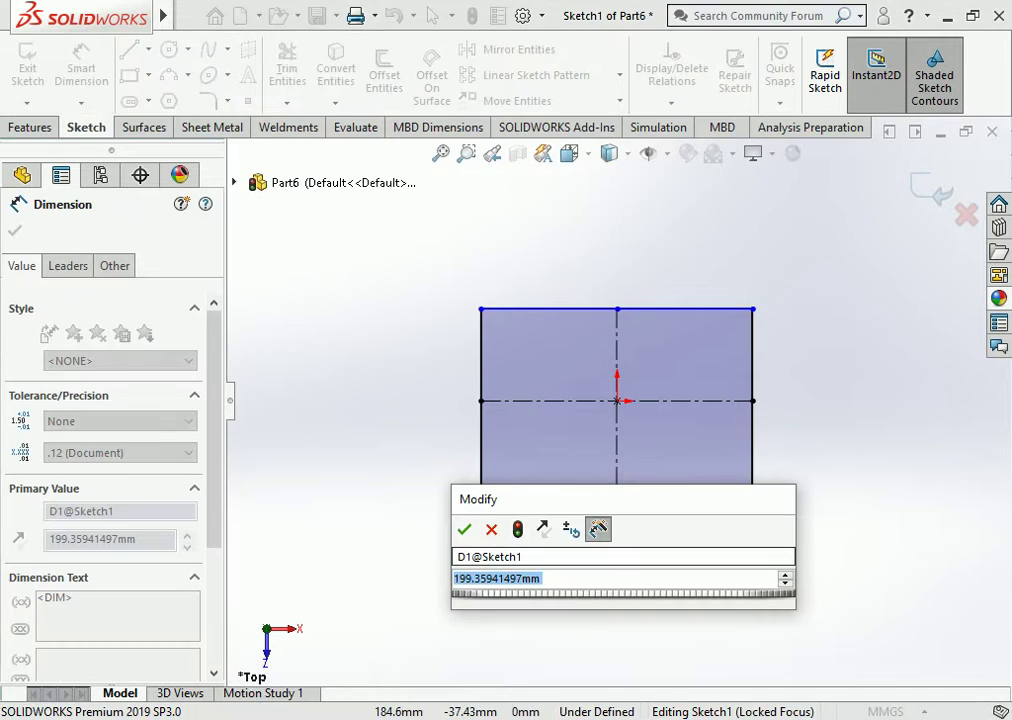
pyautogui.write('30')
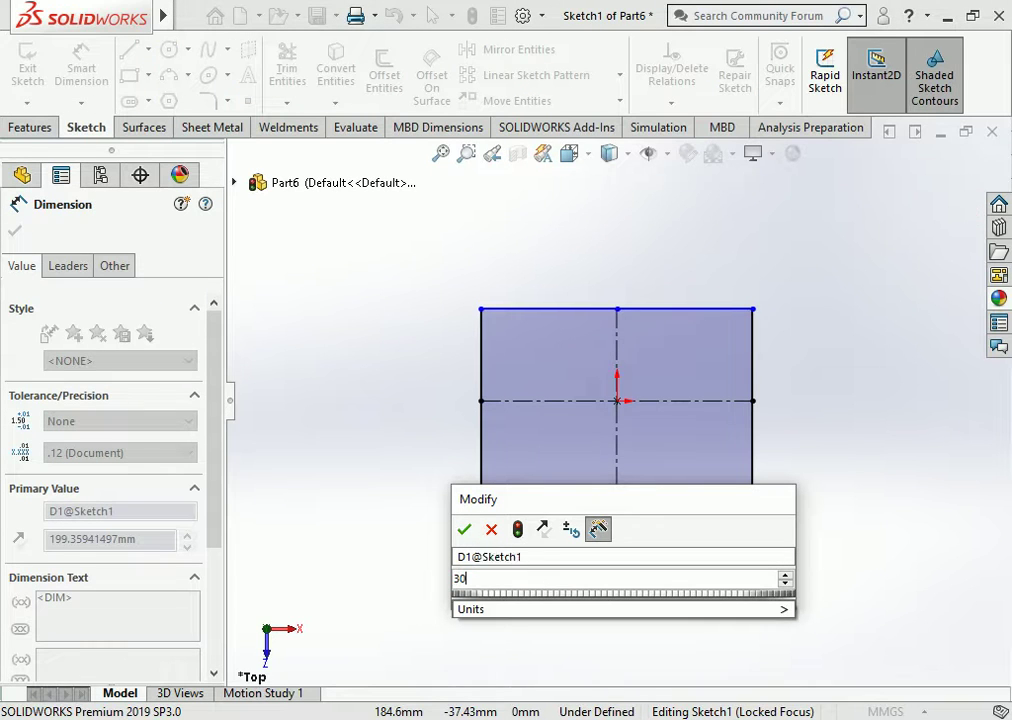
pyautogui.write('0')
pyautogui.press('Return')
pyautogui.press('Escape')
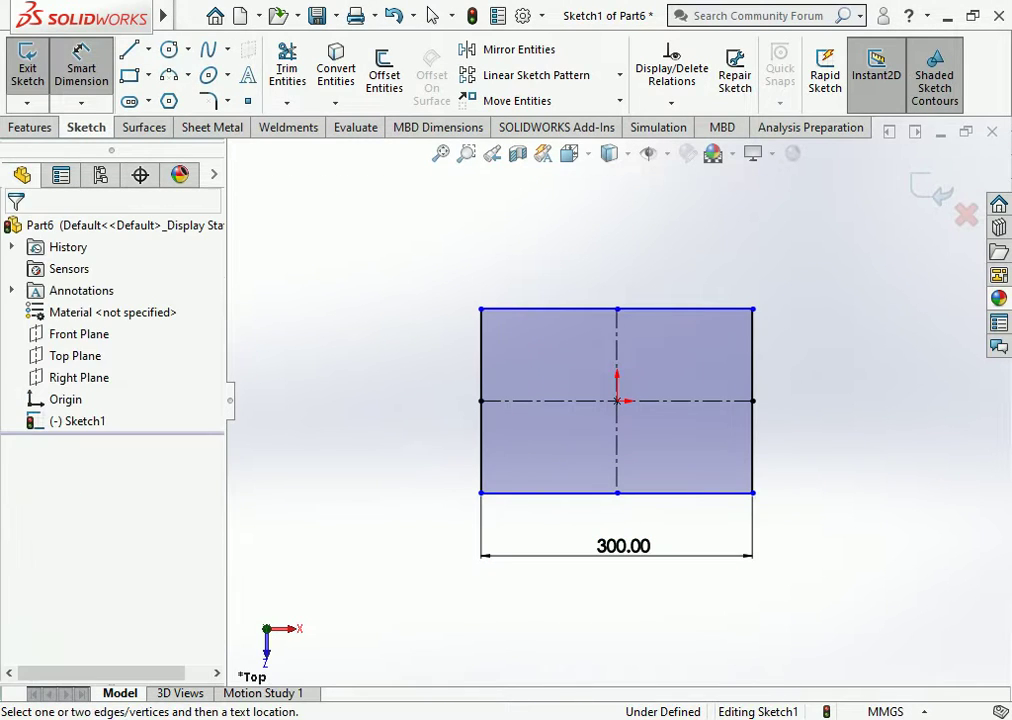
pyautogui.click(481, 440)
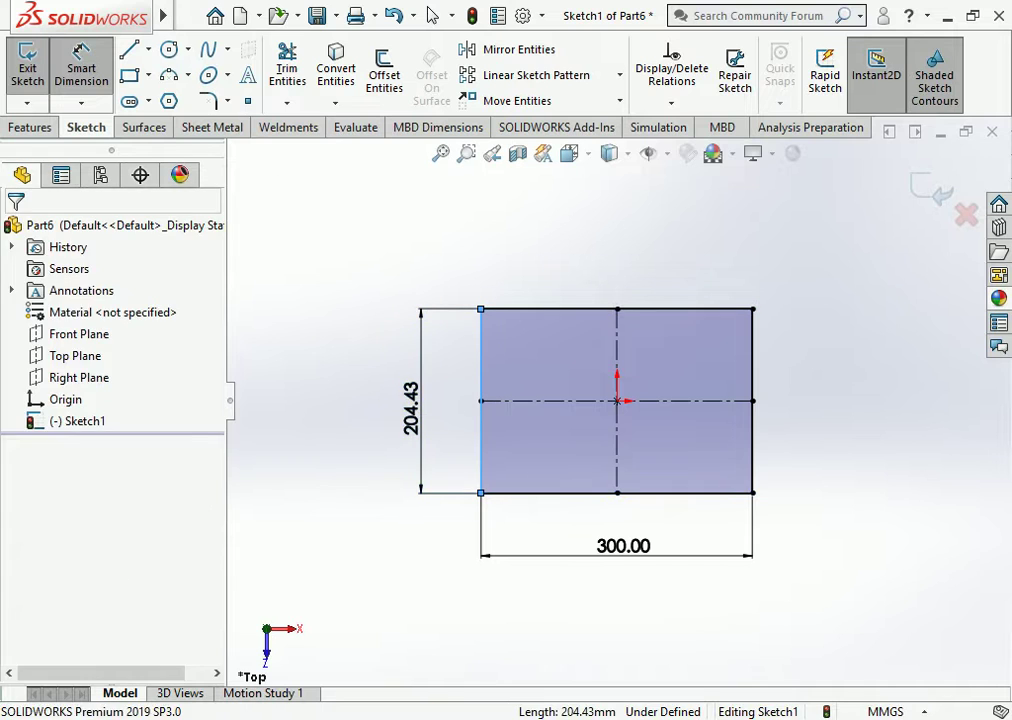
pyautogui.click(419, 420)
pyautogui.write('25')
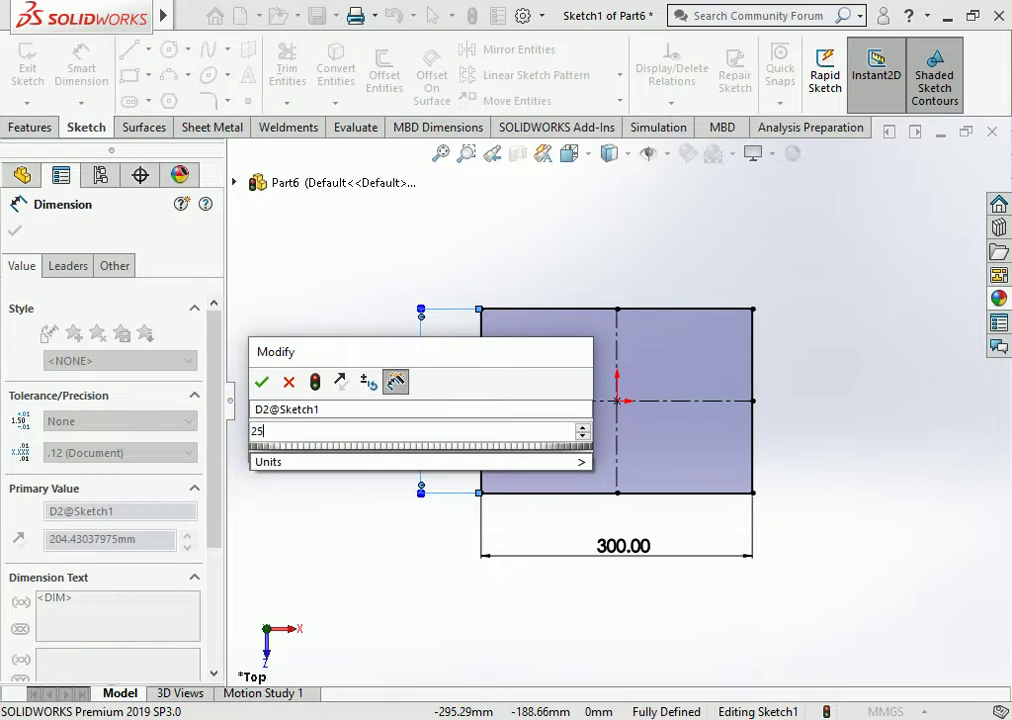
pyautogui.write('0')
pyautogui.press('Return')
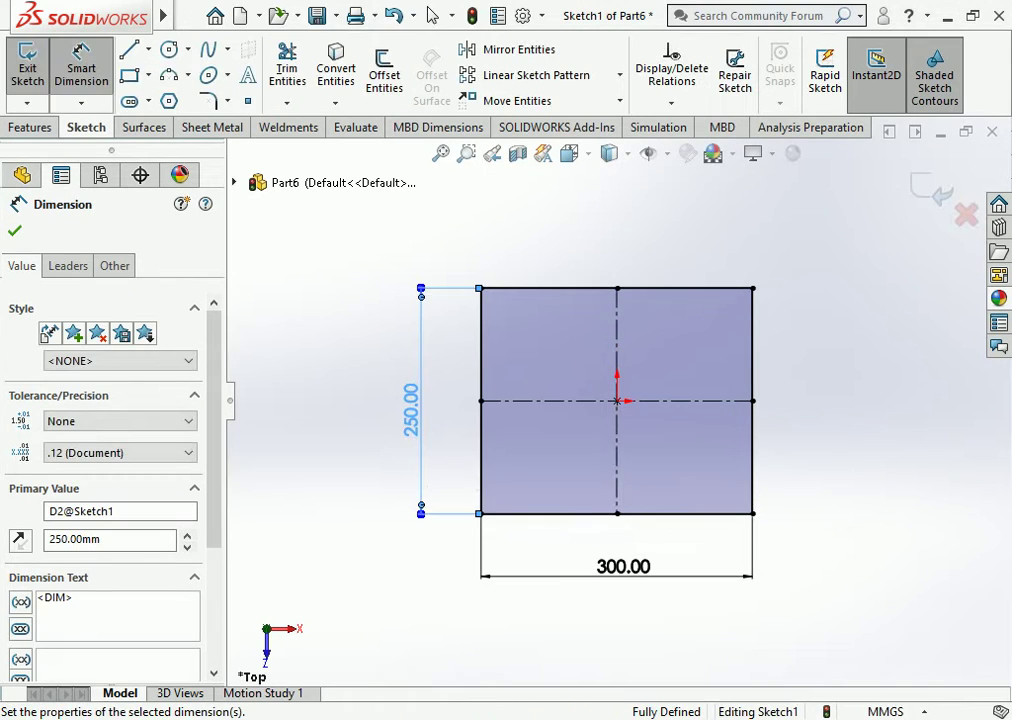
pyautogui.press('Escape')
pyautogui.press('Escape')
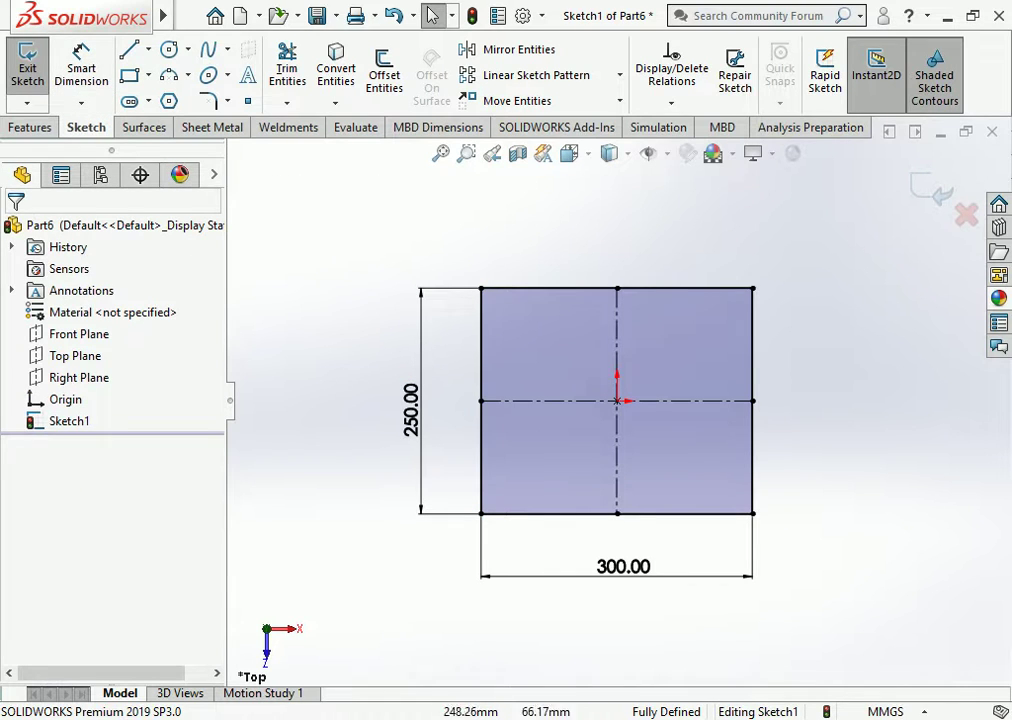
# Step: Move the 300 and 250 dimensions closer to the rectangle and exit Sketch1
pyautogui.moveTo(685, 572); pyautogui.dragTo(629, 565)
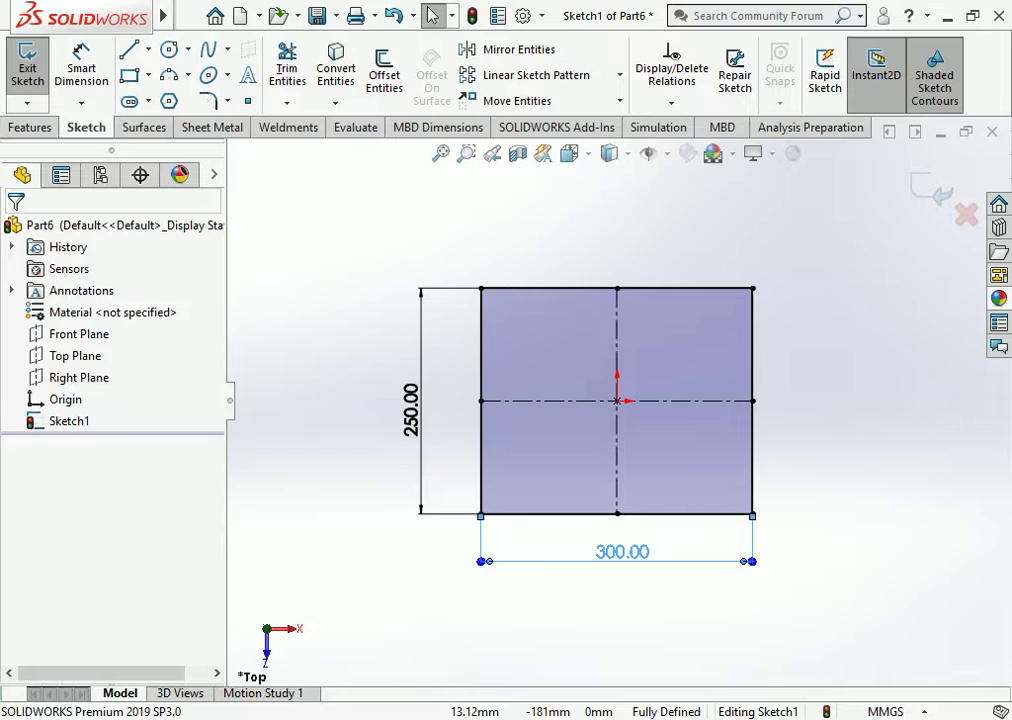
pyautogui.moveTo(412, 408); pyautogui.dragTo(441, 400)
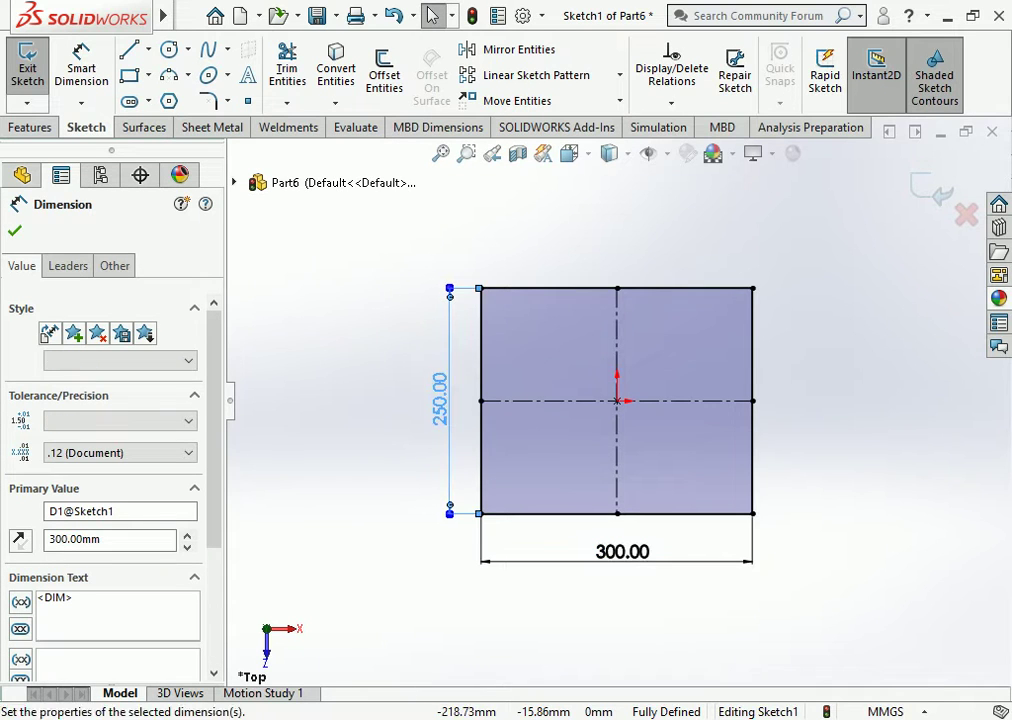
pyautogui.press('Escape')
pyautogui.click(932, 190)
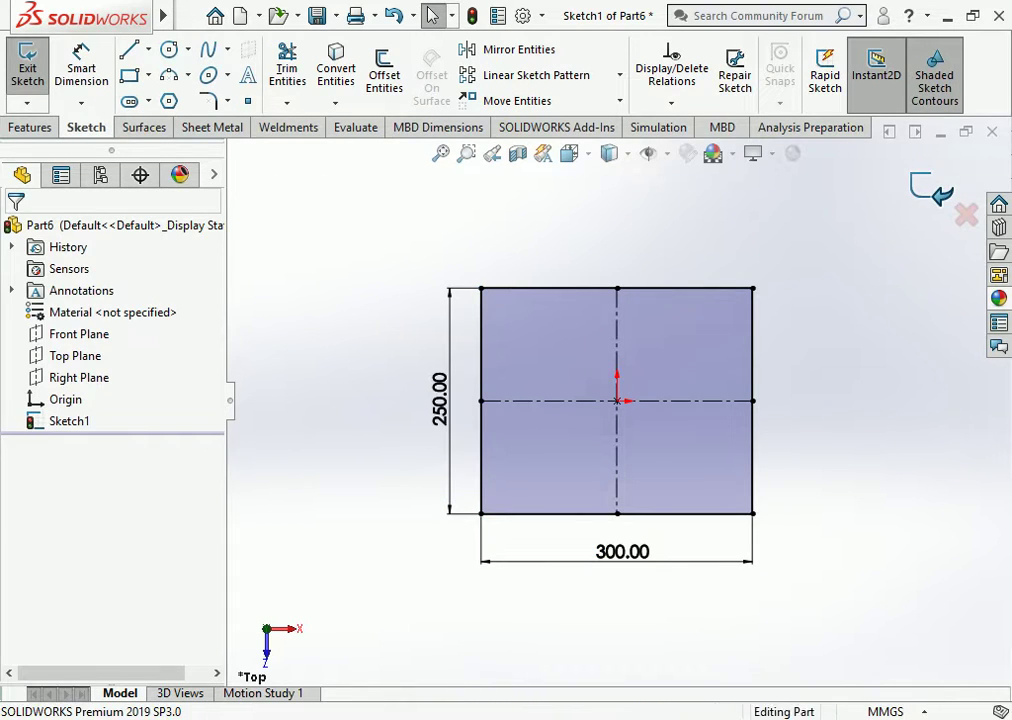
pyautogui.press('Escape')
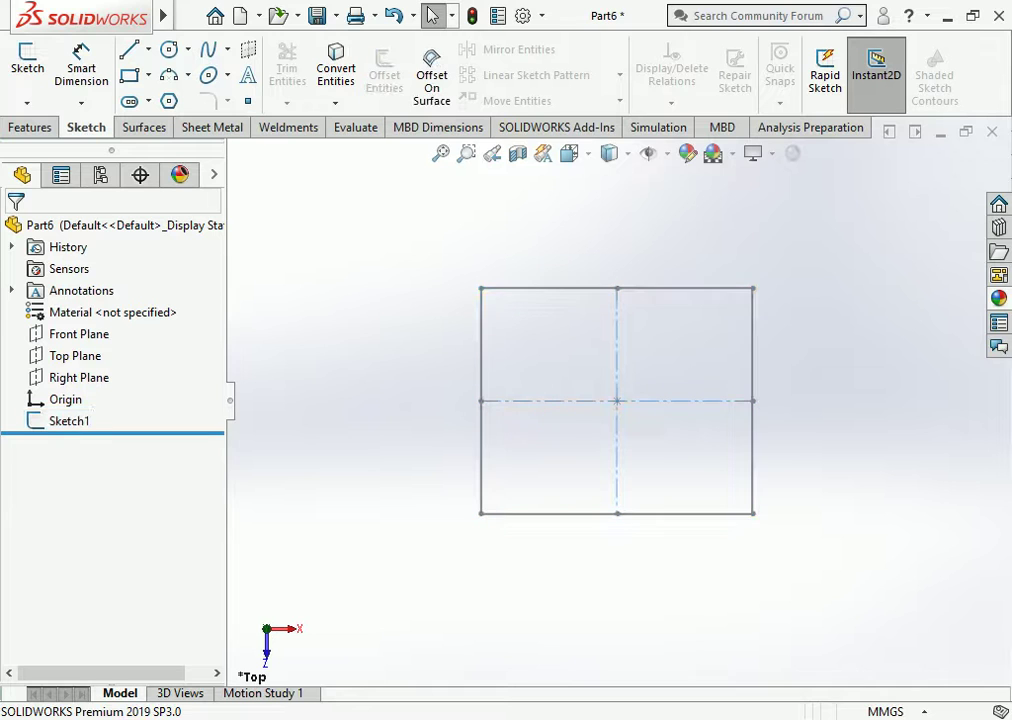
# Step: Tilt the view to 3D and start a 3D sketch with the Line tool
pyautogui.click(608, 153)
pyautogui.click(633, 233)
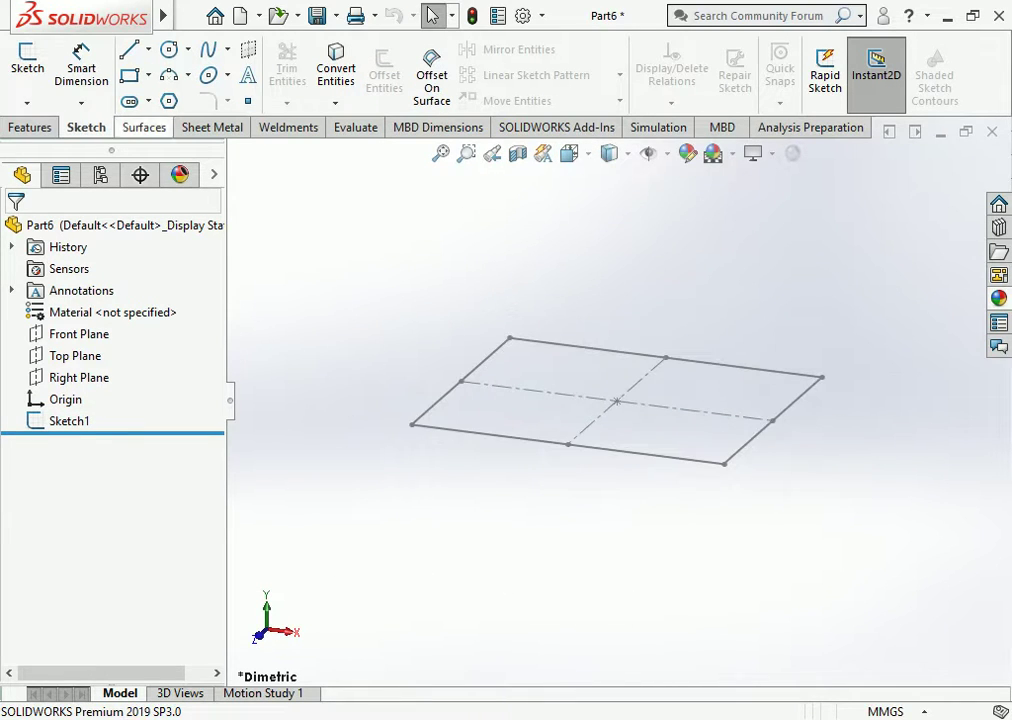
pyautogui.click(27, 103)
pyautogui.click(62, 150)
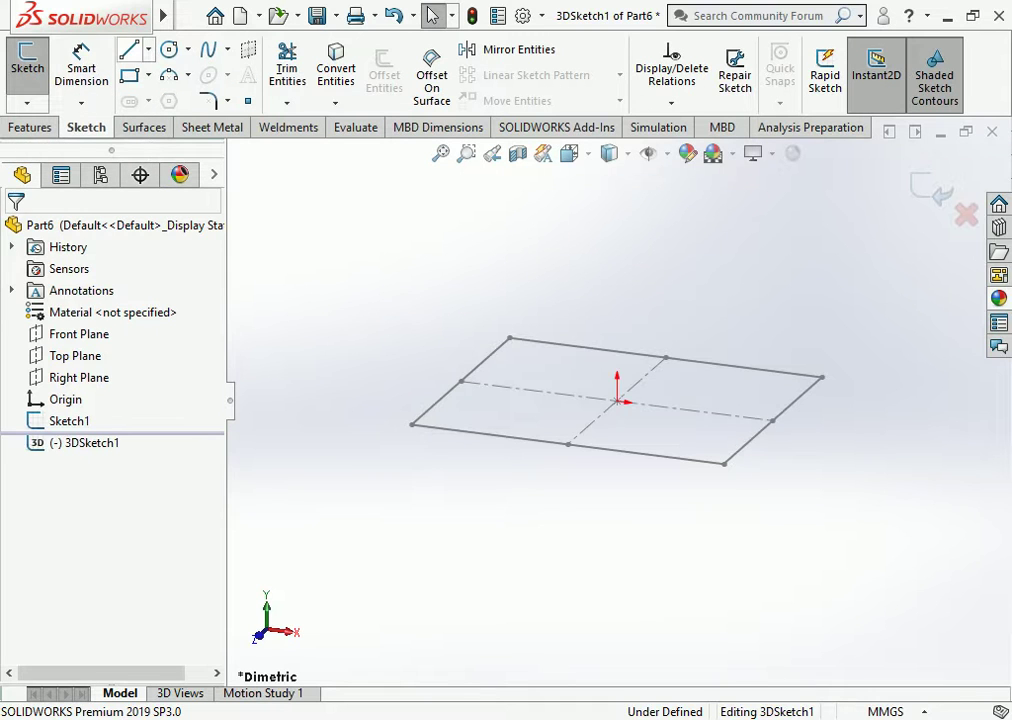
pyautogui.click(128, 49)
pyautogui.scroll(3, 617, 400)
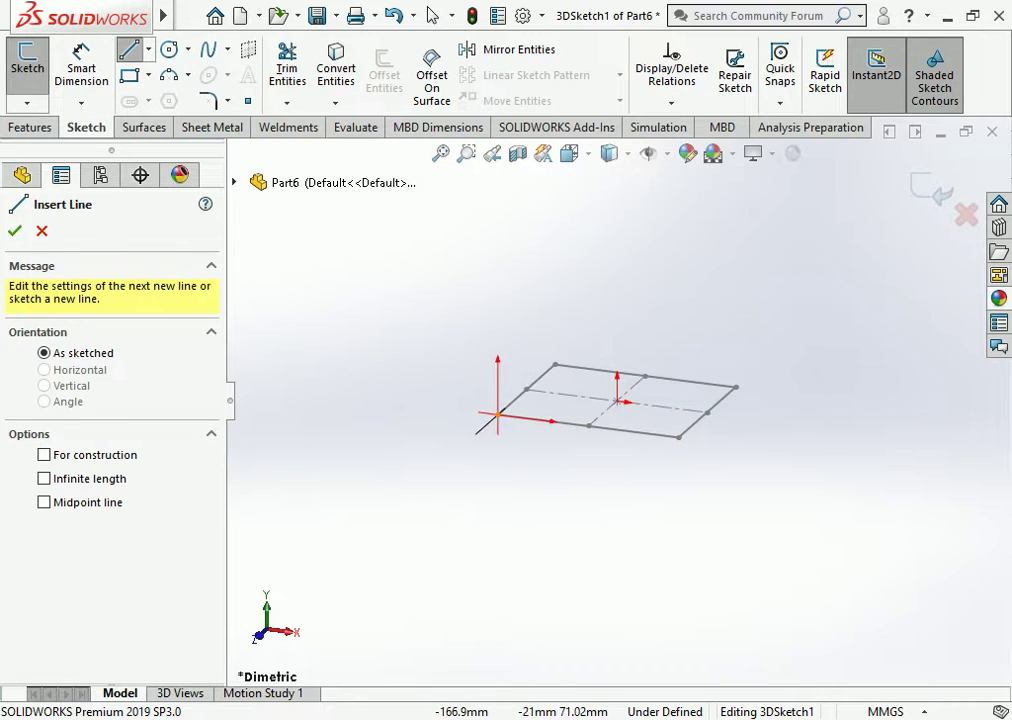
# Step: Draw a vertical leg down from the front-left corner, braced diagonally to the front-right corner
pyautogui.click(497, 414)
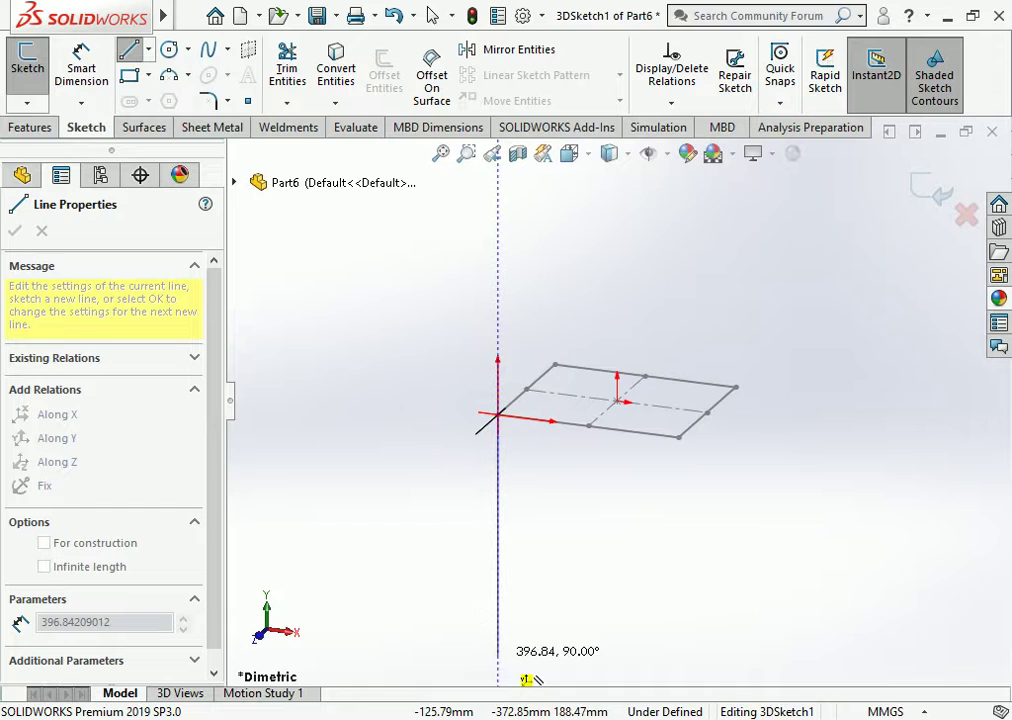
pyautogui.click(497, 643)
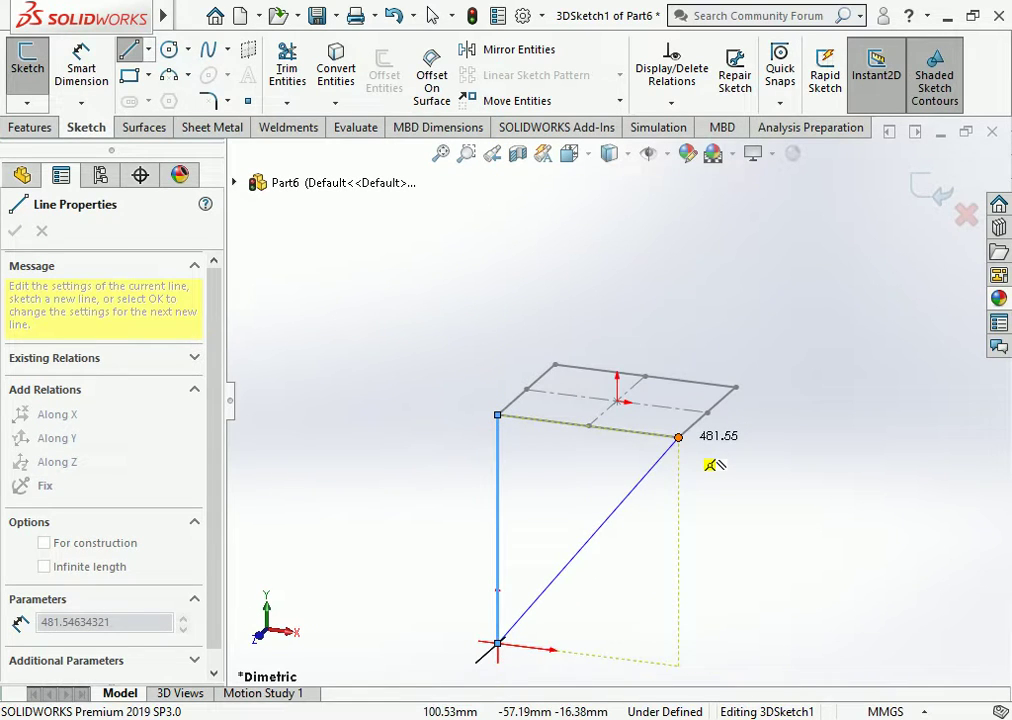
pyautogui.doubleClick(708, 462)
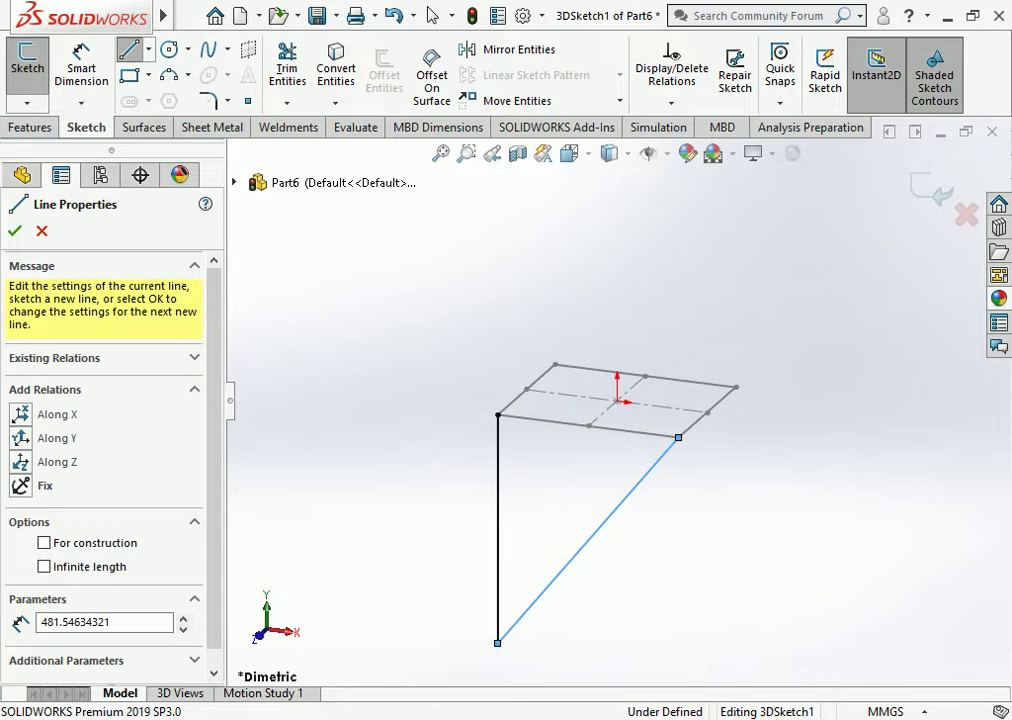
pyautogui.click(432, 15)
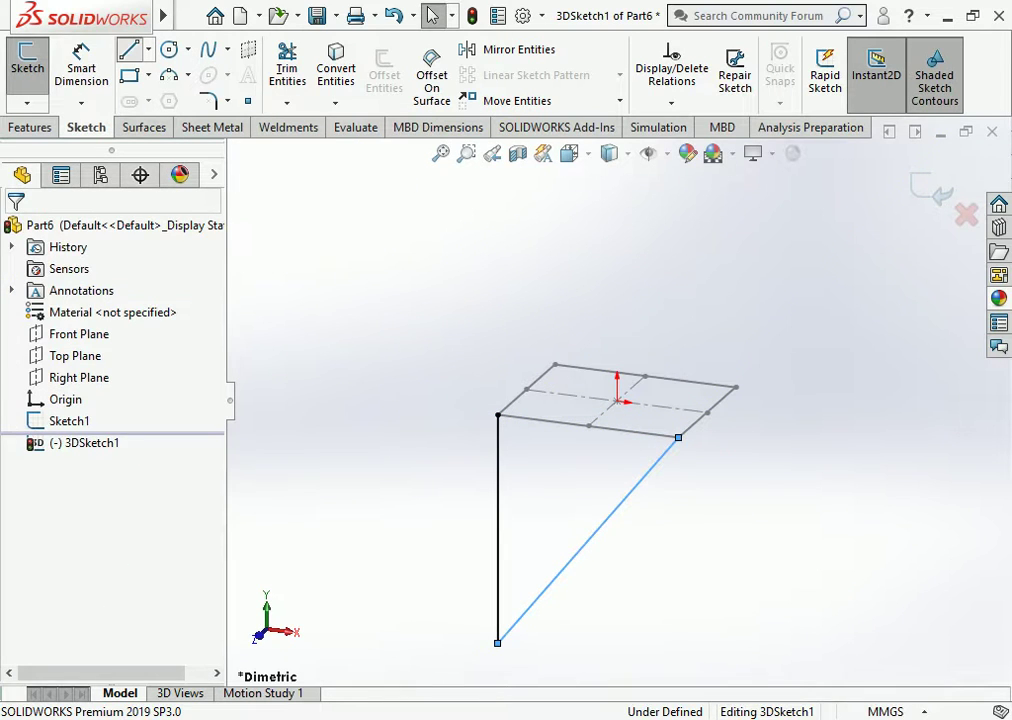
# Step: Draw a second leg down from the rear top corner with a diagonal to the far corner
pyautogui.press('l')
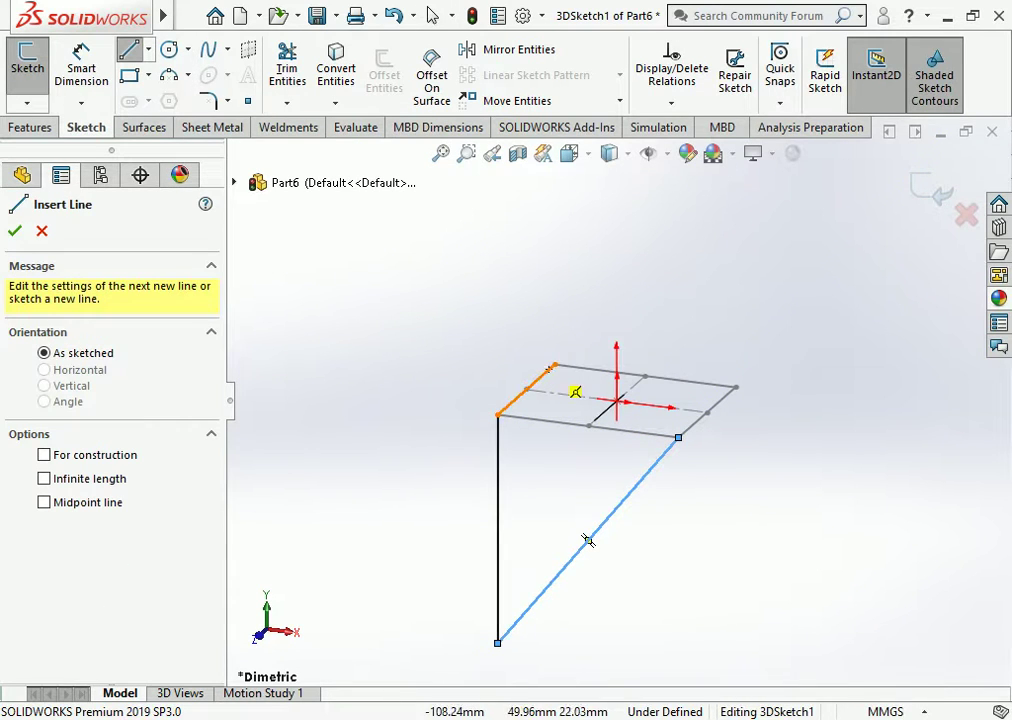
pyautogui.click(555, 366)
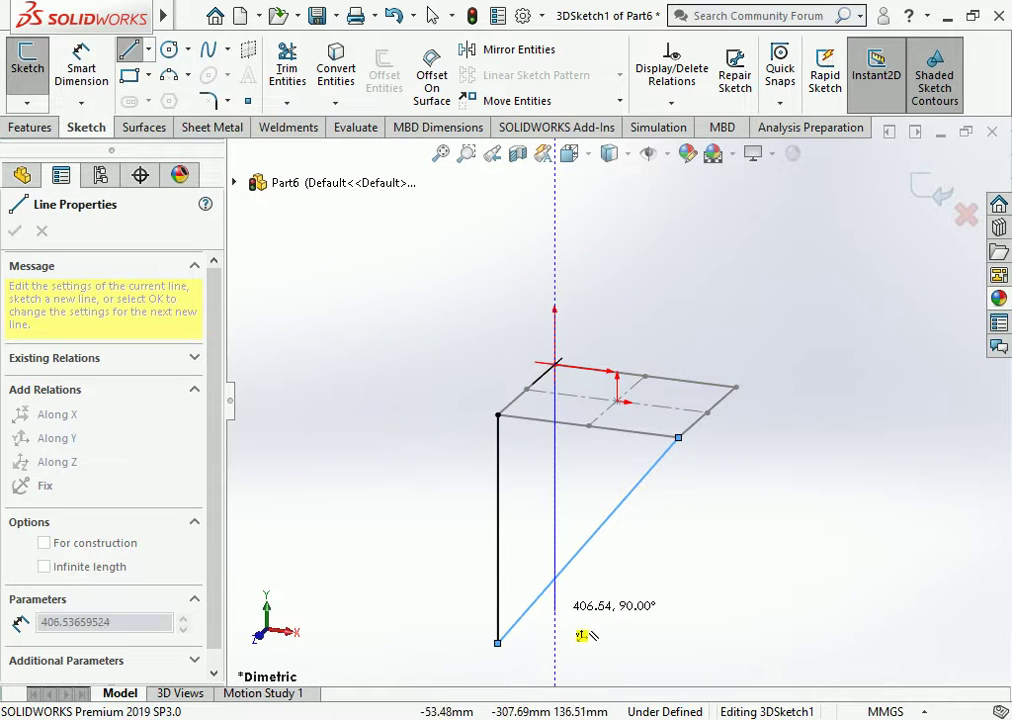
pyautogui.click(555, 612)
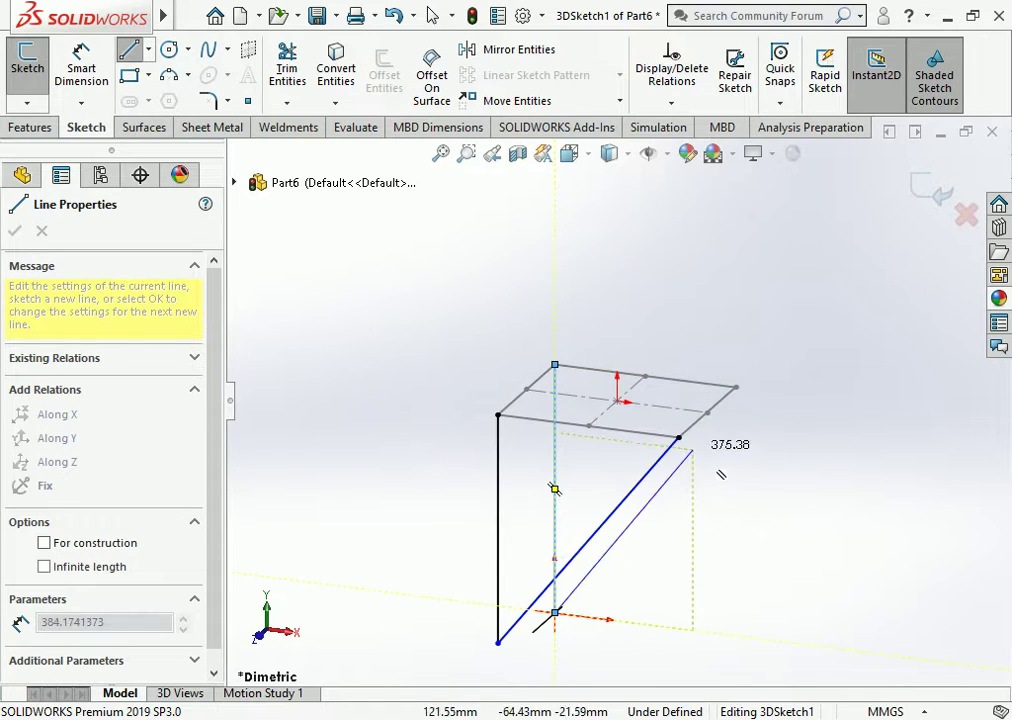
pyautogui.click(735, 386)
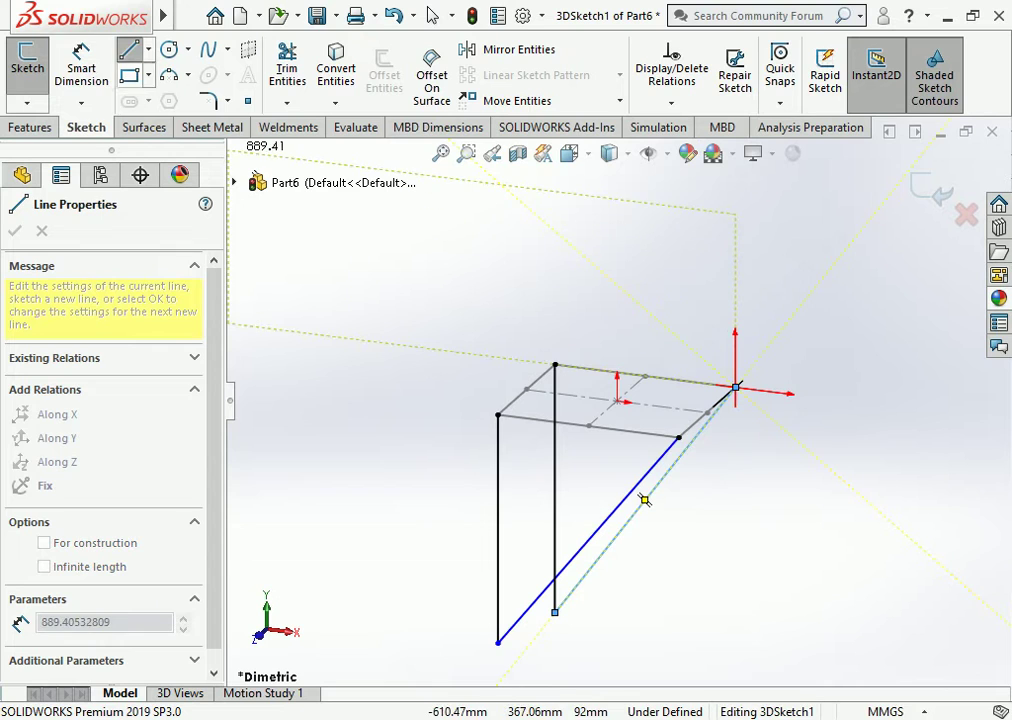
pyautogui.press('Escape')
pyautogui.press('Escape')
pyautogui.click(81, 68)
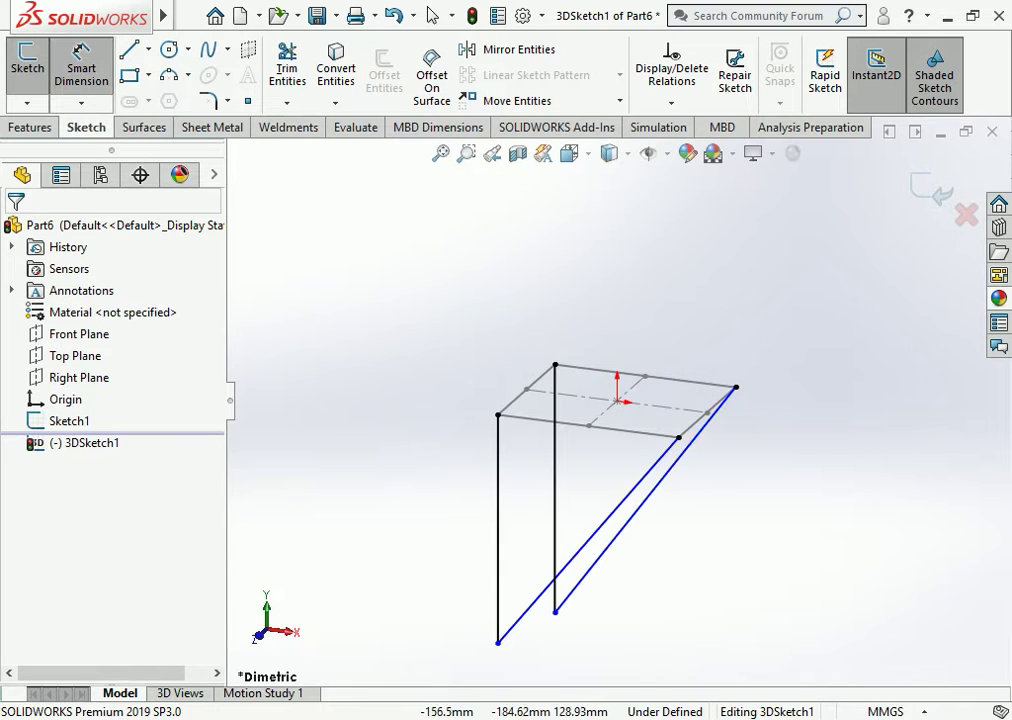
# Step: Dimension both vertical legs to 350 mm and place the dimensions beside them
pyautogui.click(497, 525)
pyautogui.click(440, 515)
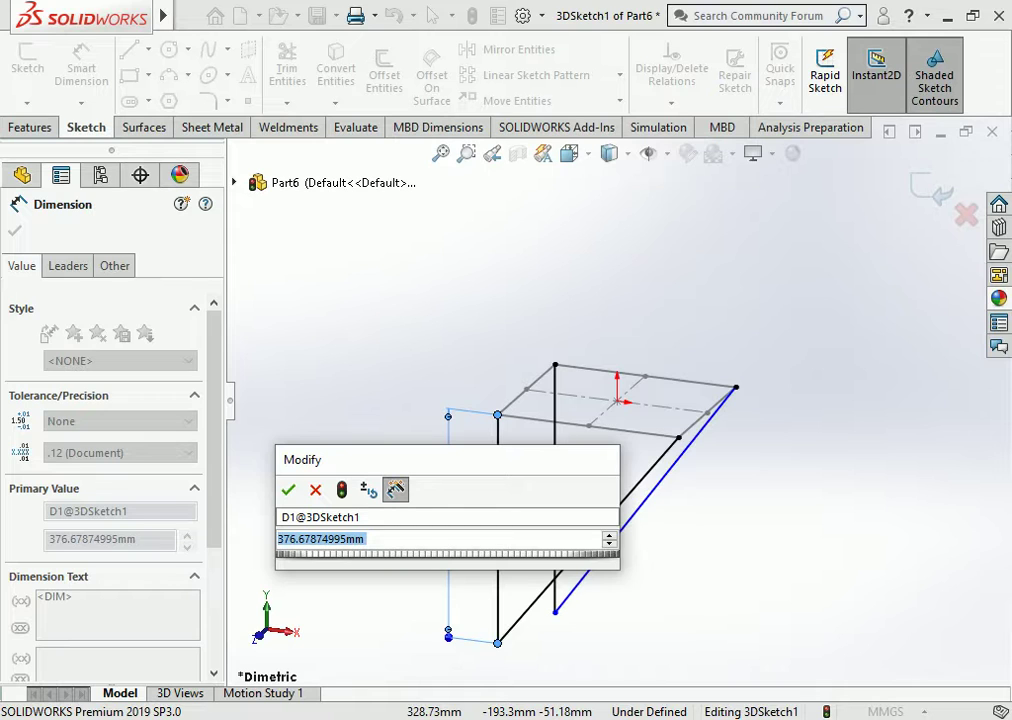
pyautogui.write('35')
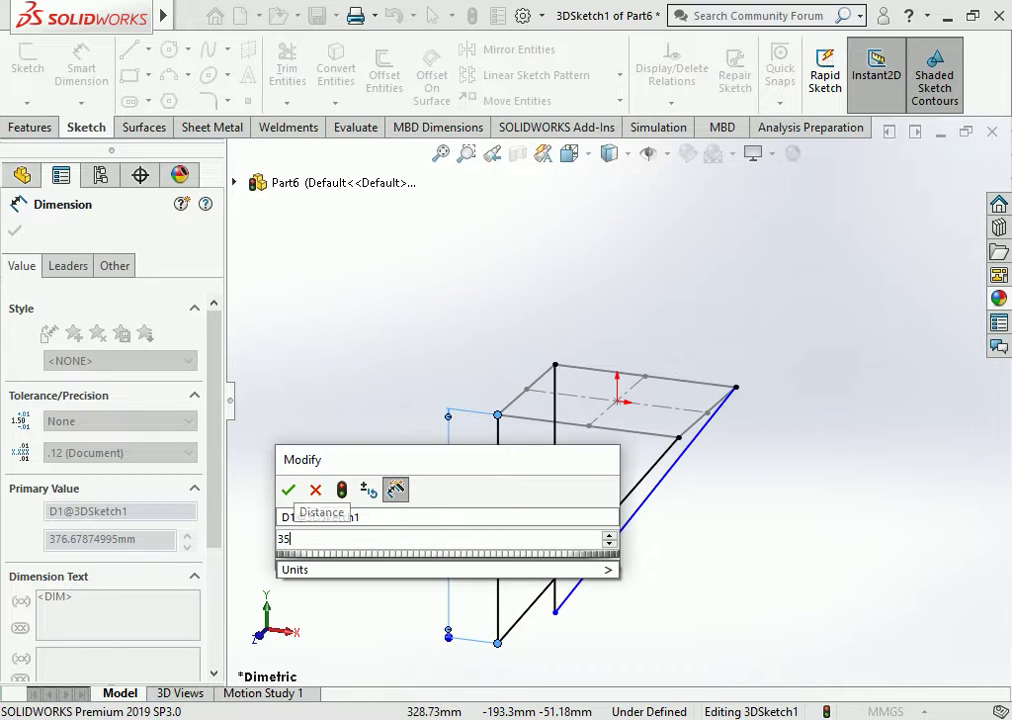
pyautogui.write('0')
pyautogui.press('Return')
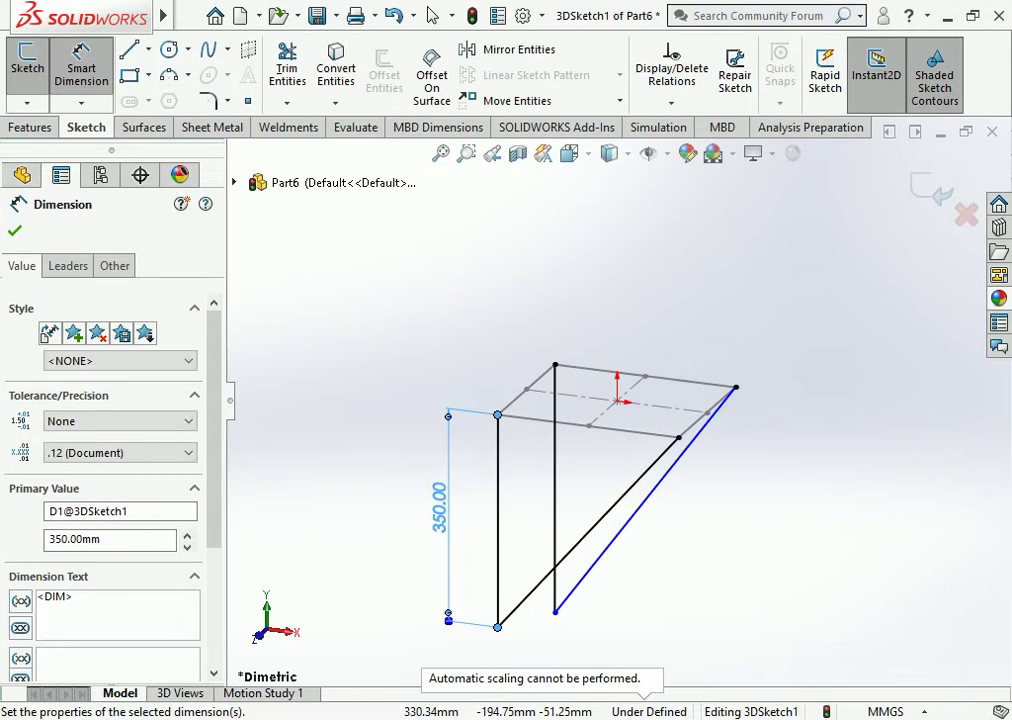
pyautogui.press('Escape')
pyautogui.click(554, 490)
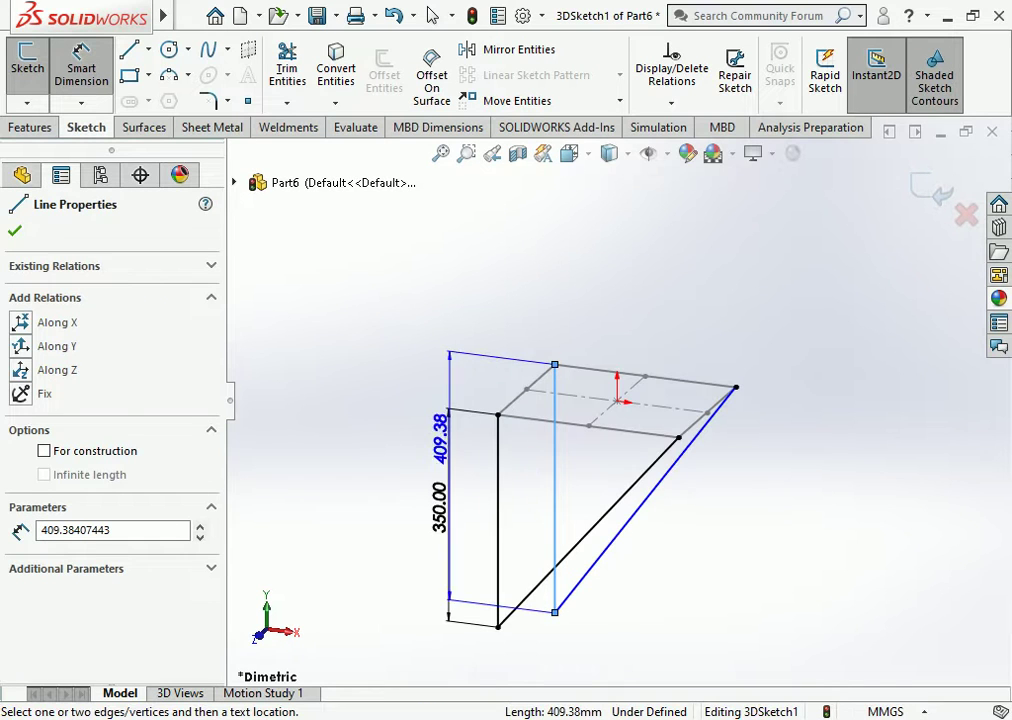
pyautogui.click(365, 468)
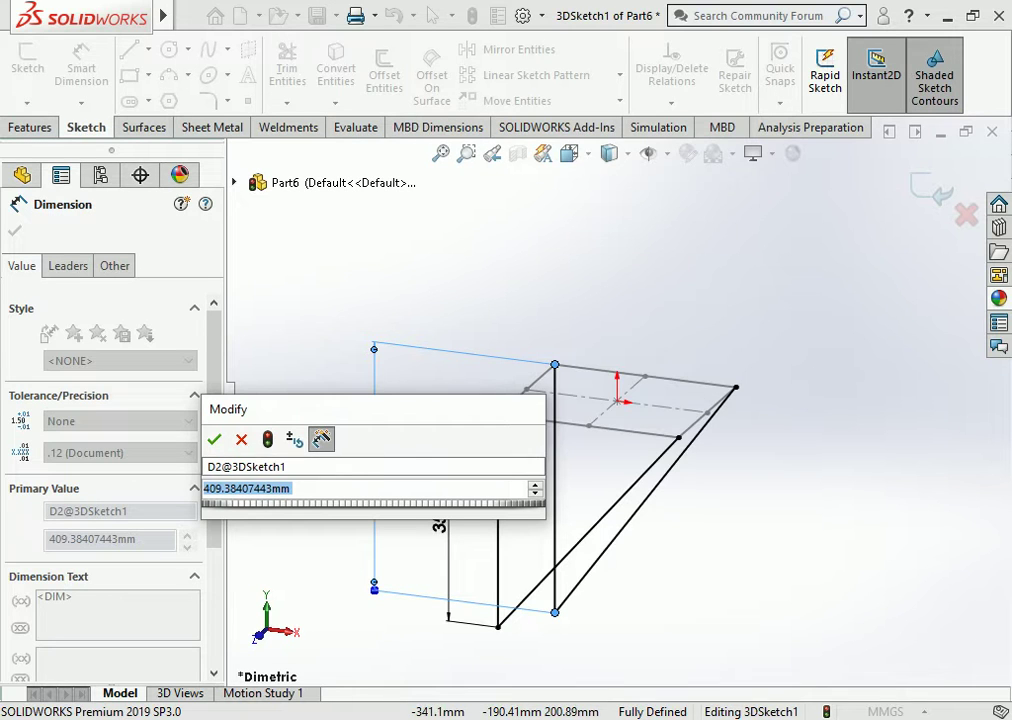
pyautogui.moveTo(240, 409); pyautogui.dragTo(572, 235)
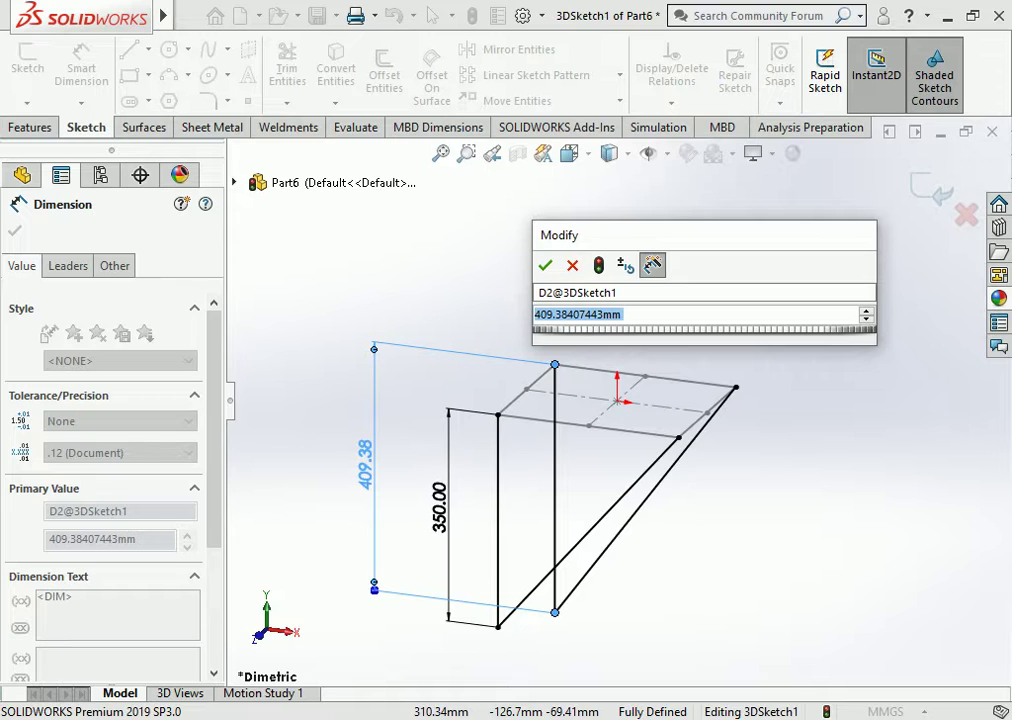
pyautogui.write('3')
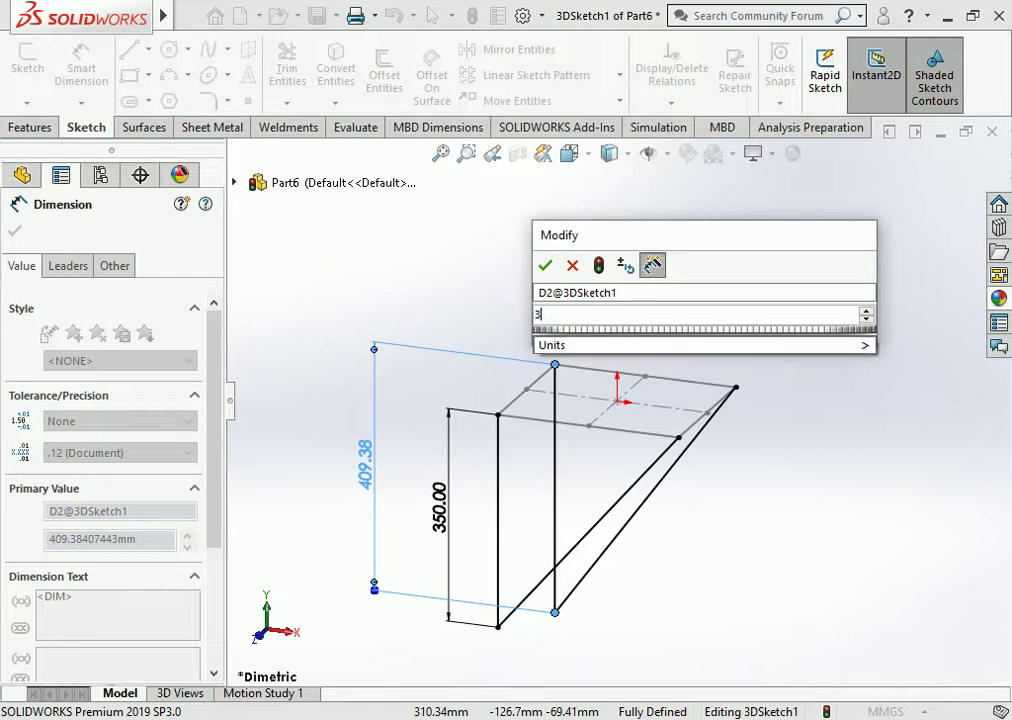
pyautogui.write('50')
pyautogui.press('Return')
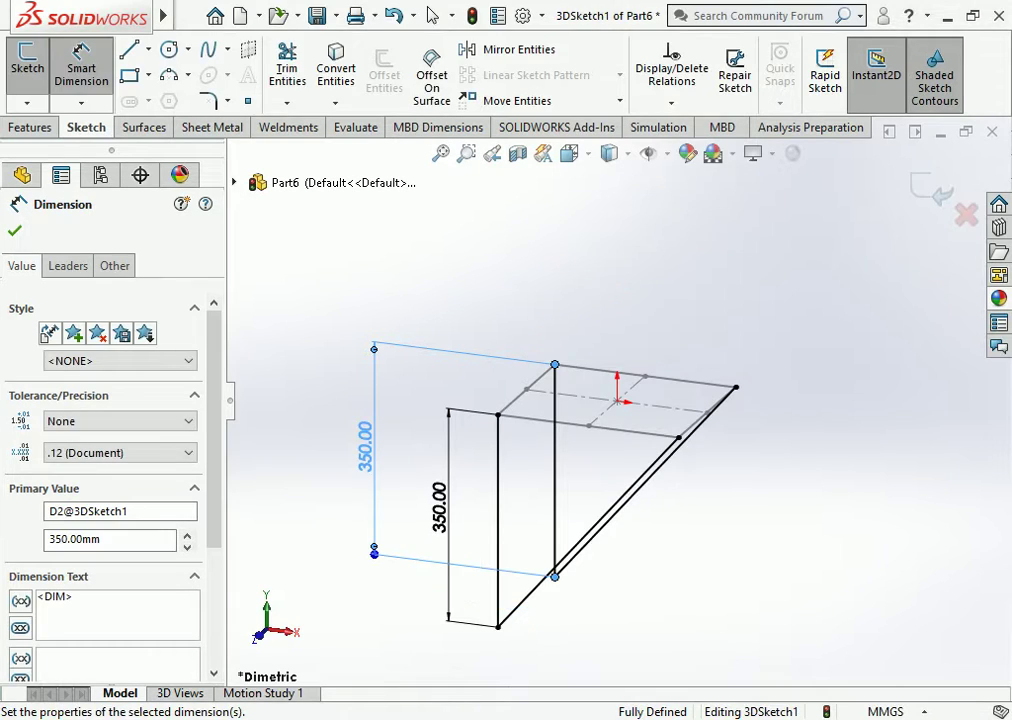
pyautogui.press('Escape')
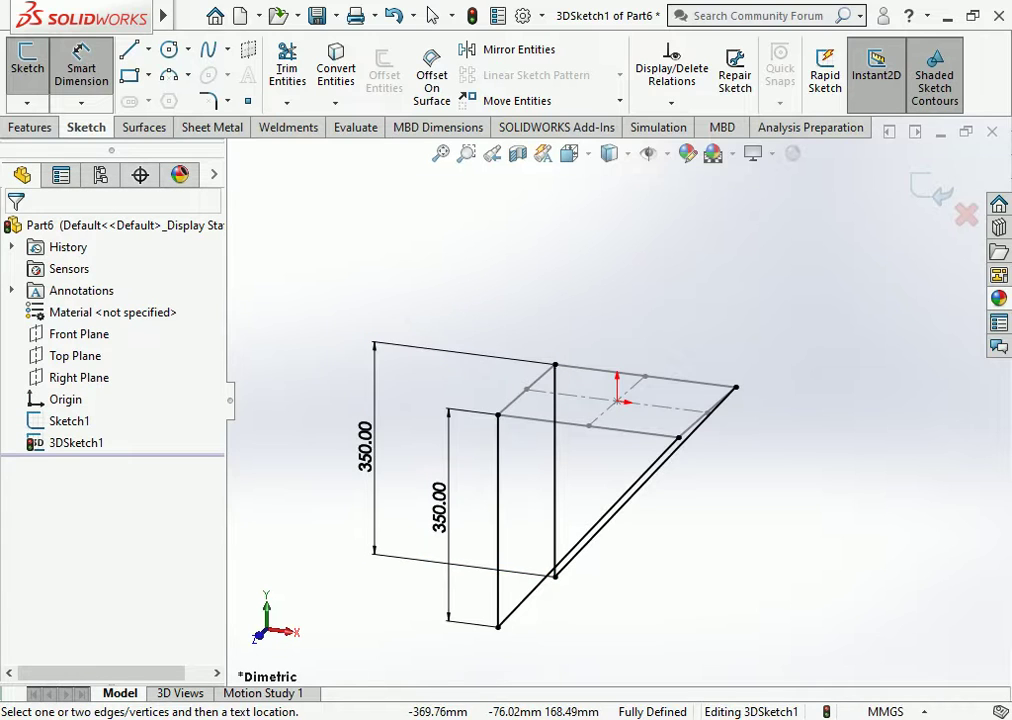
pyautogui.moveTo(365, 445)
pyautogui.mouseDown()
pyautogui.moveTo(505, 480)
pyautogui.moveTo(805, 490)
pyautogui.moveTo(545, 462)
pyautogui.mouseUp()
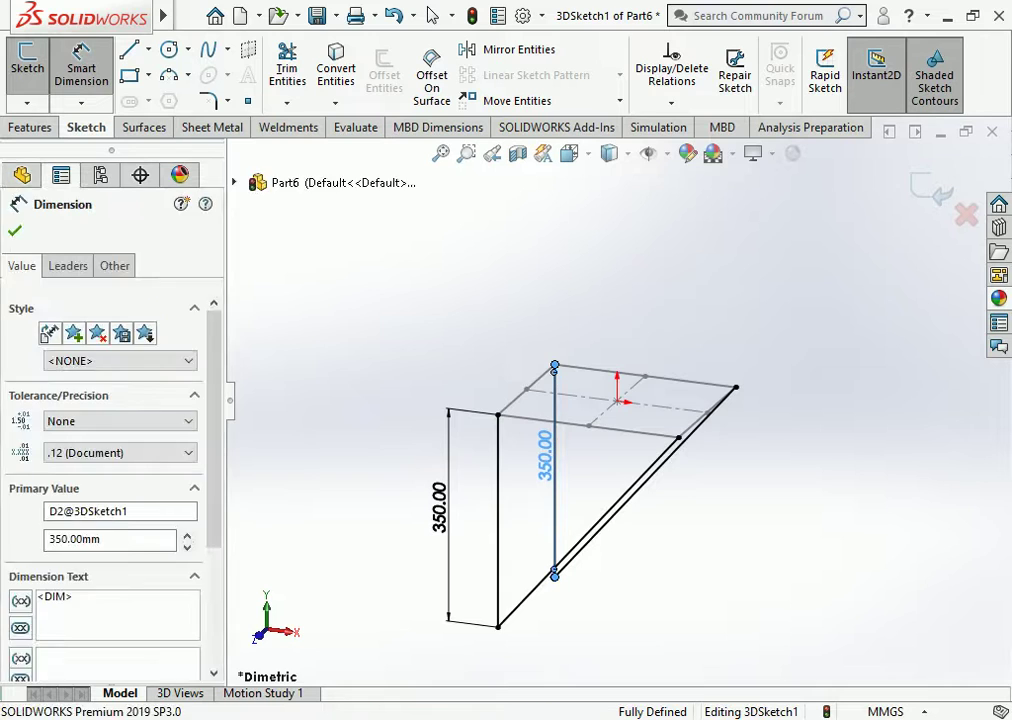
pyautogui.press('Escape')
pyautogui.press('Escape')
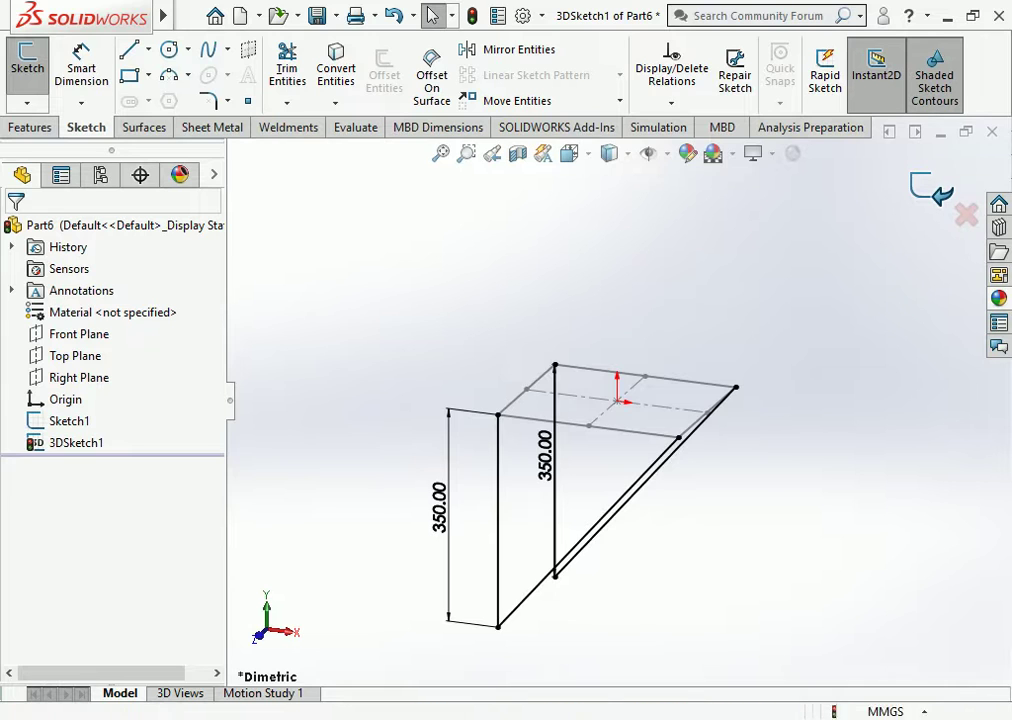
# Step: Exit the 3D sketch, rotate the view onto the frame, and bring up the Weldments tools
pyautogui.click(930, 190)
pyautogui.press('Left')
pyautogui.press('Left')
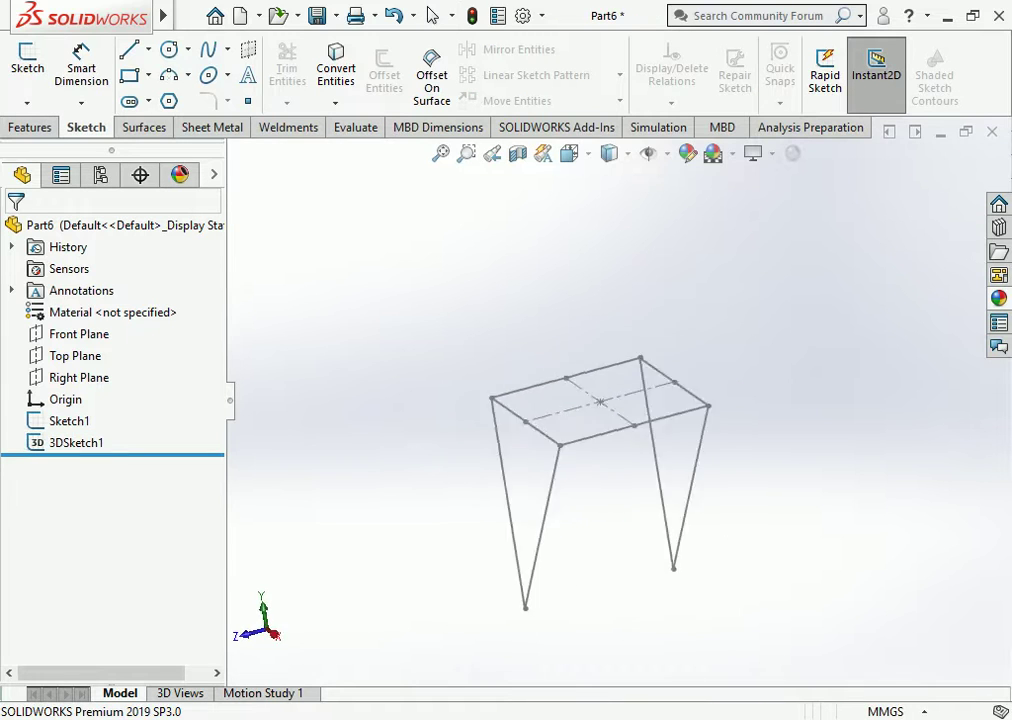
pyautogui.press('Left')
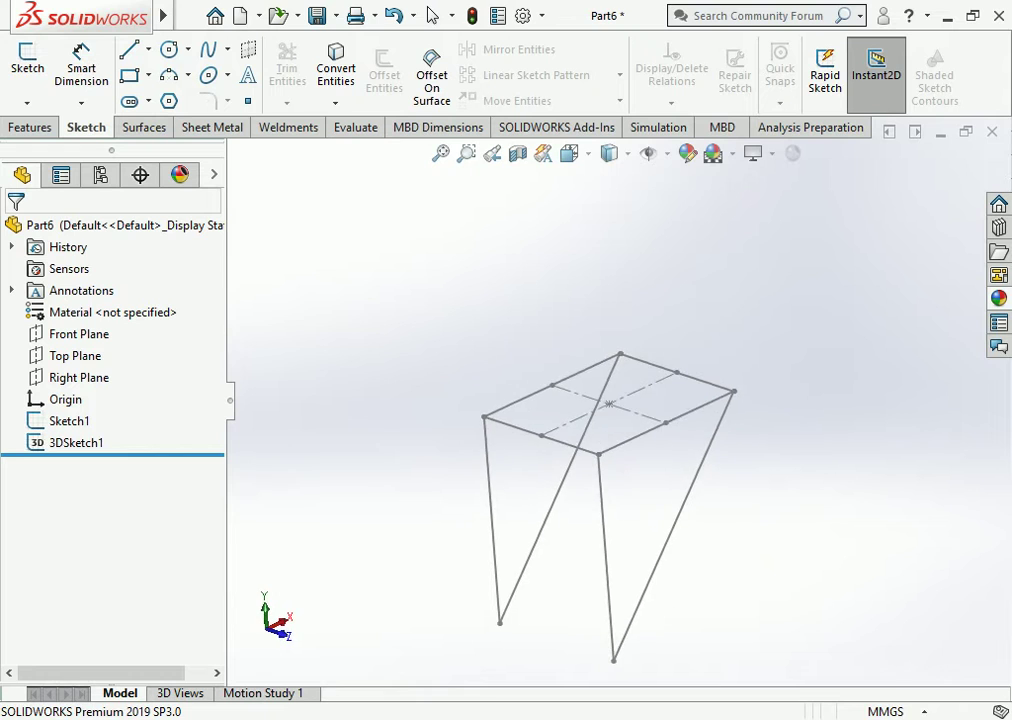
pyautogui.press('Left')
pyautogui.press('Left')
pyautogui.press('Left')
pyautogui.hotkey('shift', 'z')
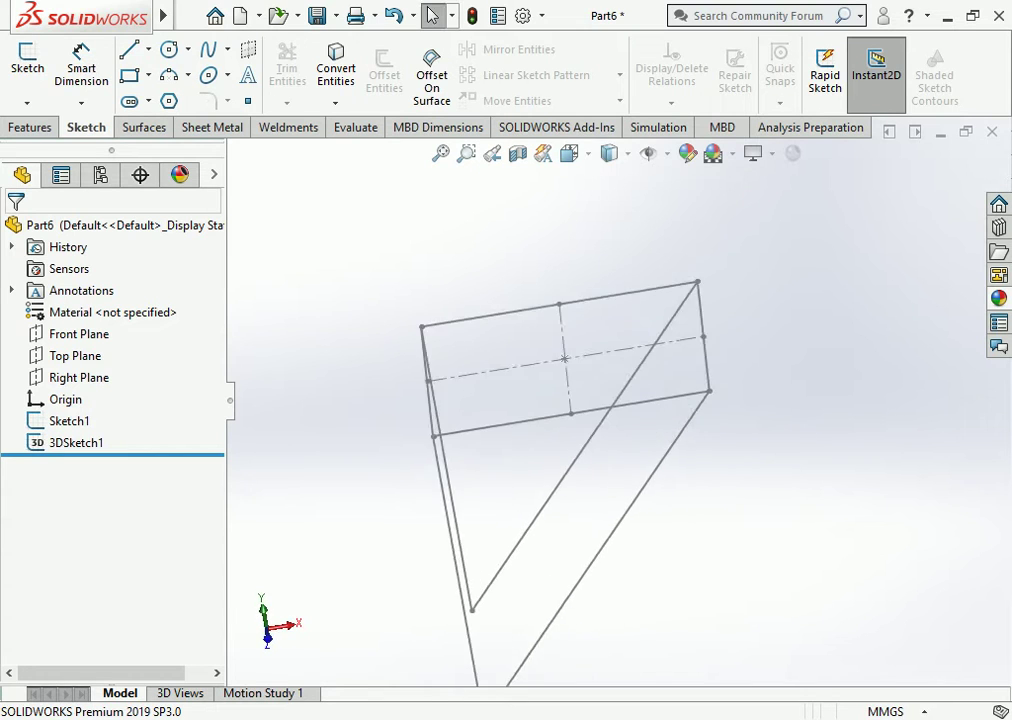
pyautogui.press('Down')
pyautogui.click(290, 127)
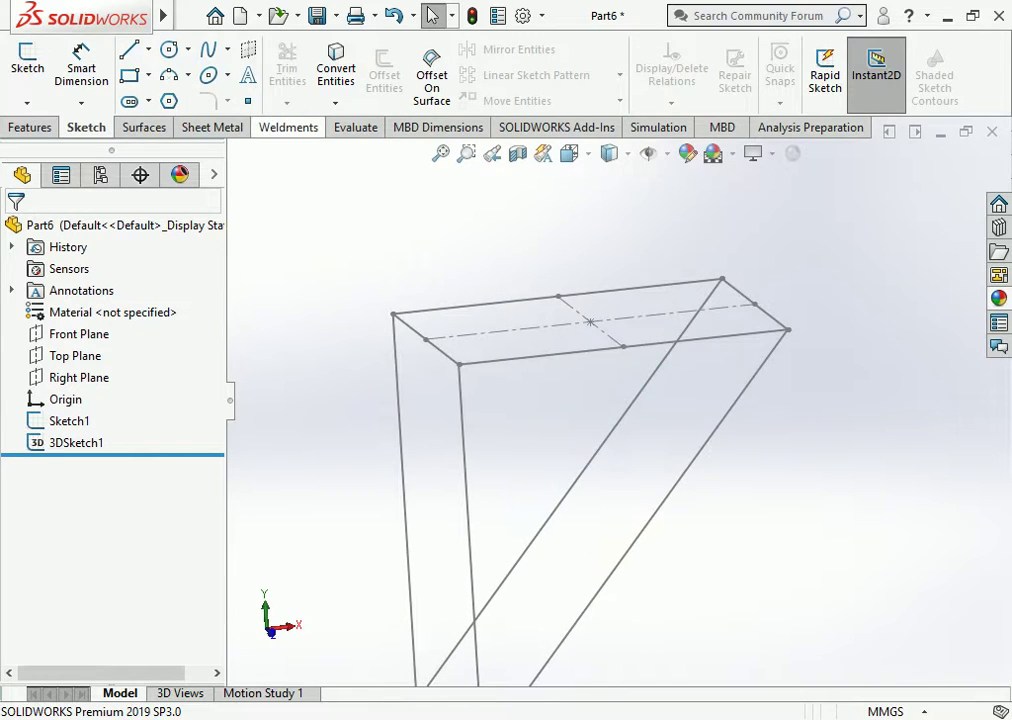
pyautogui.click(144, 68)
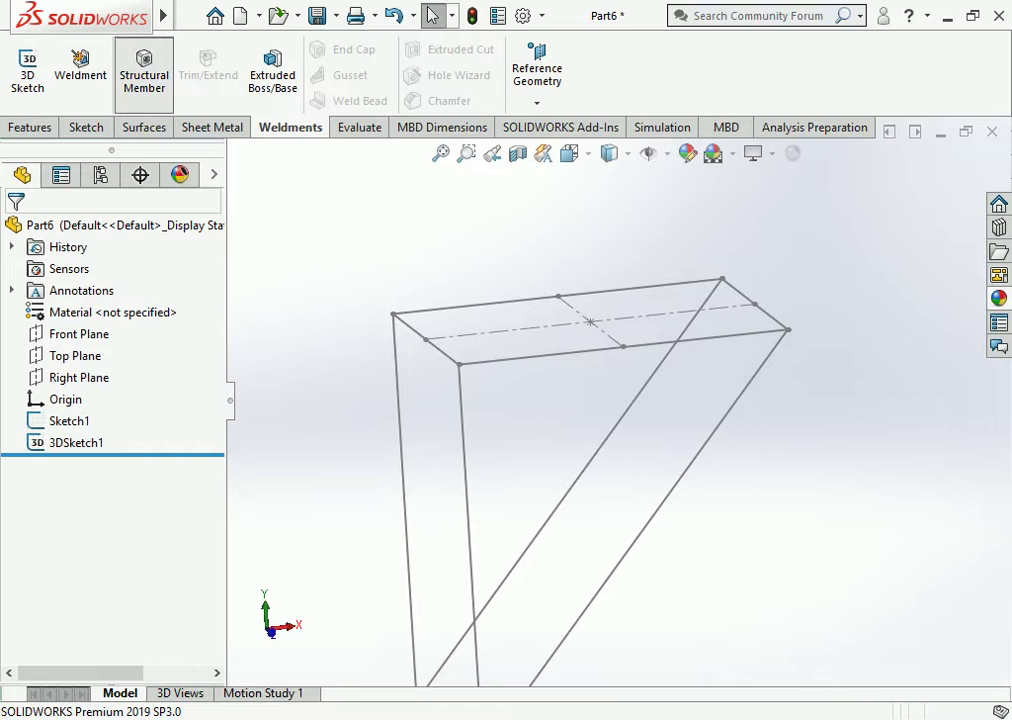
# Step: Set the structural member to a 21.3 x 2.3 pipe along the first top edge
pyautogui.click(110, 413)
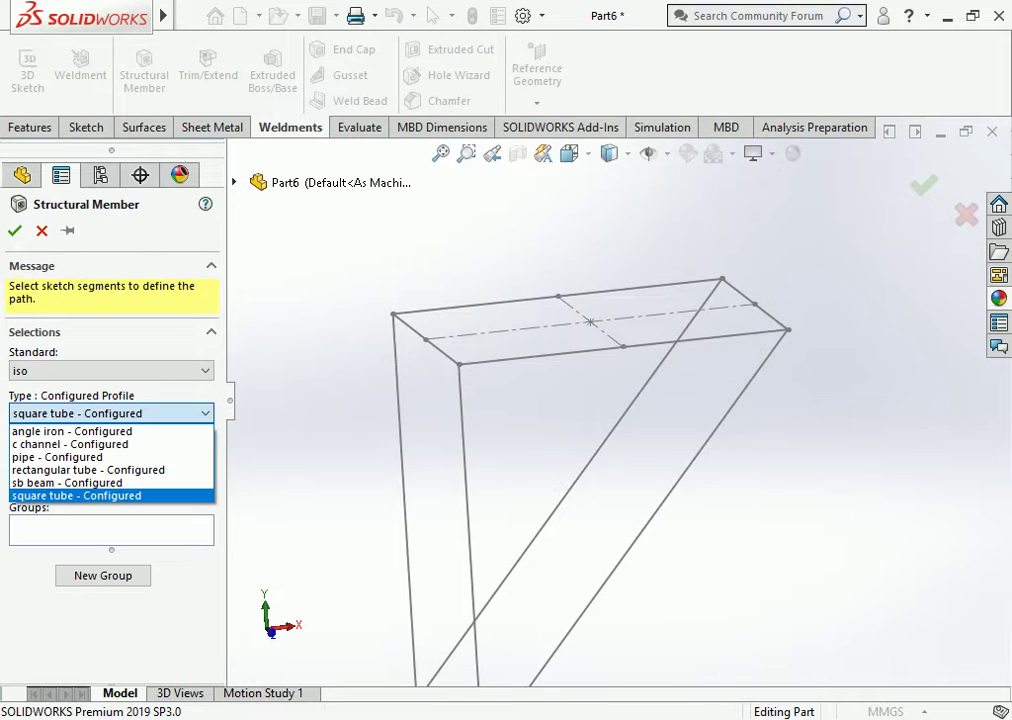
pyautogui.click(60, 457)
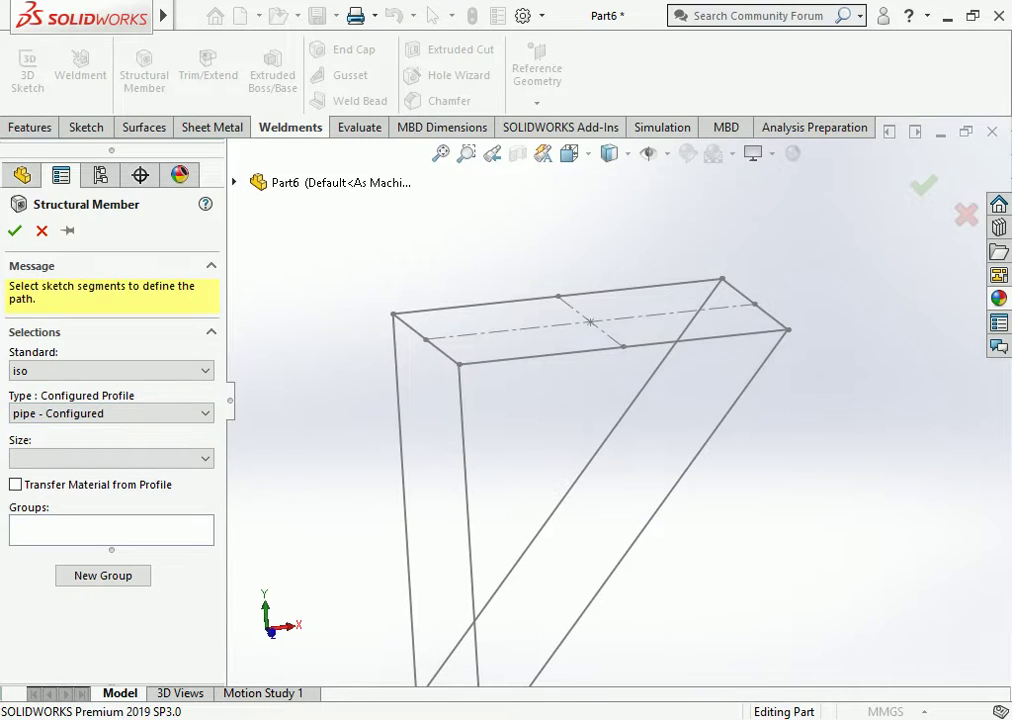
pyautogui.click(110, 458)
pyautogui.click(60, 508)
pyautogui.hotkey('ctrl', '7')
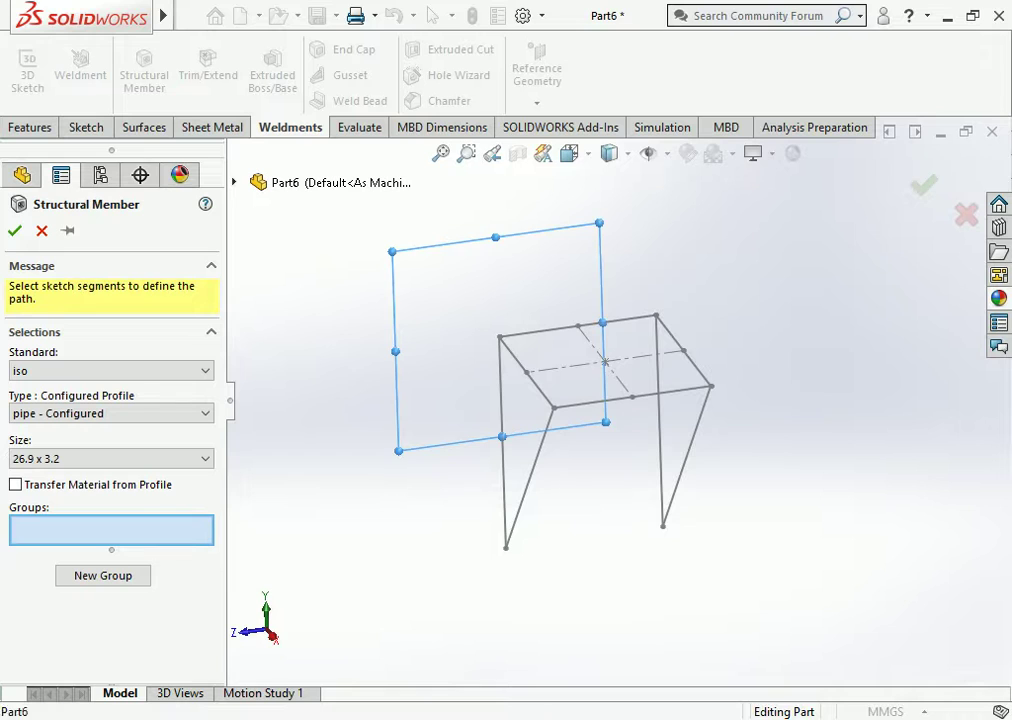
pyautogui.click(502, 341)
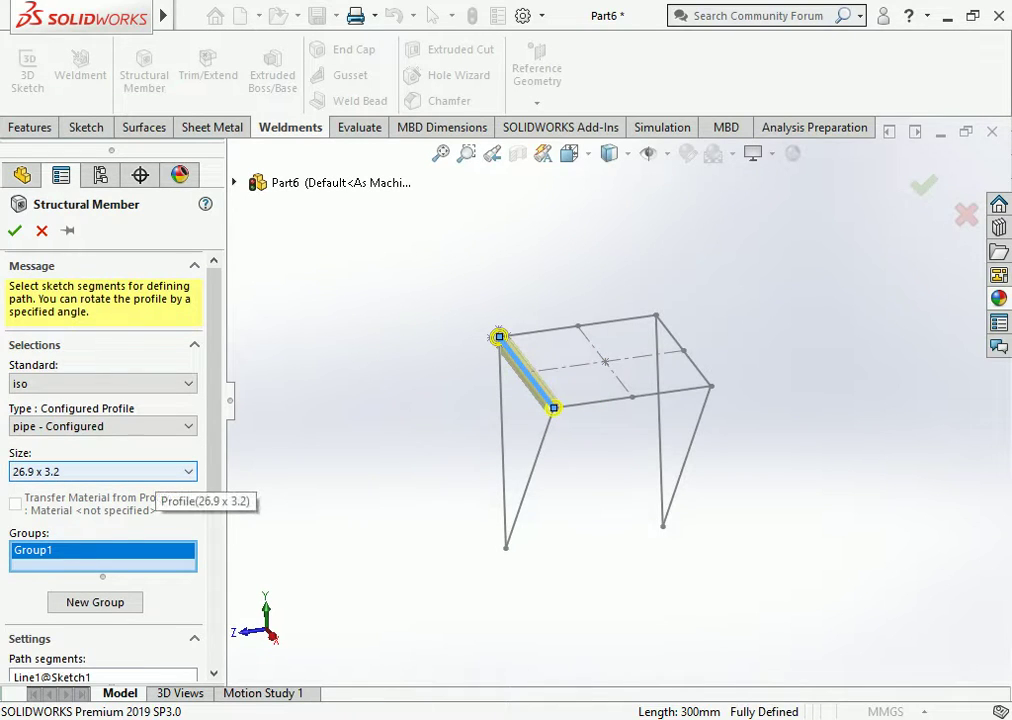
pyautogui.click(150, 471)
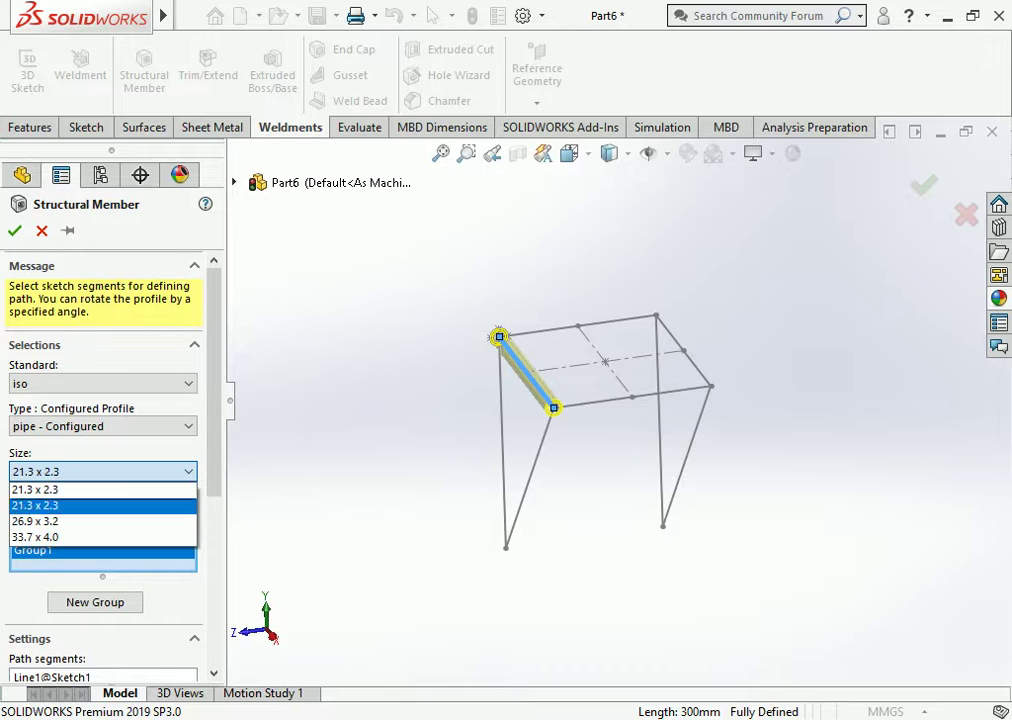
pyautogui.click(60, 505)
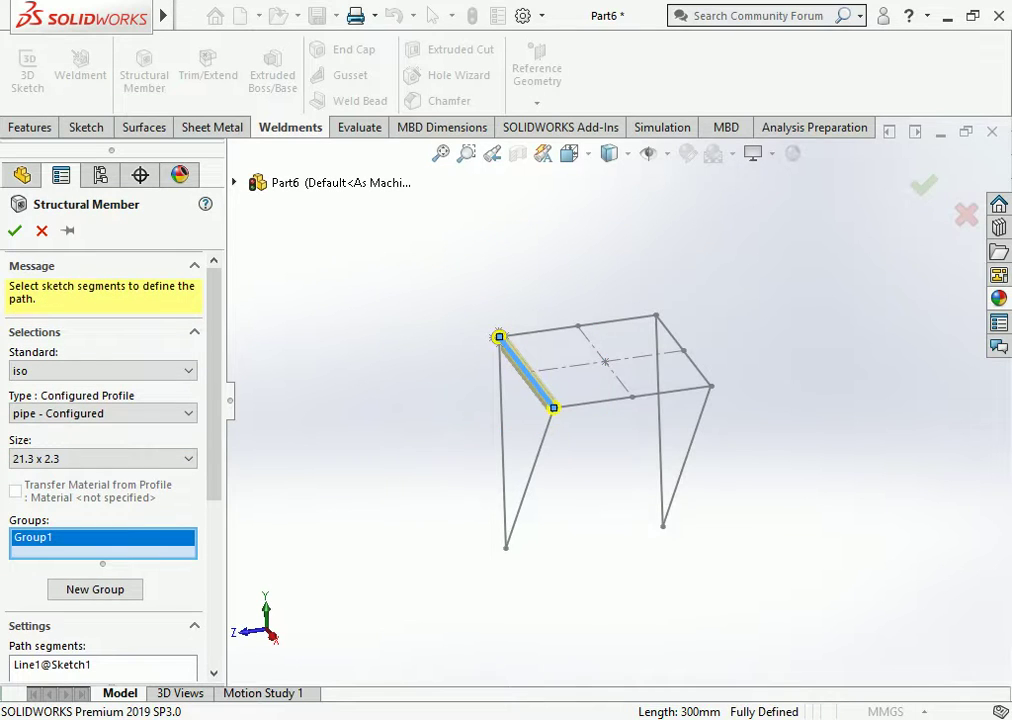
# Step: Add the front vertical leg and its diagonal line to the first pipe group
pyautogui.scroll(-3, 529, 337)
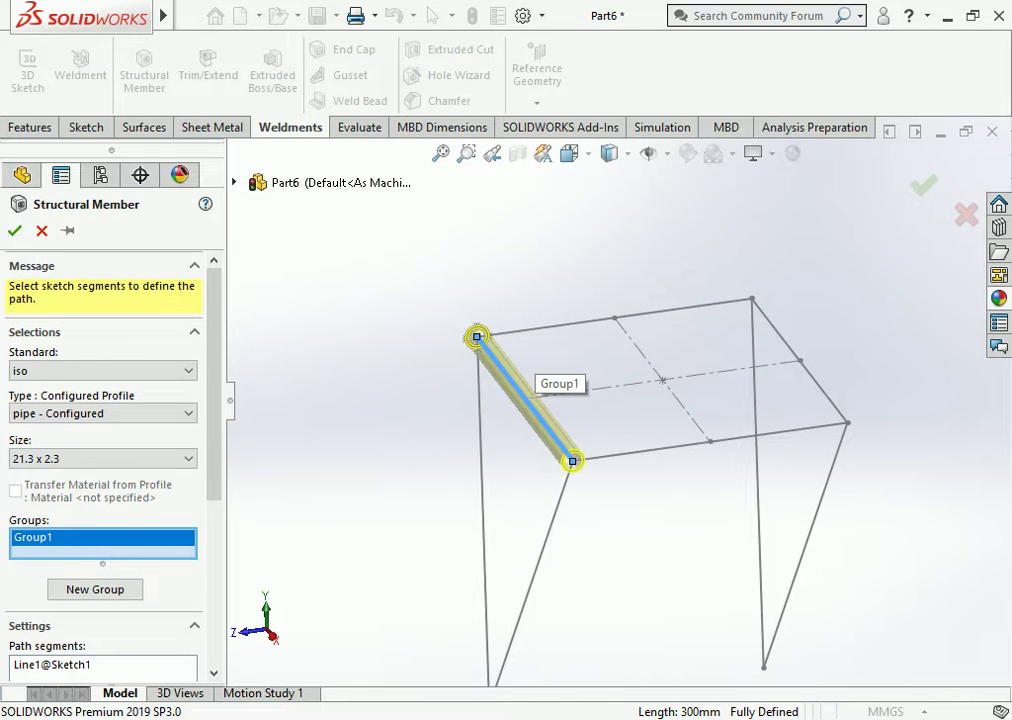
pyautogui.click(484, 560)
pyautogui.moveTo(600, 450); pyautogui.dragTo(640, 400, button='middle')
pyautogui.scroll(-3, 560, 374)
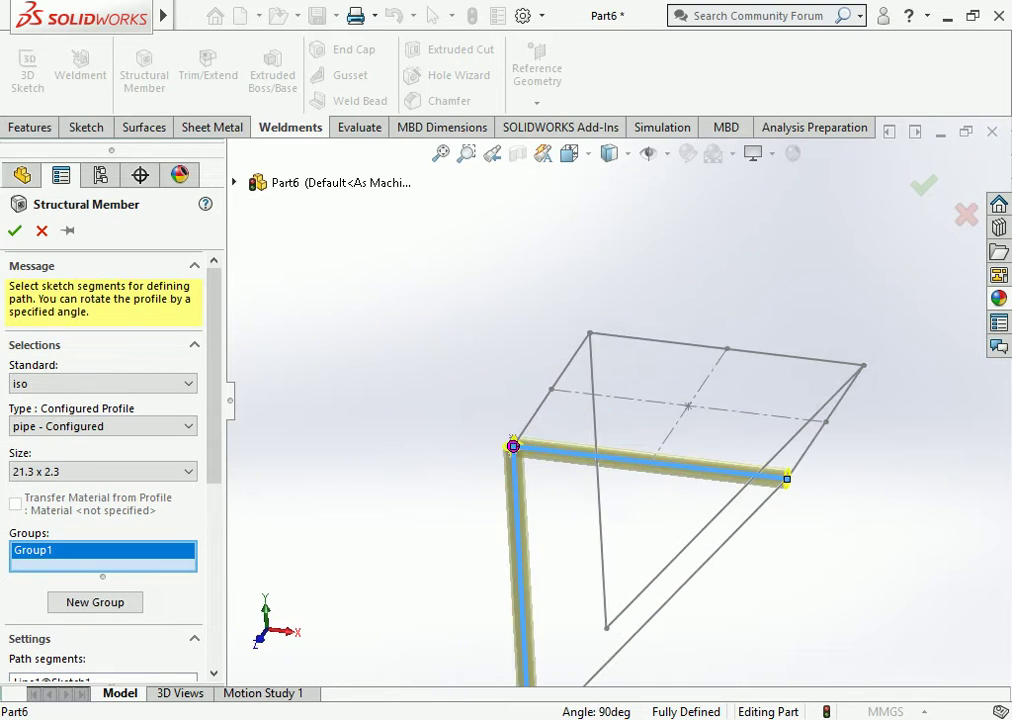
pyautogui.scroll(3, 617, 401)
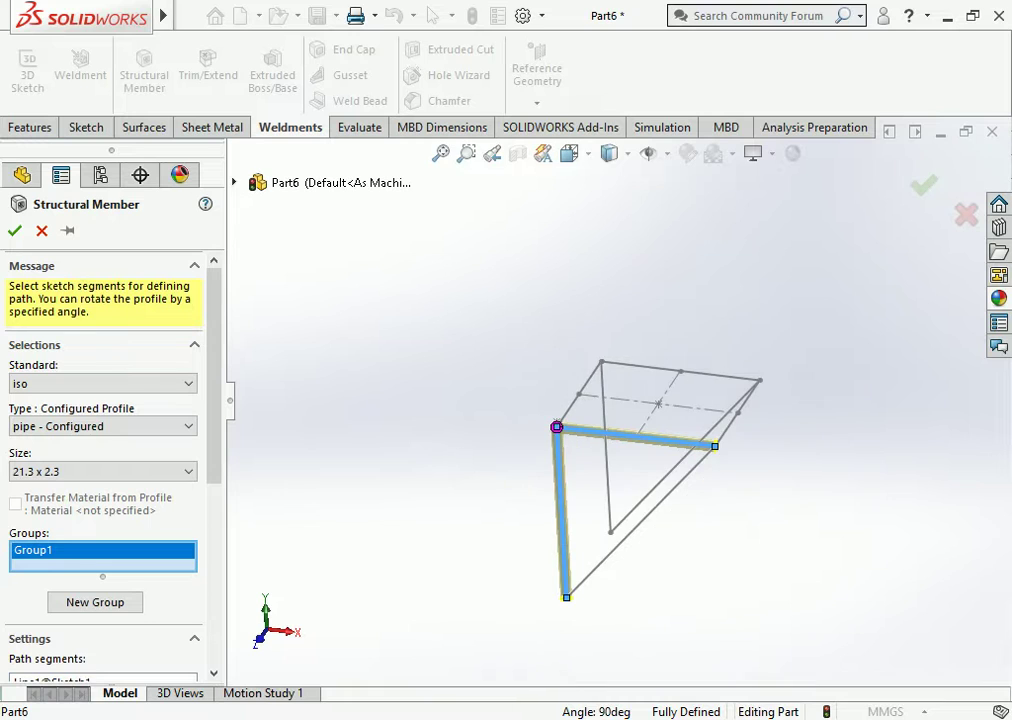
pyautogui.click(640, 521)
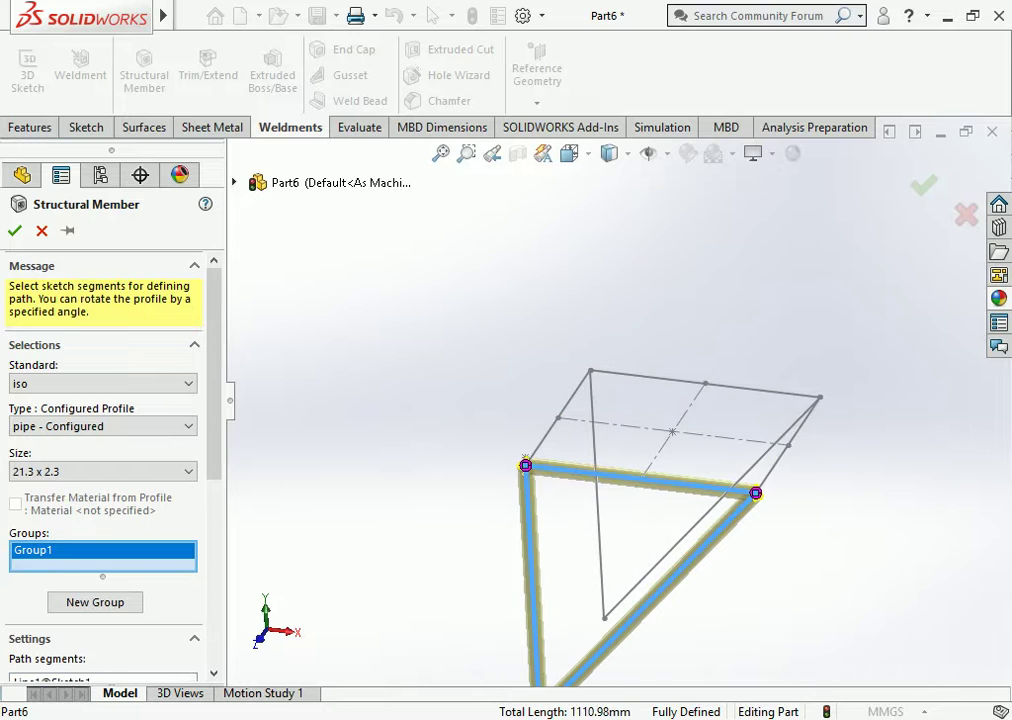
pyautogui.moveTo(640, 480); pyautogui.dragTo(670, 510, button='middle')
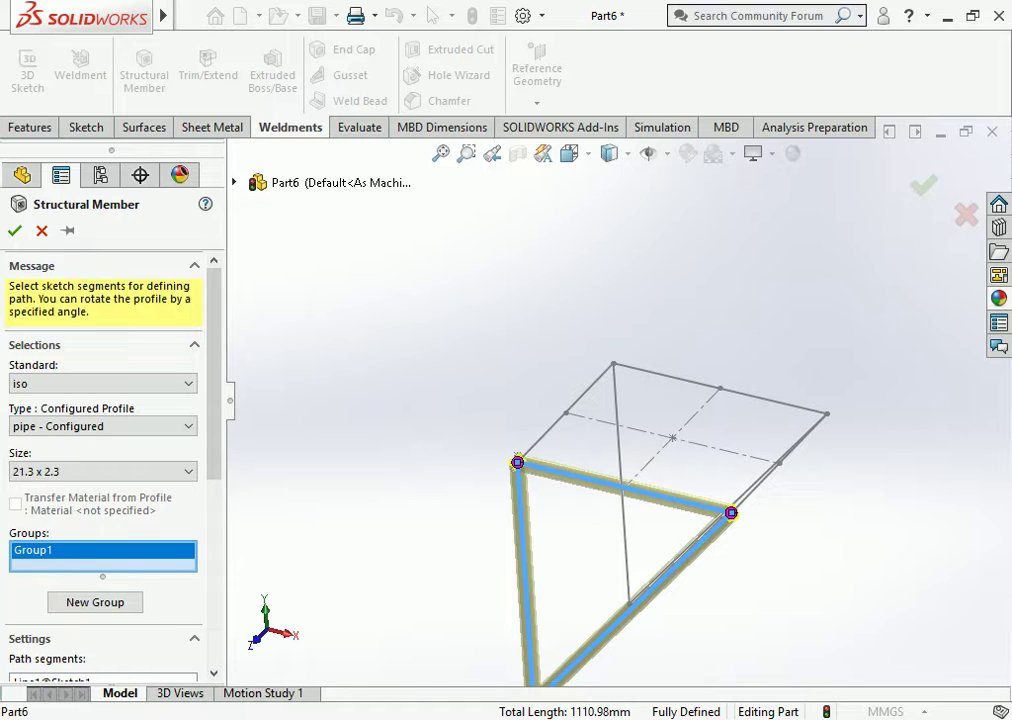
# Step: Create a second group with the other vertical leg, a top edge and its diagonal
pyautogui.click(95, 602)
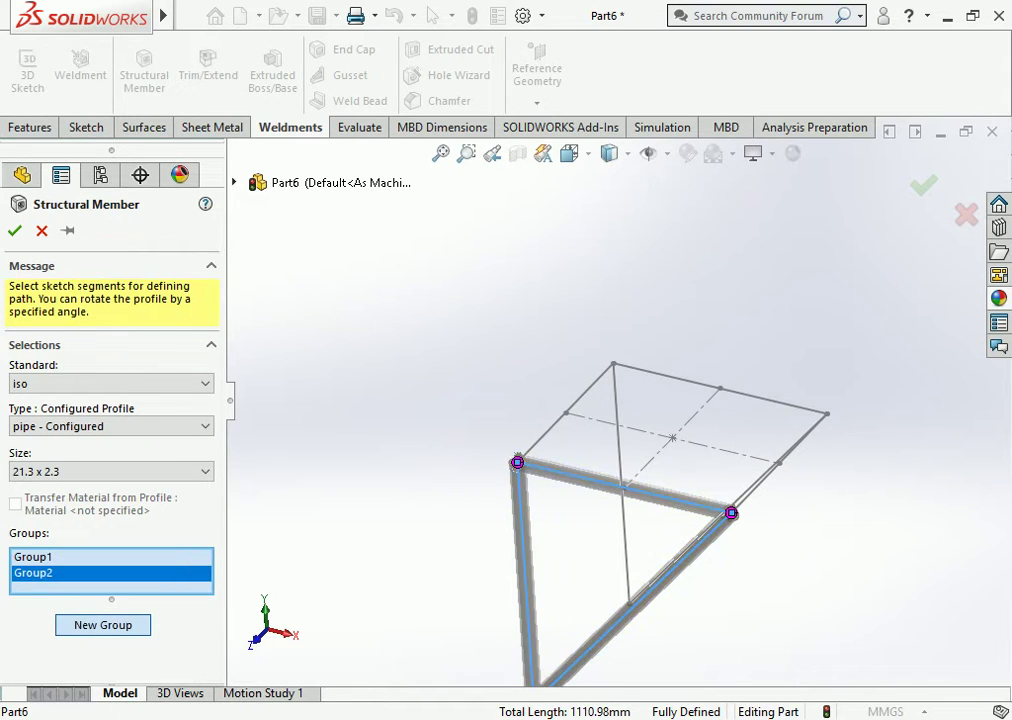
pyautogui.click(622, 520)
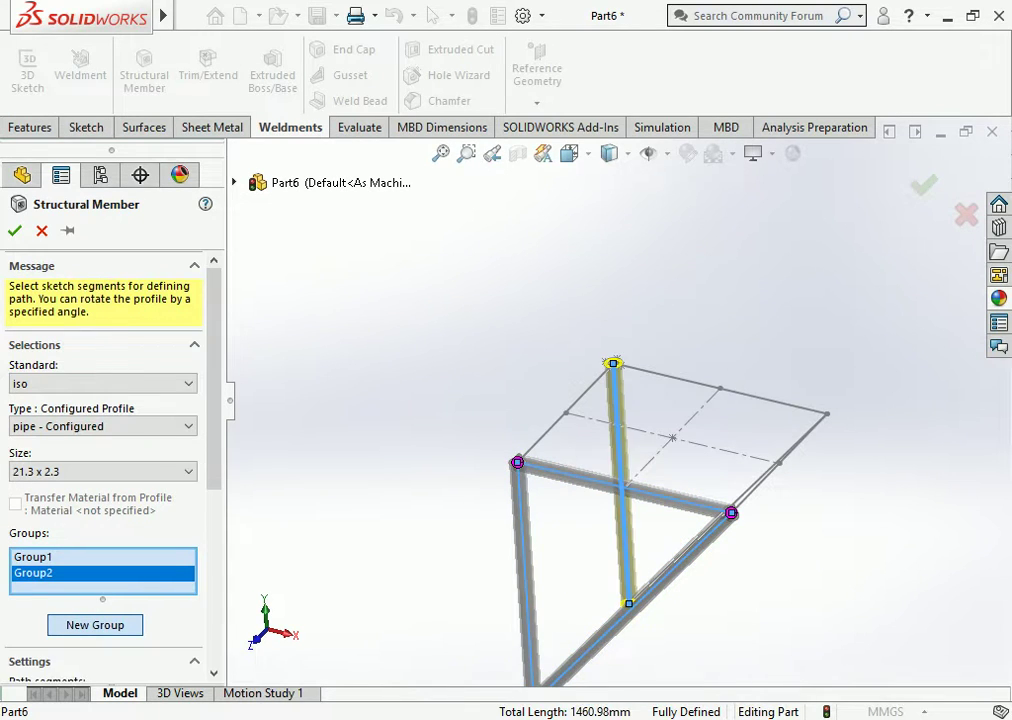
pyautogui.click(720, 388)
pyautogui.moveTo(660, 450)
pyautogui.mouseDown(button='middle')
pyautogui.moveTo(640, 440)
pyautogui.moveTo(650, 440)
pyautogui.mouseUp(button='middle')
pyautogui.click(738, 531)
# Step: Add a third group with the remaining two top edges and accept the pipe members
pyautogui.click(95, 624)
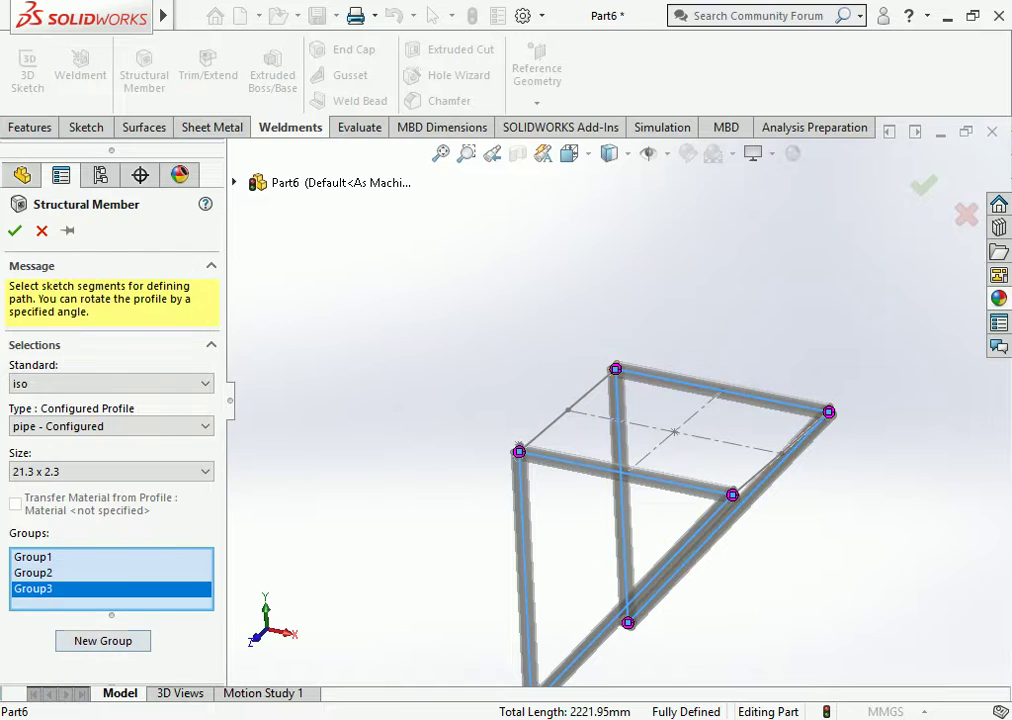
pyautogui.click(566, 410)
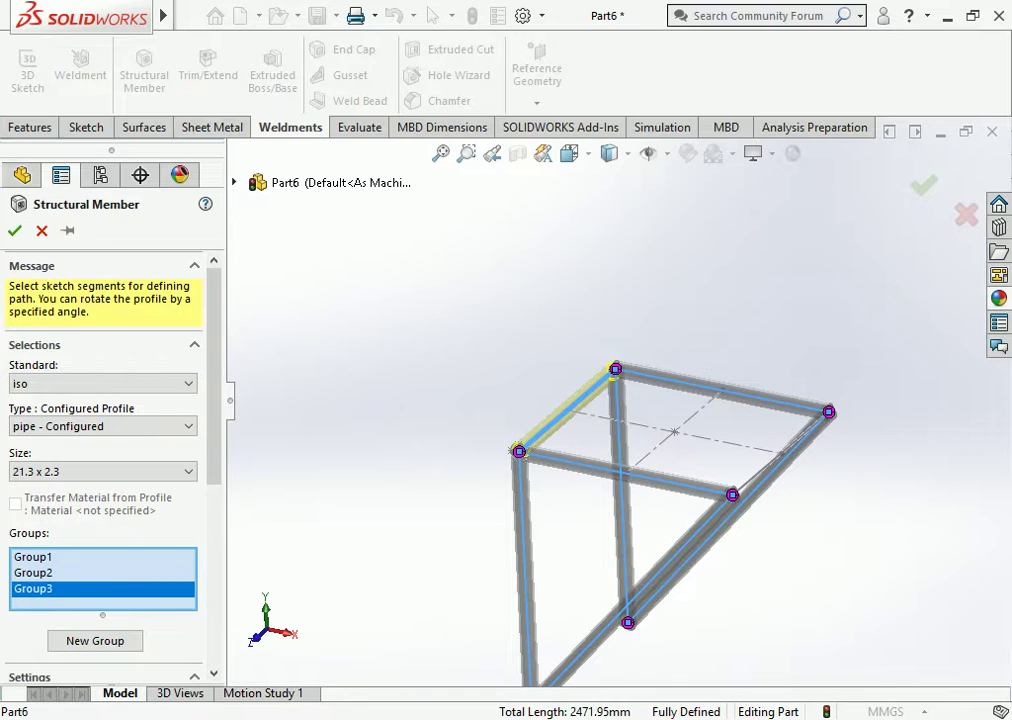
pyautogui.moveTo(775, 468); pyautogui.dragTo(700, 430, button='middle')
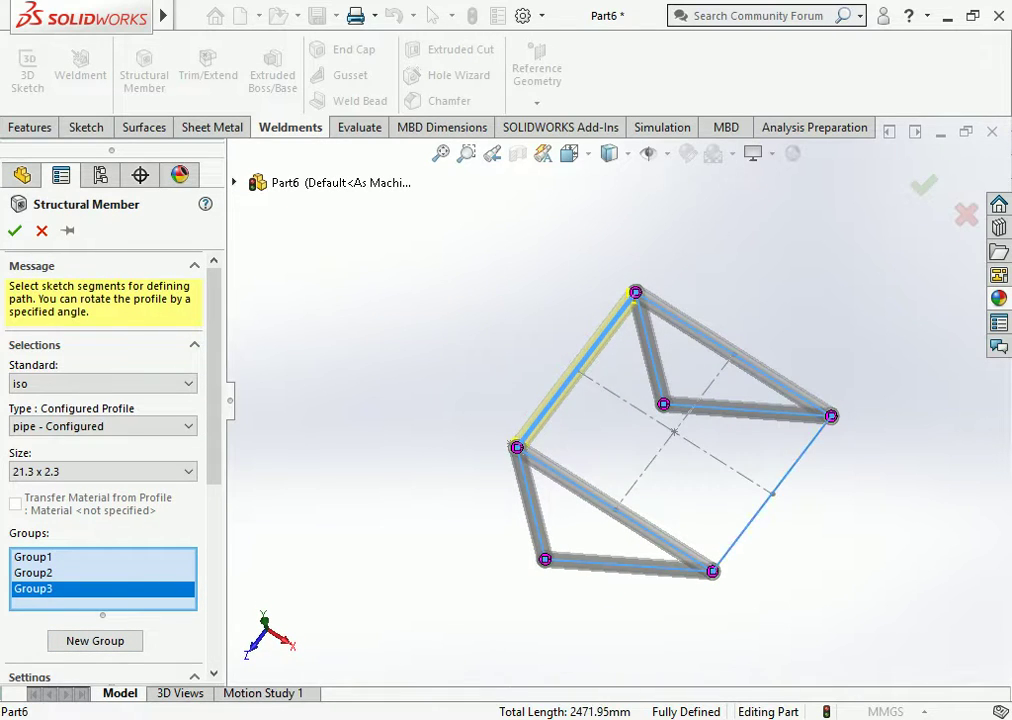
pyautogui.click(772, 492)
pyautogui.moveTo(772, 492); pyautogui.dragTo(650, 460, button='middle')
pyautogui.press('Up')
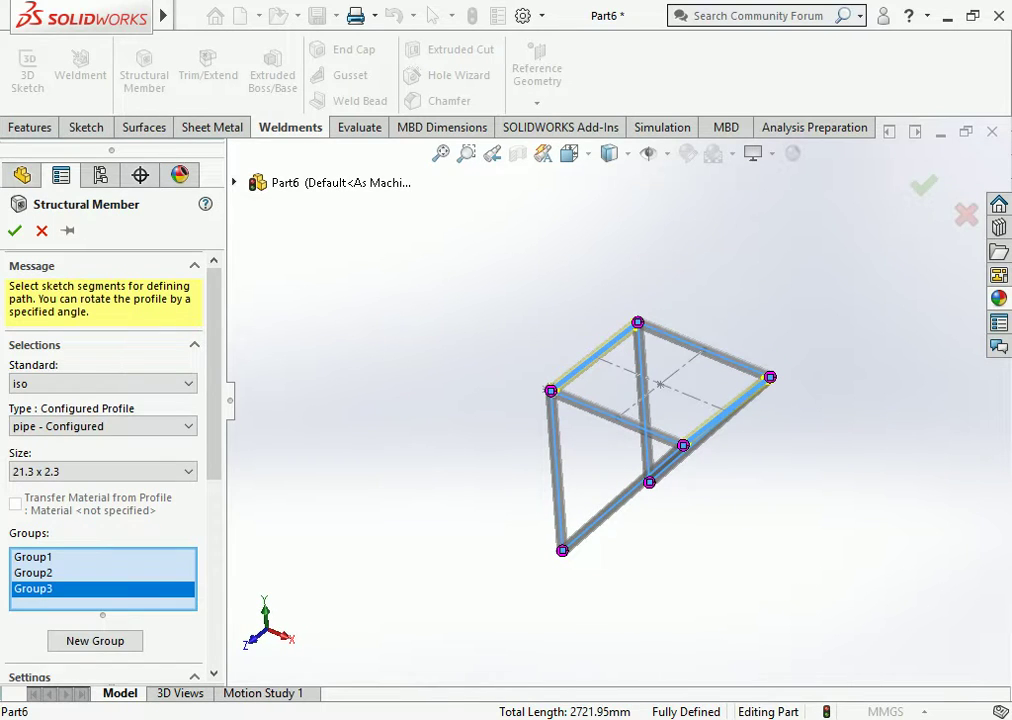
pyautogui.press('Return')
# Step: Edit Sketch12 under the Pipe feature and zoom in on its 21.30 and 16.70 circles
pyautogui.scroll(3, 739, 392)
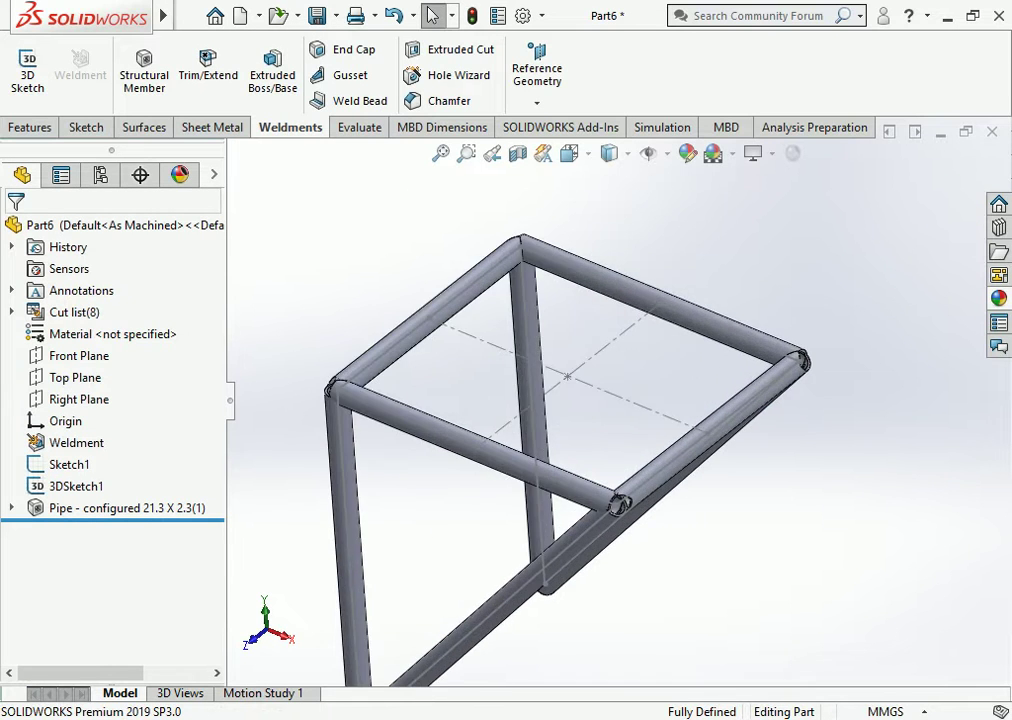
pyautogui.scroll(5, 687, 405)
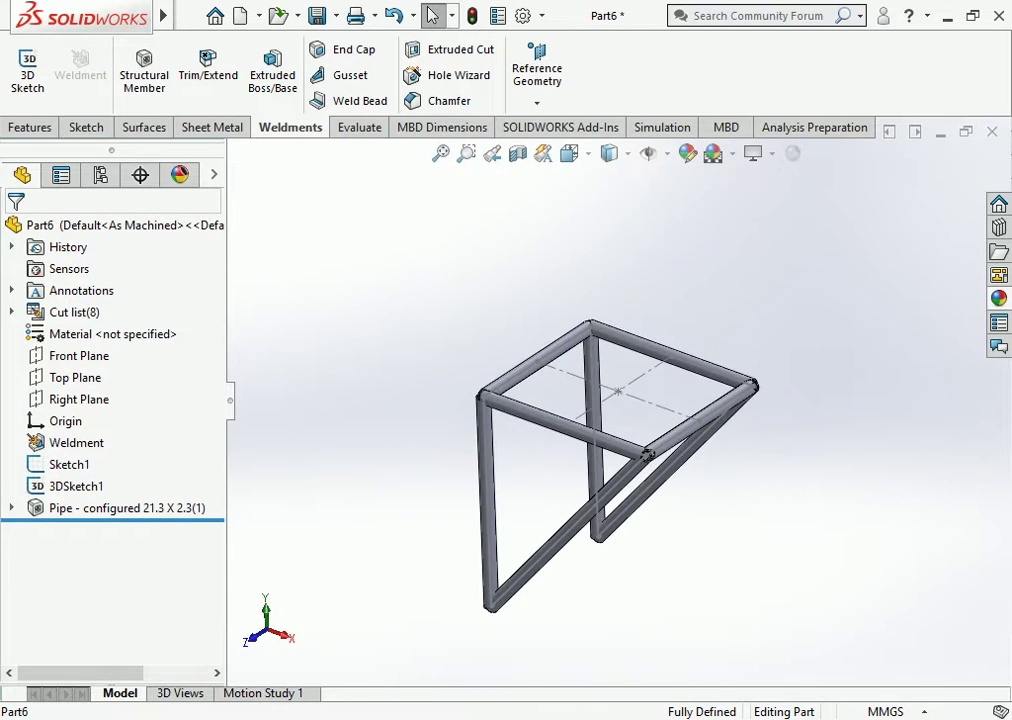
pyautogui.click(11, 508)
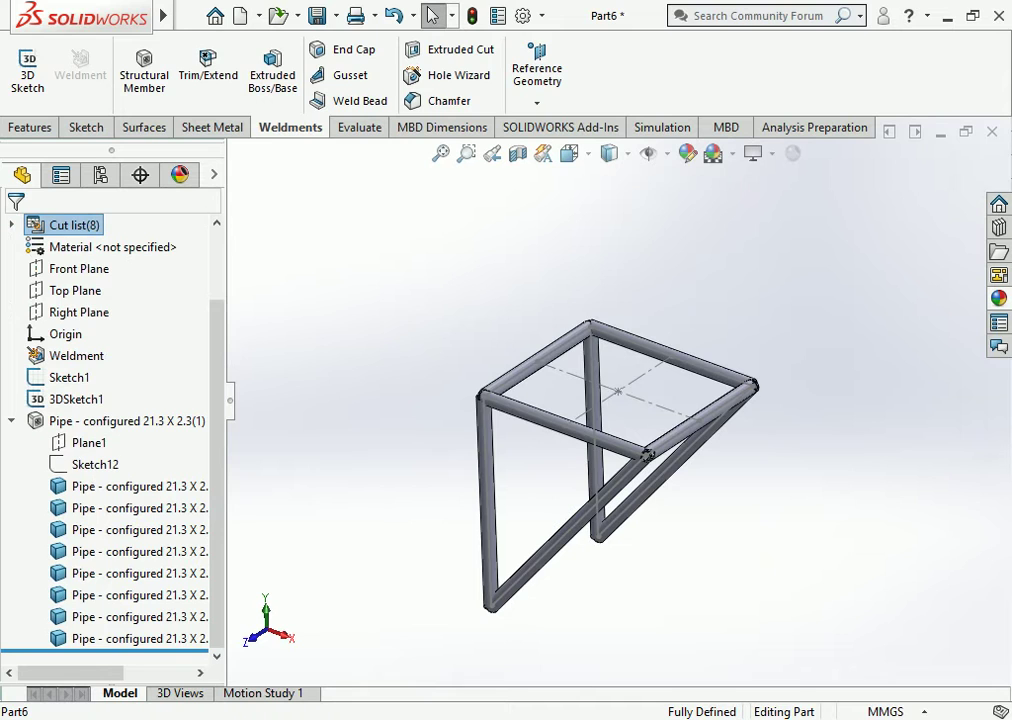
pyautogui.click(95, 464)
pyautogui.click(124, 398)
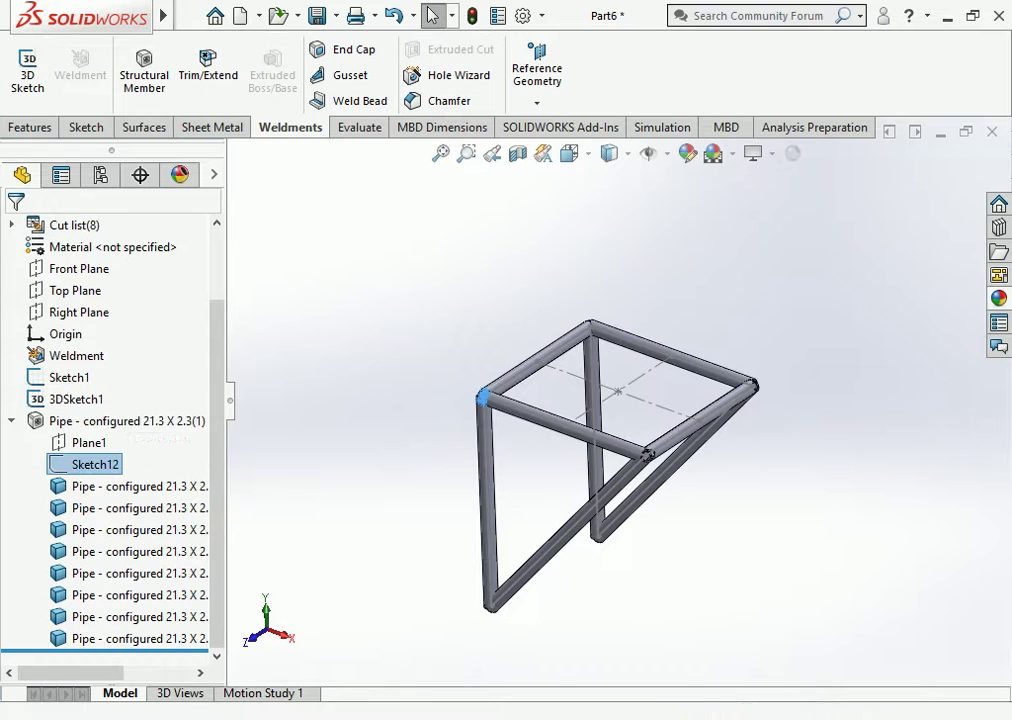
pyautogui.scroll(-3, 483, 398)
pyautogui.scroll(-3, 490, 399)
pyautogui.scroll(-2, 500, 401)
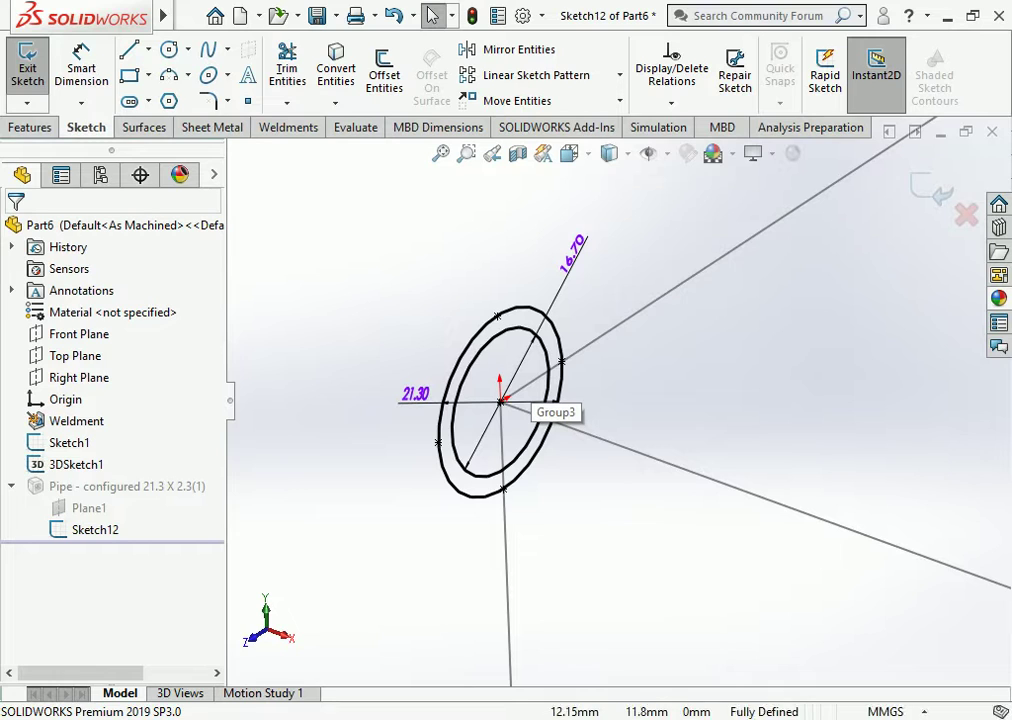
# Step: Change the pipe profile to 10 mm inner and 12 mm outer diameter, then exit the sketch
pyautogui.doubleClick(574, 253)
pyautogui.write('10')
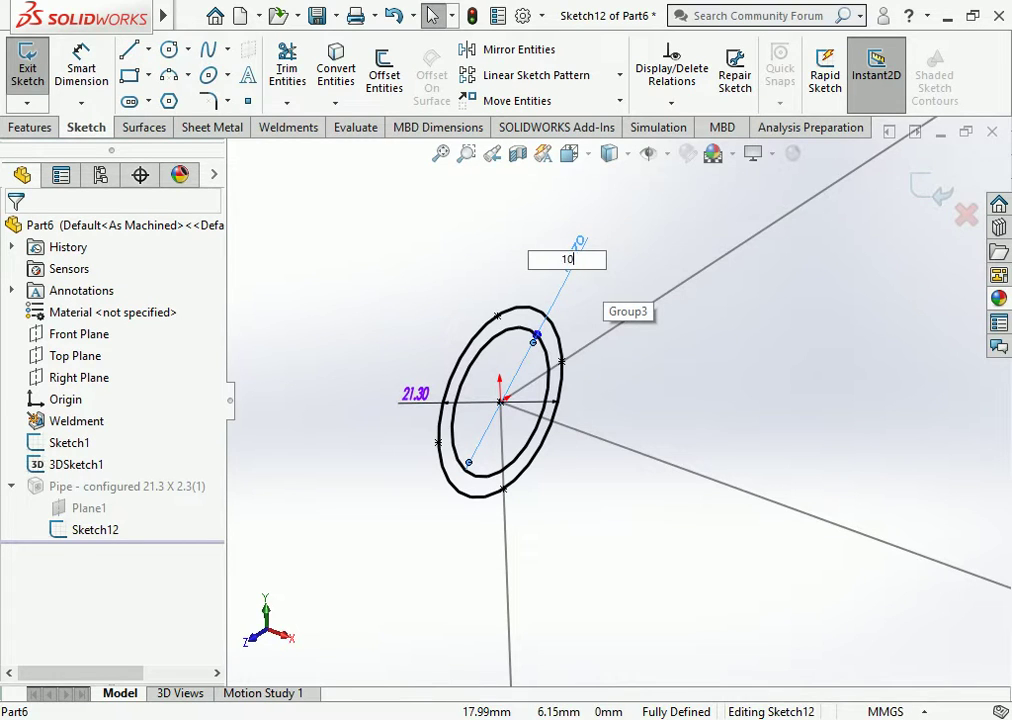
pyautogui.press('Return')
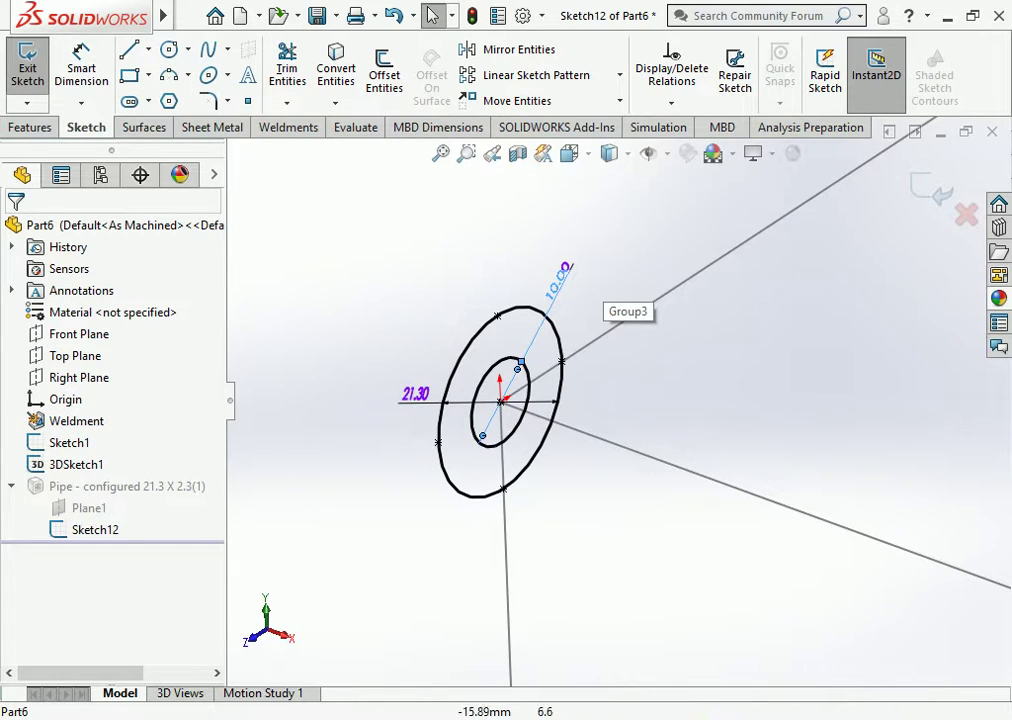
pyautogui.doubleClick(415, 394)
pyautogui.write('12')
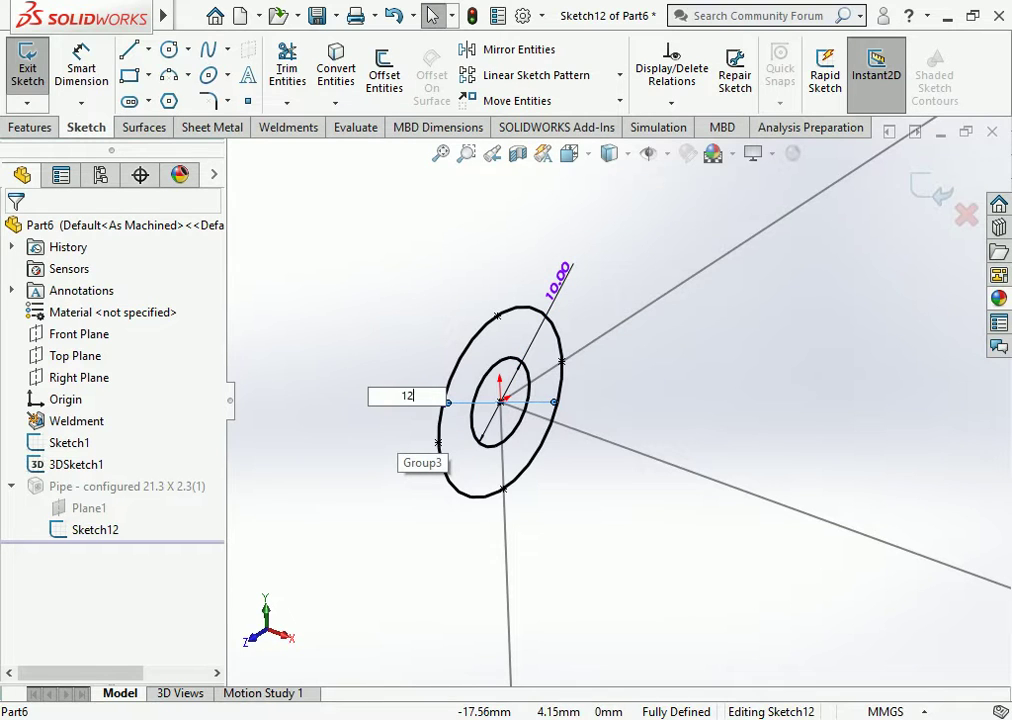
pyautogui.press('Return')
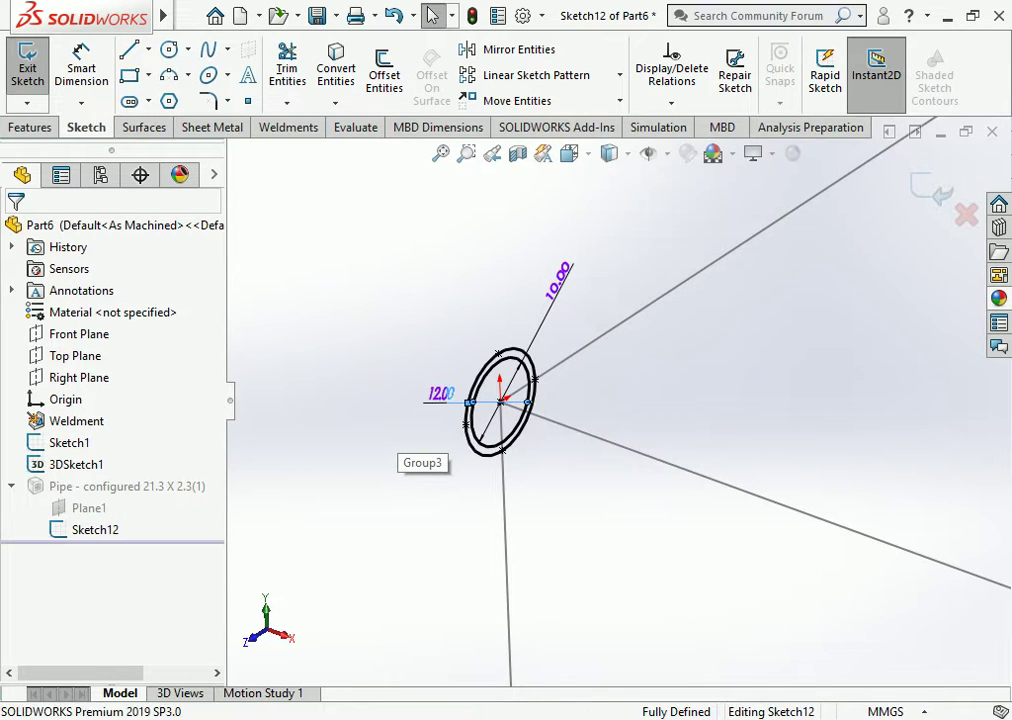
pyautogui.scroll(2, 670, 400)
pyautogui.click(932, 190)
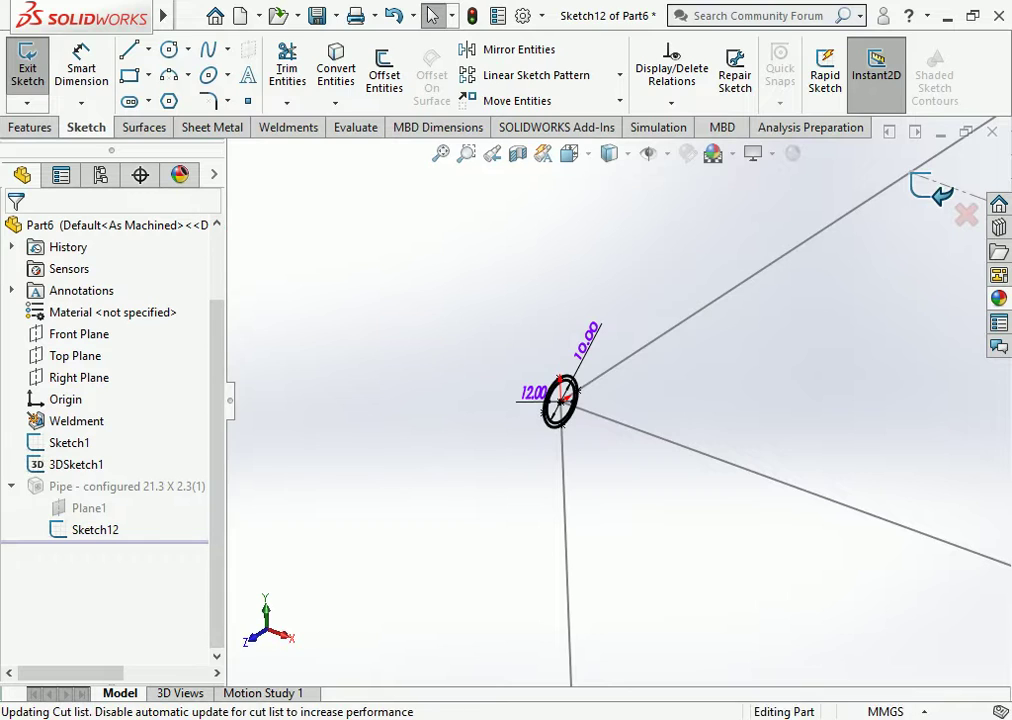
pyautogui.scroll(2, 624, 402)
pyautogui.scroll(2, 624, 402)
pyautogui.scroll(2, 620, 416)
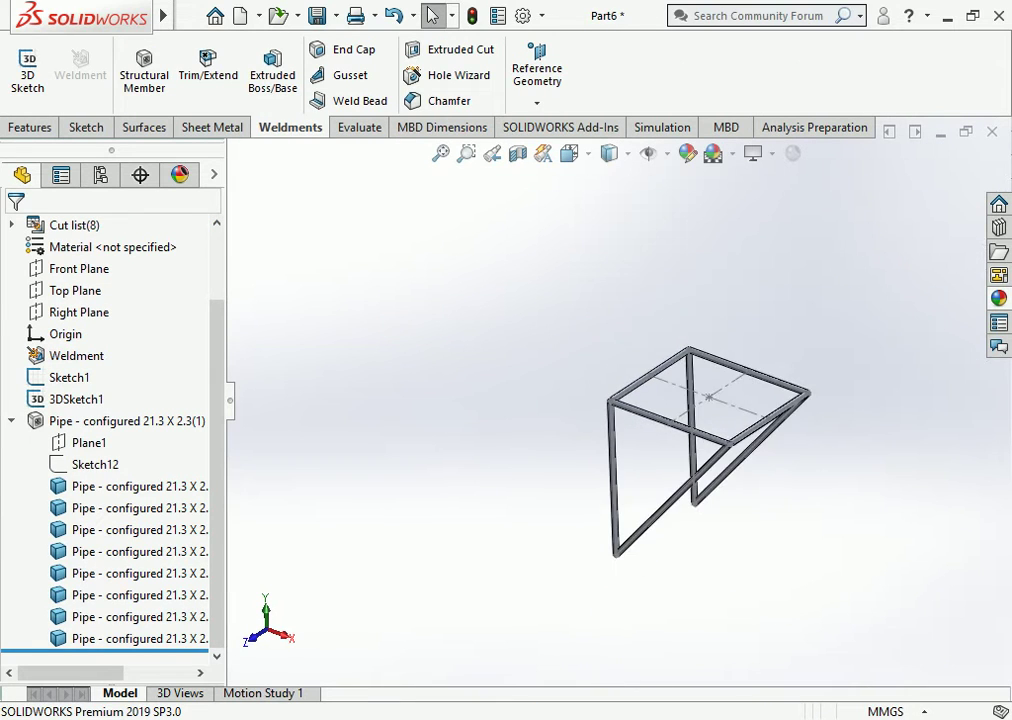
pyautogui.scroll(-4, 760, 510)
pyautogui.scroll(-1, 770, 530)
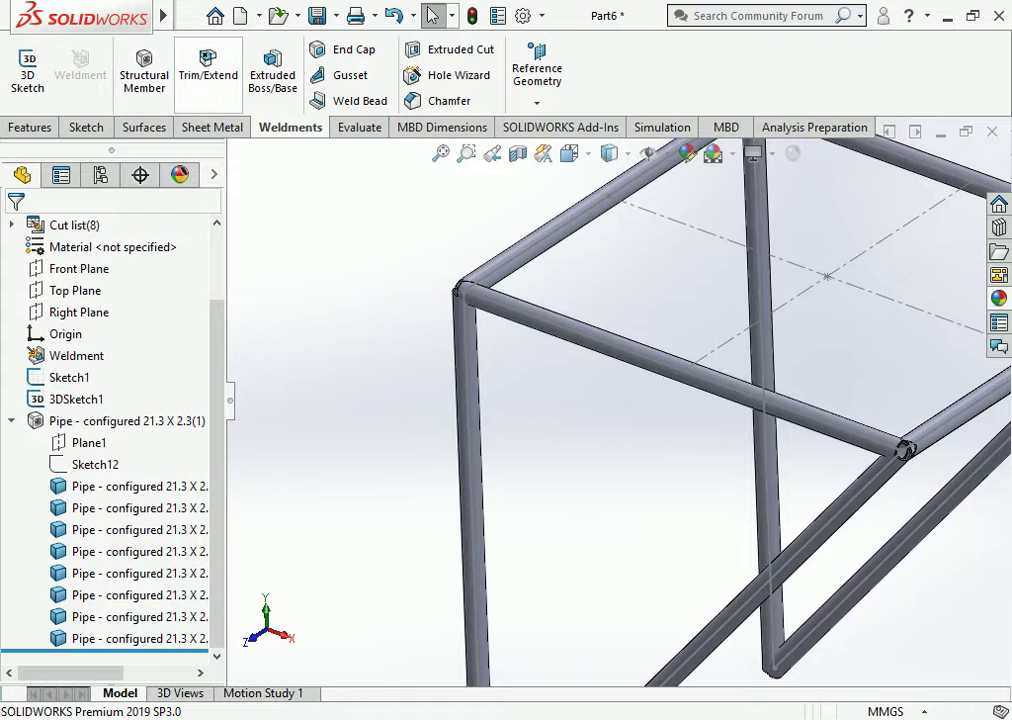
# Step: Start an End Miter Trim/Extend of the front pipe against the top pipe
pyautogui.click(208, 75)
pyautogui.scroll(-3, 478, 320)
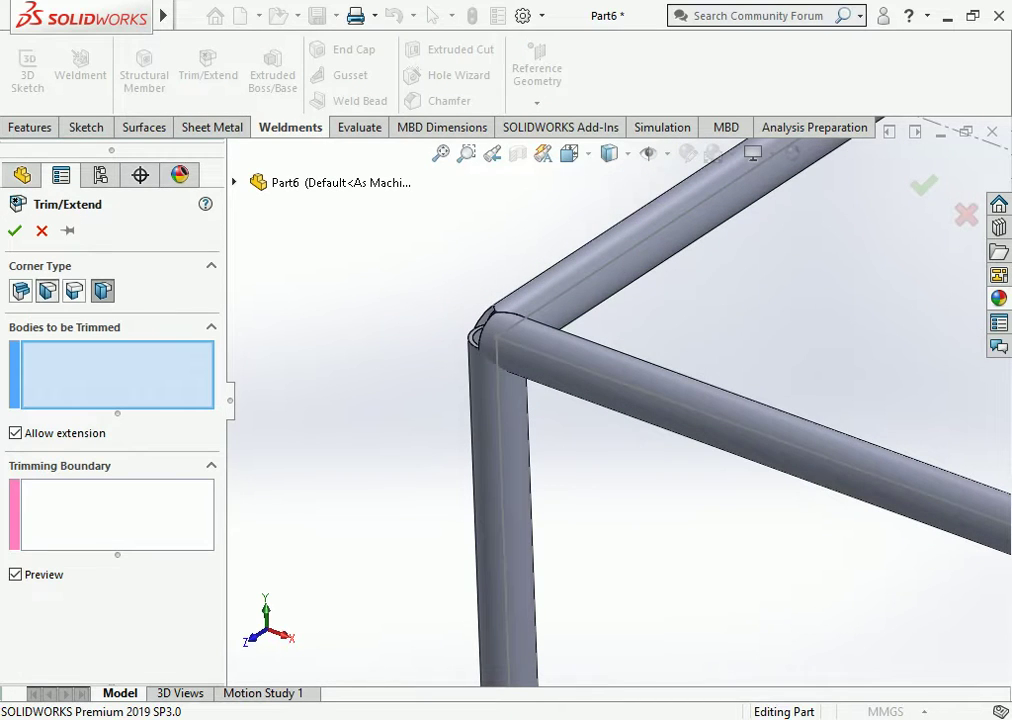
pyautogui.click(47, 290)
pyautogui.click(625, 385)
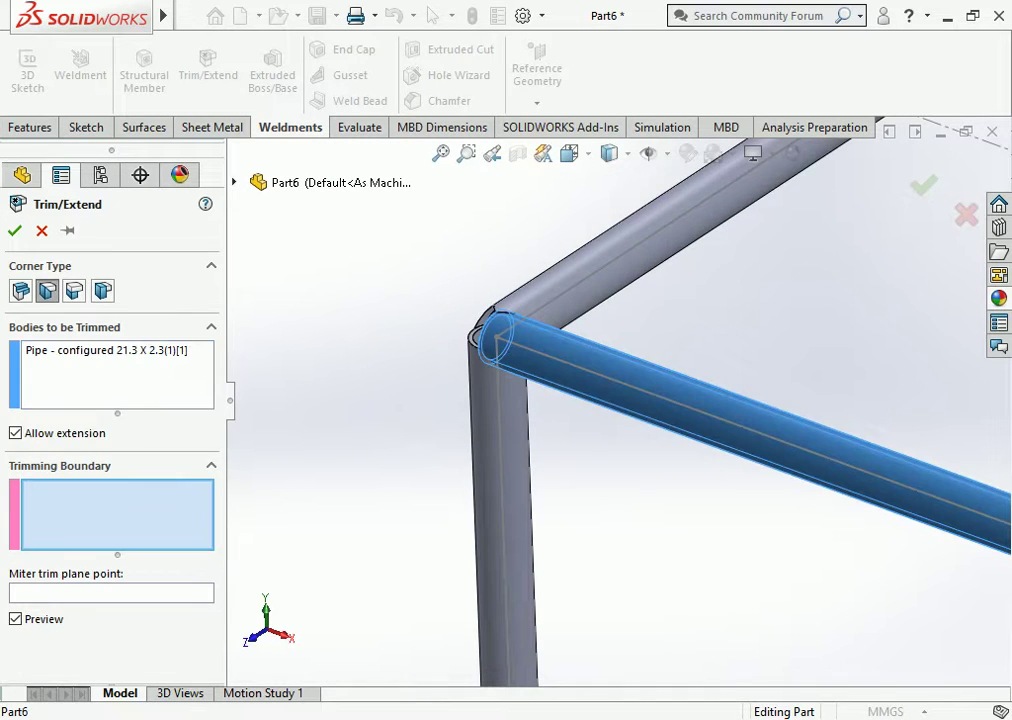
pyautogui.click(600, 250)
# Step: After the miter's rebuild error, switch the corner type to End Butt
pyautogui.scroll(3, 490, 330)
pyautogui.scroll(3, 490, 330)
pyautogui.scroll(-5, 700, 330)
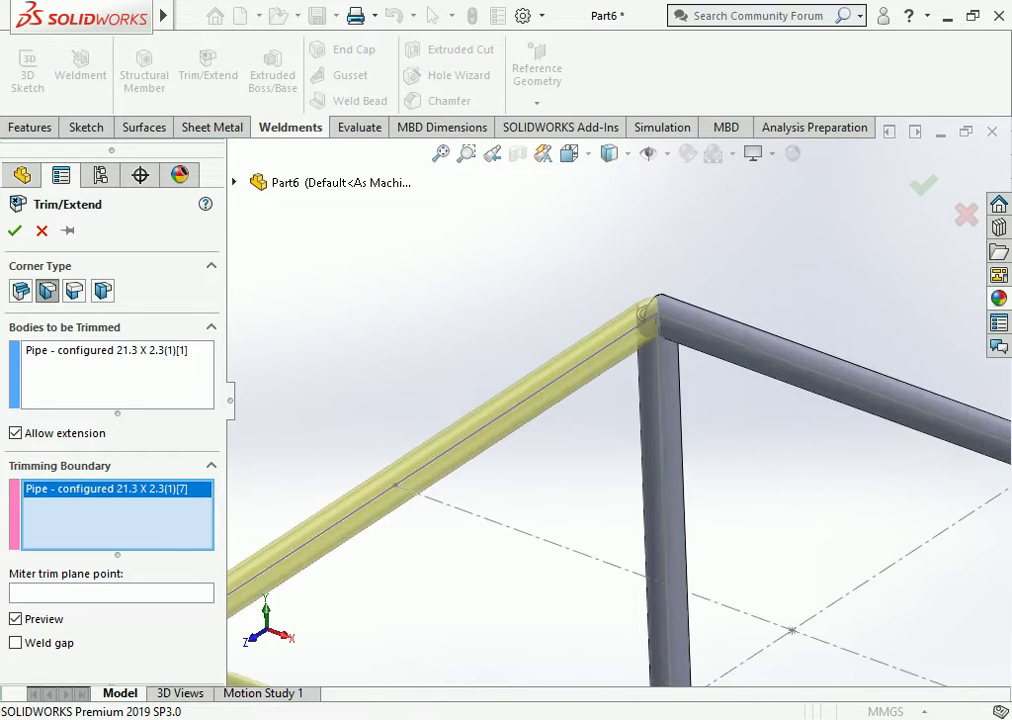
pyautogui.scroll(-2, 657, 276)
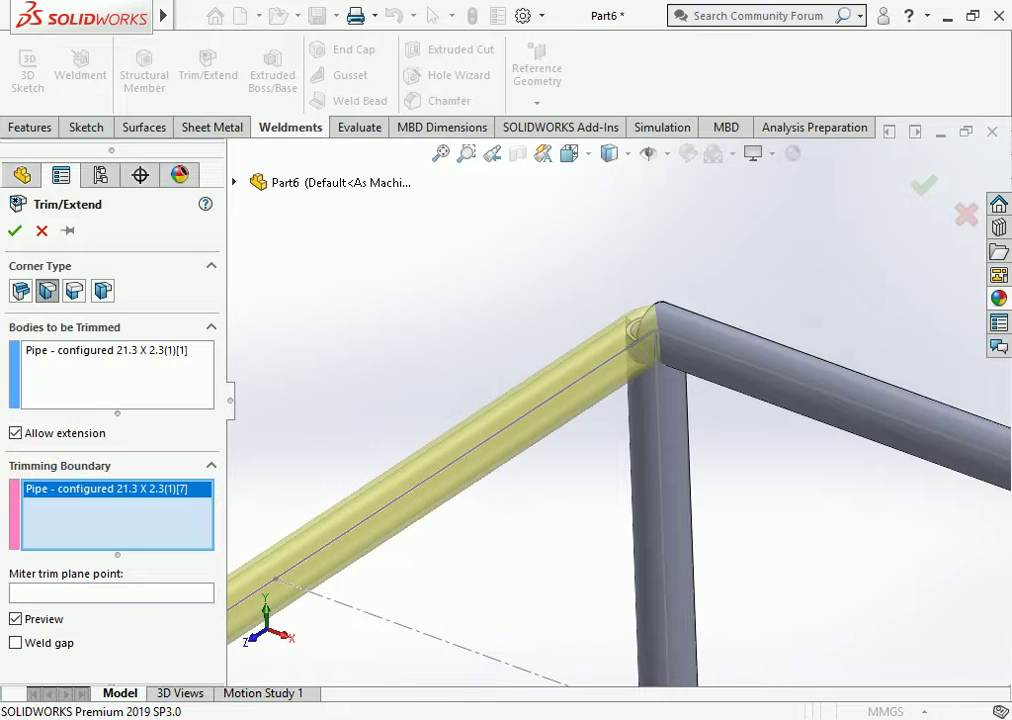
pyautogui.scroll(2, 330, 590)
pyautogui.scroll(3, 330, 590)
pyautogui.scroll(-3, 360, 590)
pyautogui.scroll(-2, 360, 590)
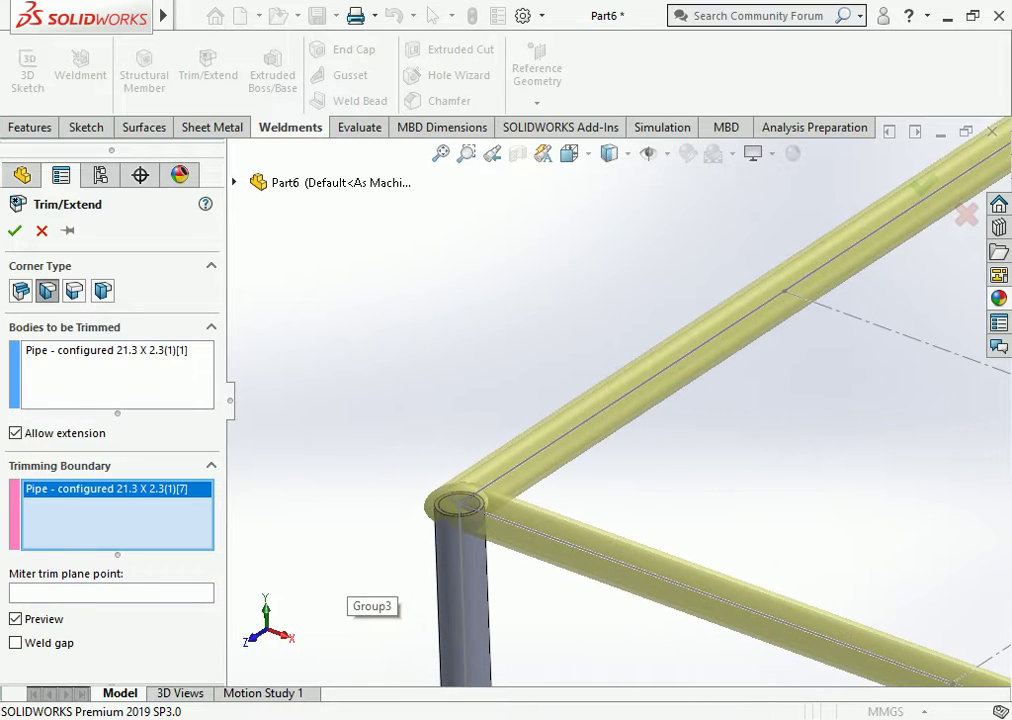
pyautogui.scroll(-1, 460, 500)
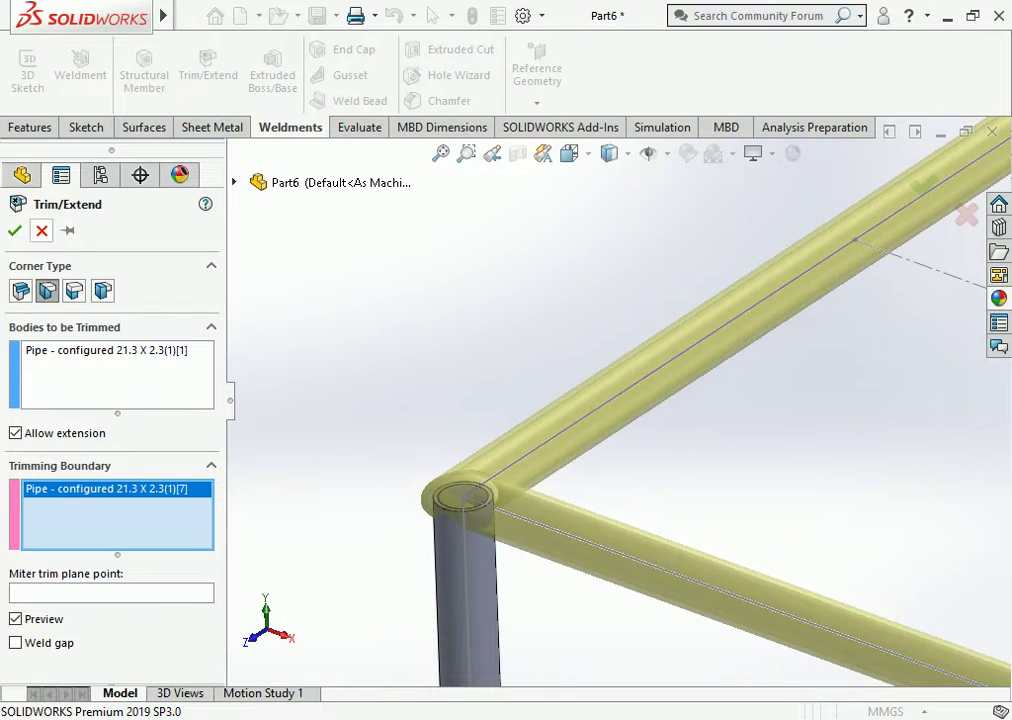
pyautogui.scroll(3, 605, 404)
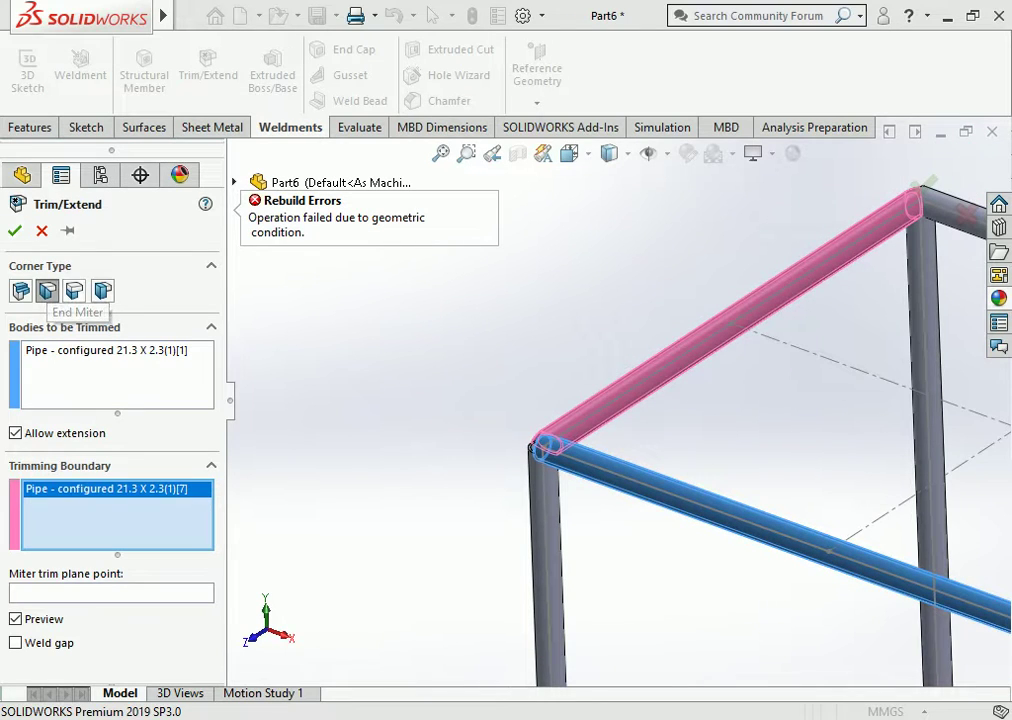
pyautogui.click(74, 290)
# Step: Select the top pipe as the body to trim, with the lower front pipe as the boundary
pyautogui.click(531, 447)
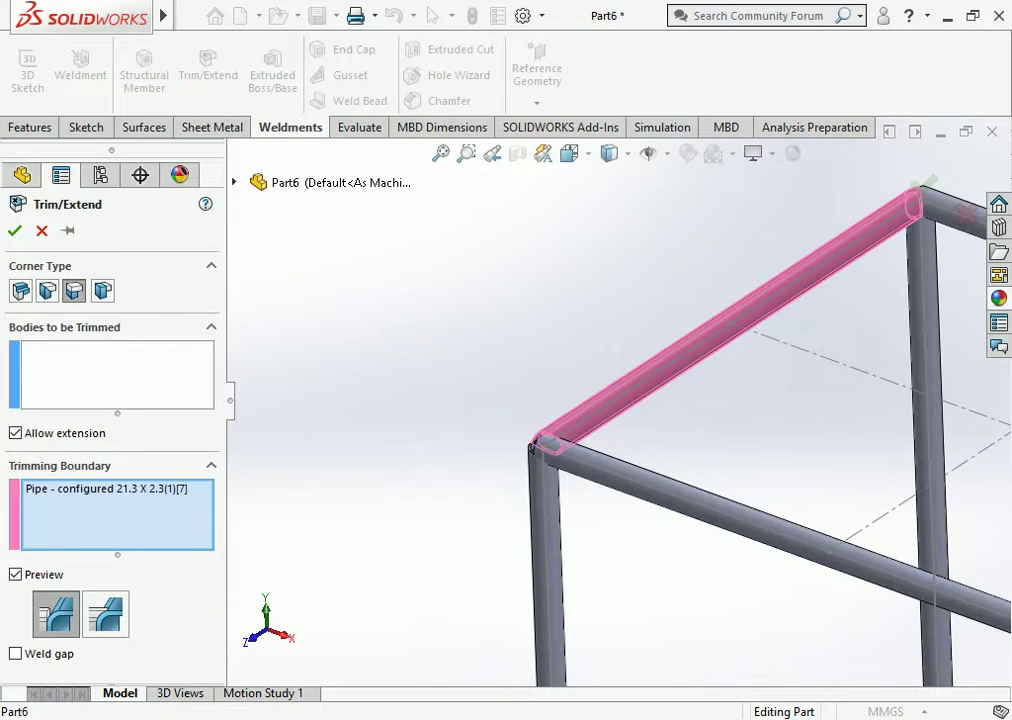
pyautogui.click(538, 450)
pyautogui.click(556, 430)
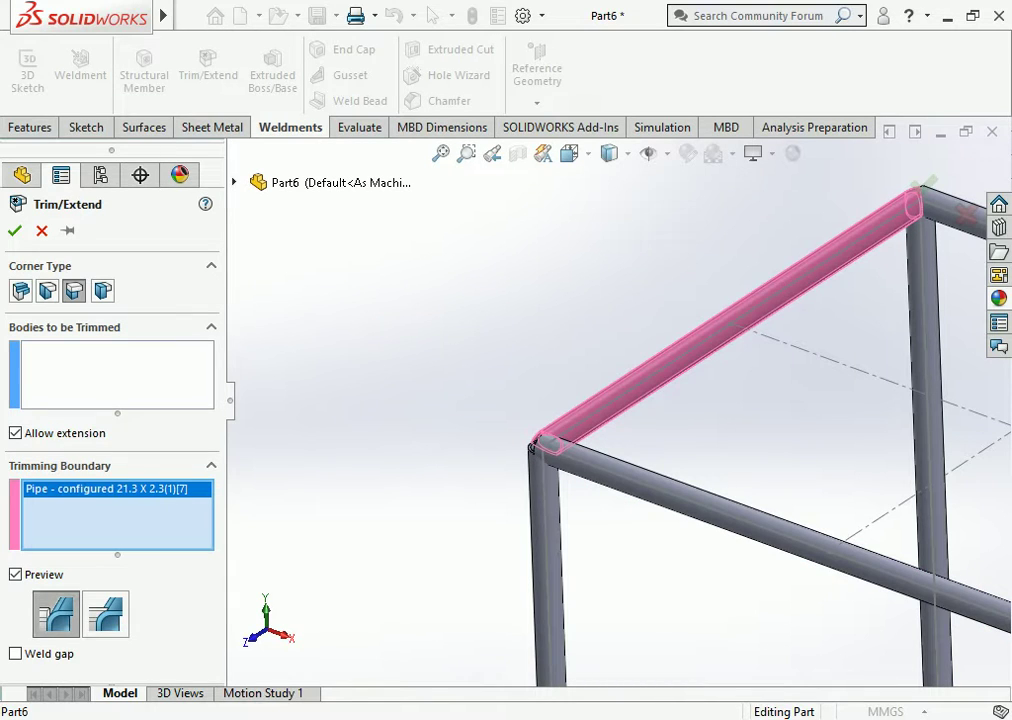
pyautogui.click(540, 450)
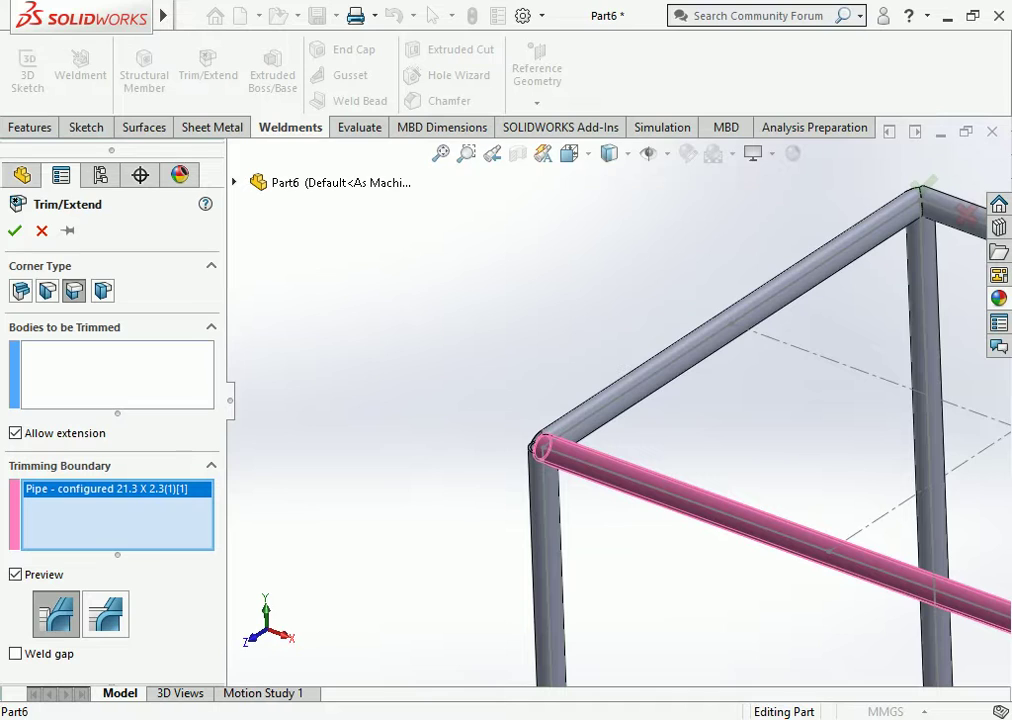
pyautogui.click(117, 375)
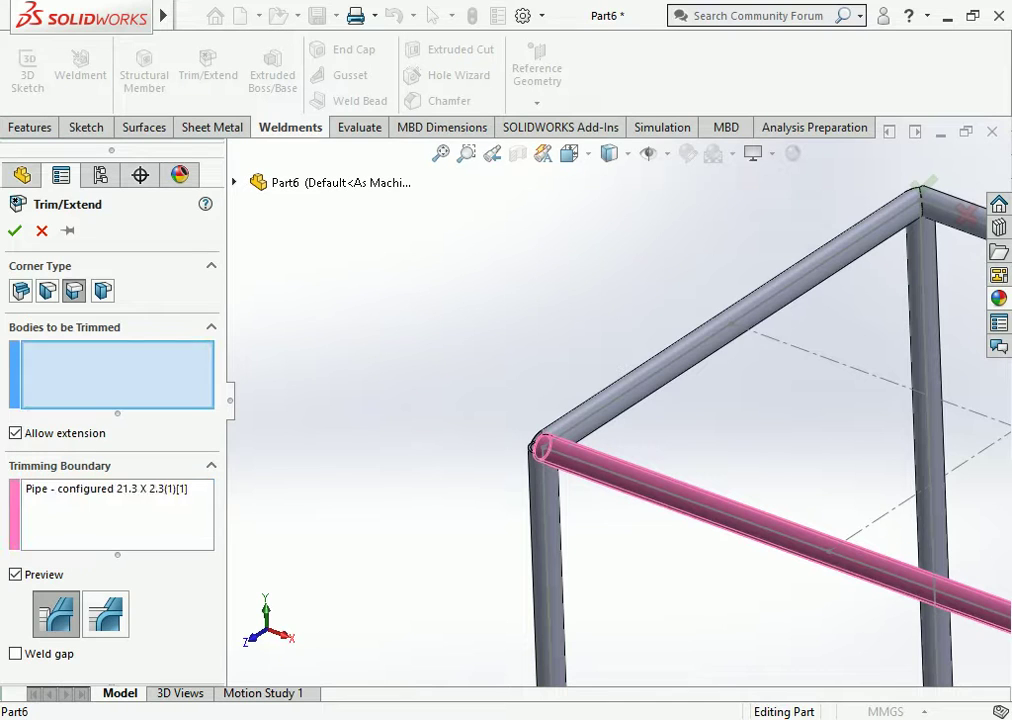
pyautogui.click(556, 430)
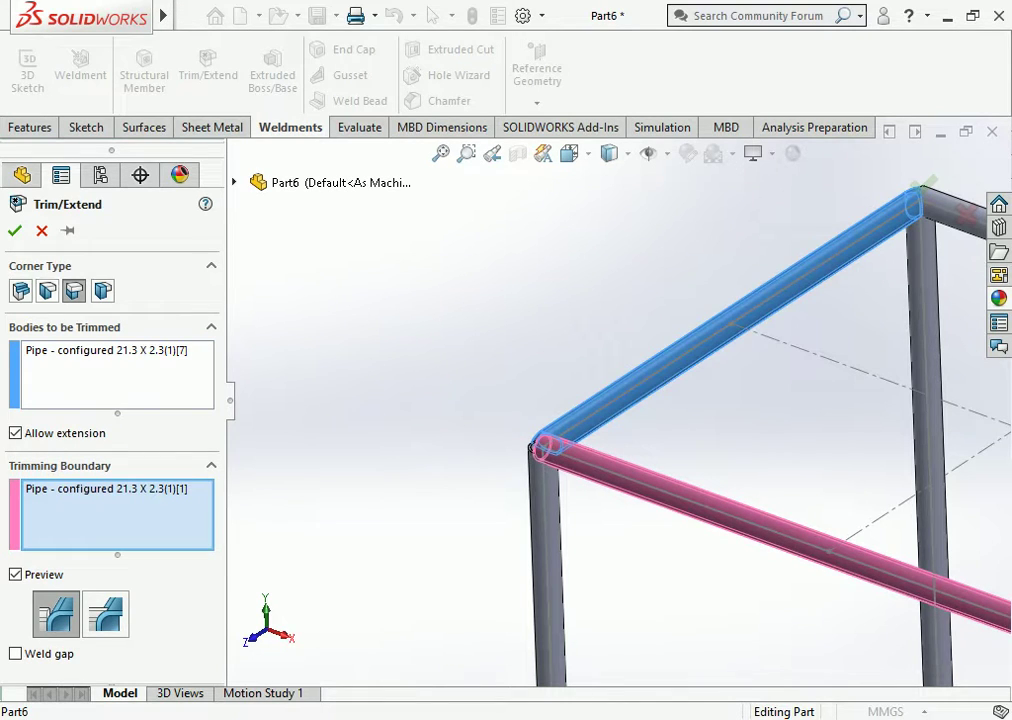
# Step: Apply the End Trim corner type with body trimming and confirm the corner trim
pyautogui.click(47, 290)
pyautogui.click(102, 290)
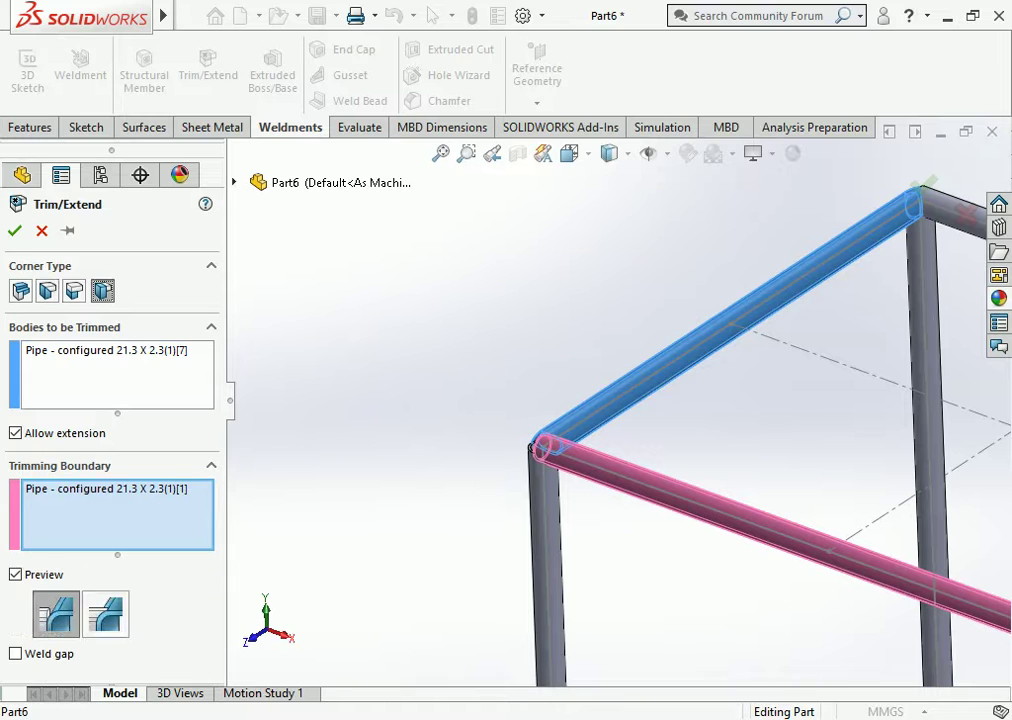
pyautogui.click(105, 613)
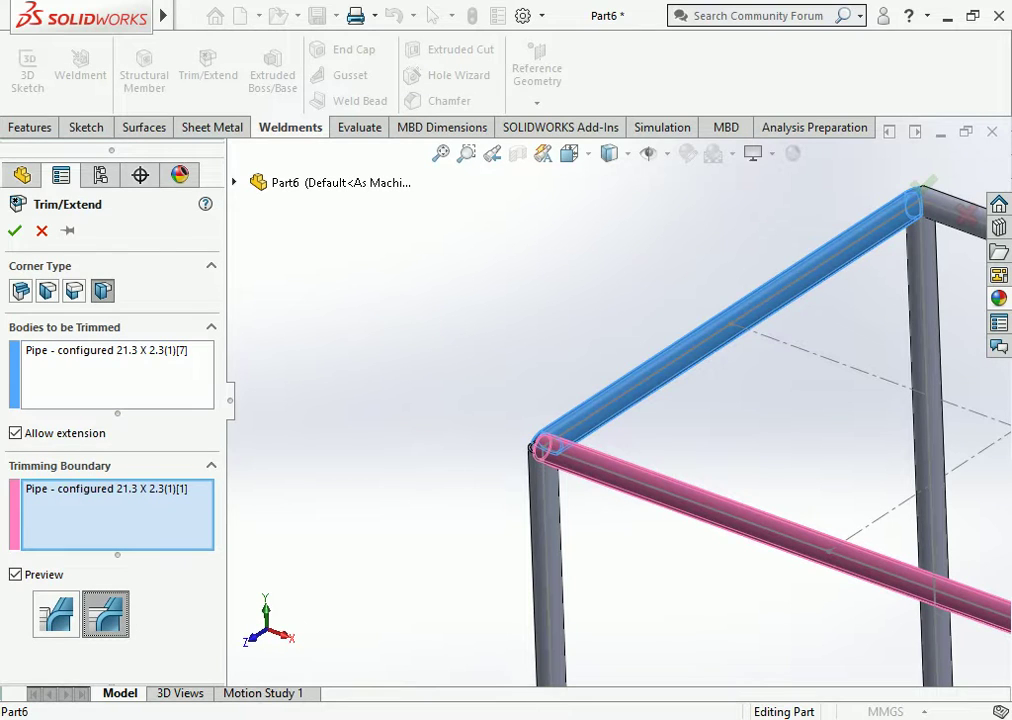
pyautogui.click(14, 230)
pyautogui.scroll(5, 617, 398)
pyautogui.scroll(5, 617, 398)
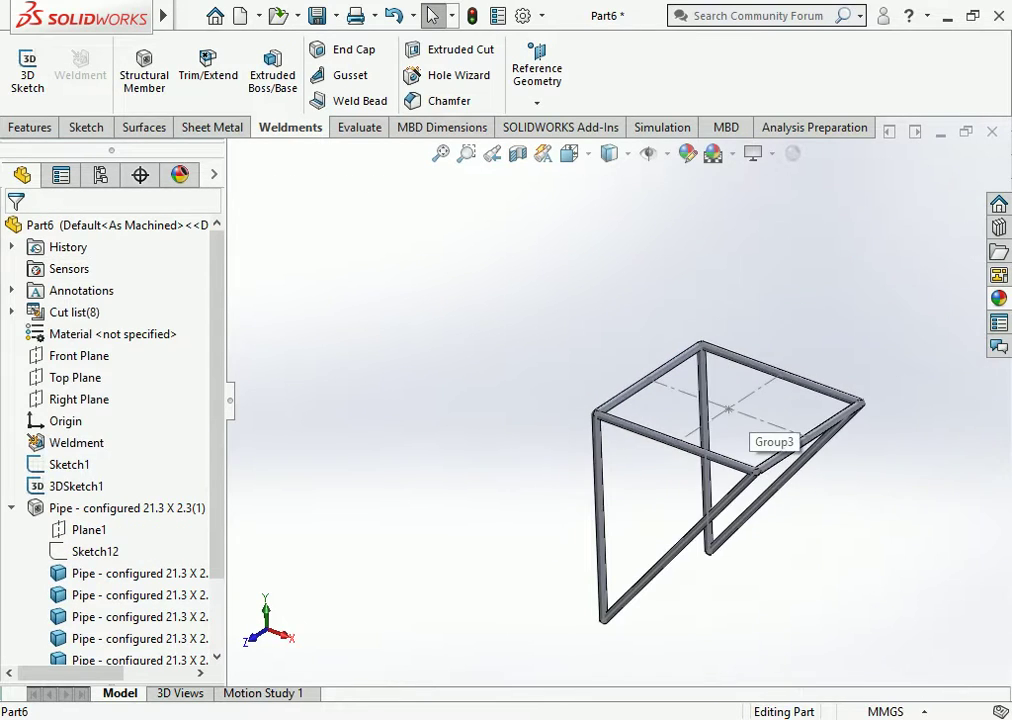
pyautogui.scroll(-3, 793, 415)
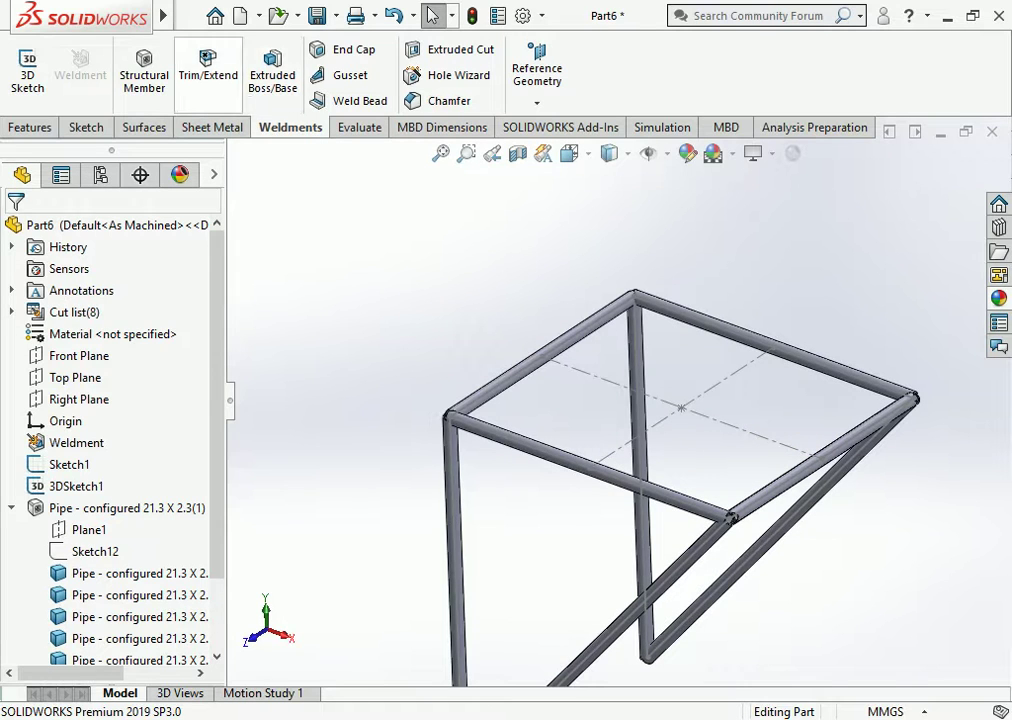
# Step: Trim the upper pipe against the lower pipe at the next corner
pyautogui.click(208, 70)
pyautogui.scroll(-3, 479, 441)
pyautogui.scroll(-3, 451, 382)
pyautogui.click(544, 308)
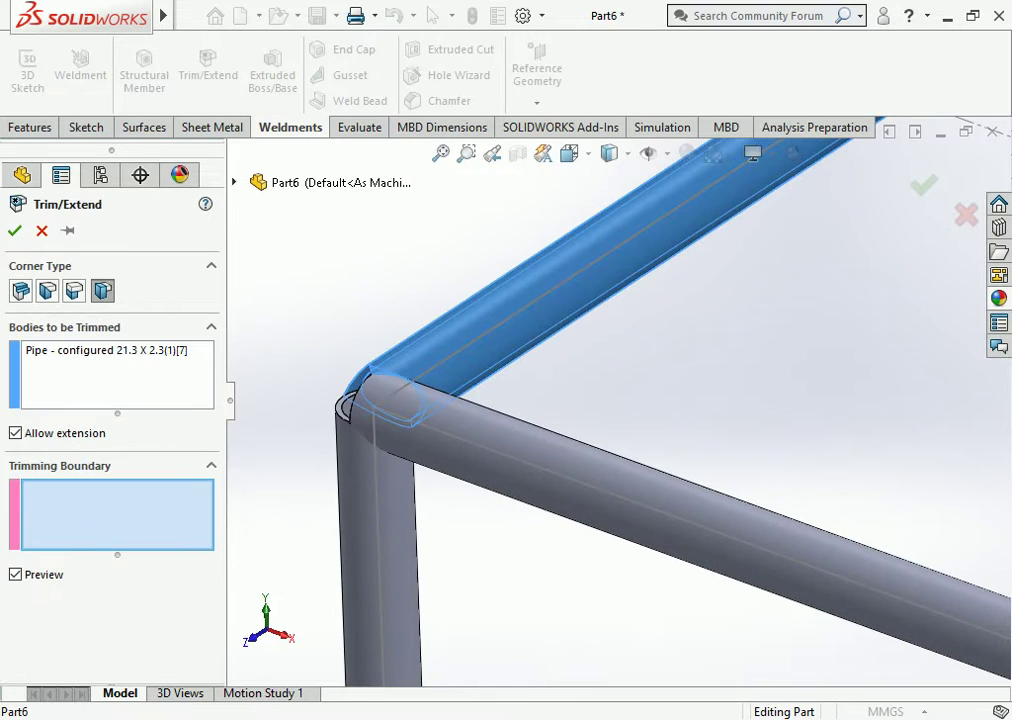
pyautogui.click(600, 505)
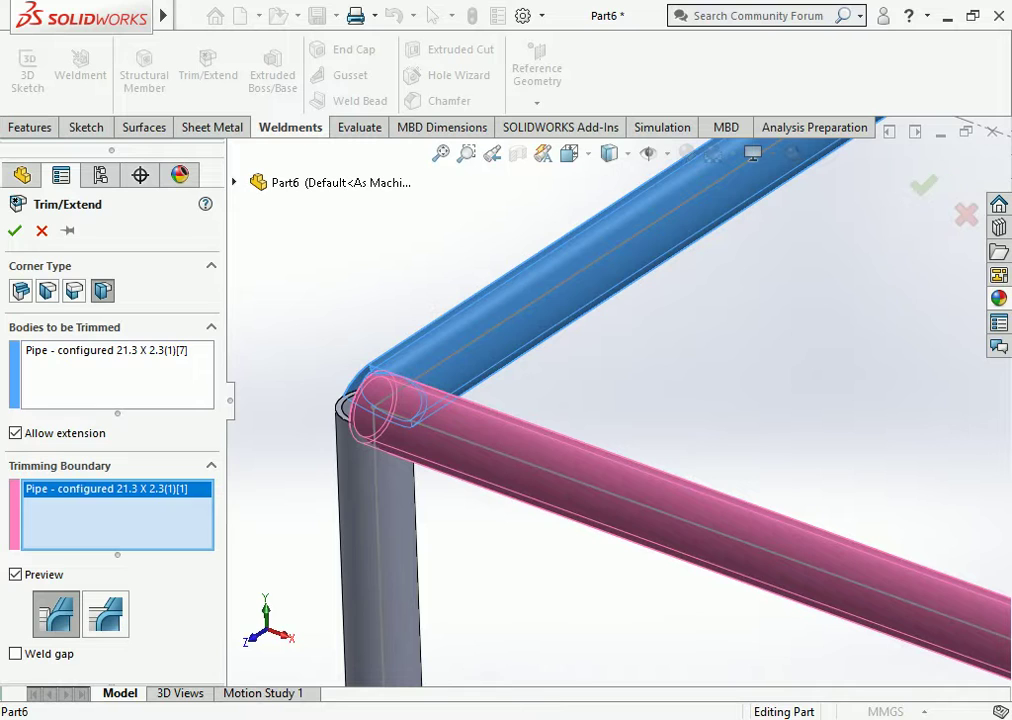
pyautogui.press('Return')
pyautogui.scroll(3, 560, 430)
pyautogui.scroll(2, 560, 430)
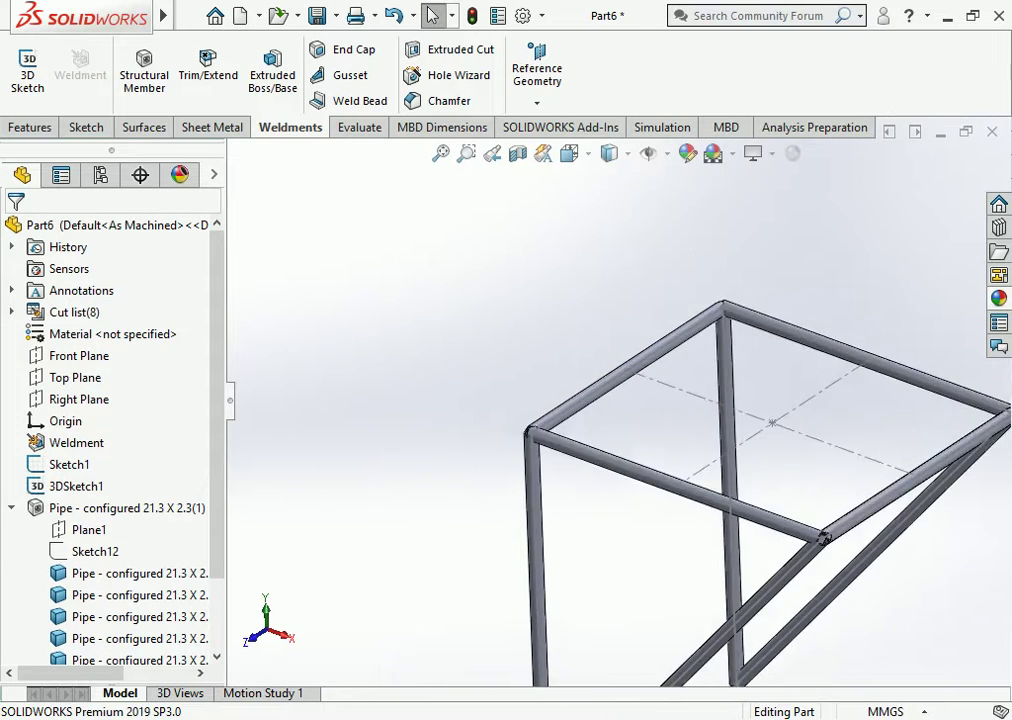
pyautogui.scroll(-4, 802, 252)
# Step: Trim the slanted pipe against its adjoining pipe at the following corner
pyautogui.click(208, 65)
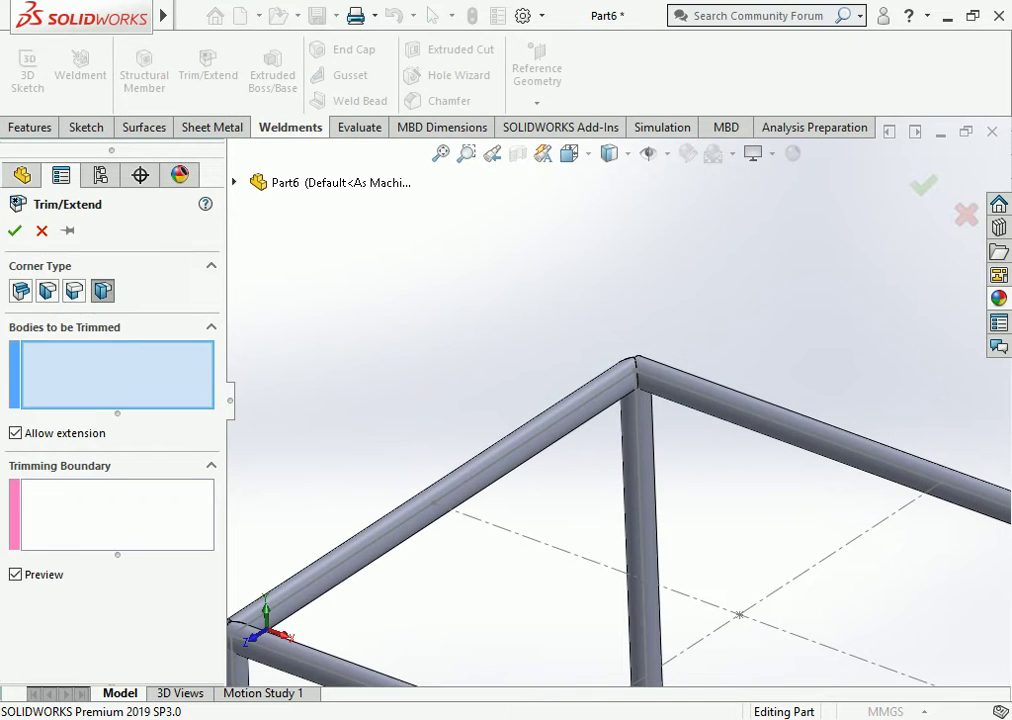
pyautogui.click(430, 495)
pyautogui.click(820, 440)
pyautogui.scroll(-1, 625, 360)
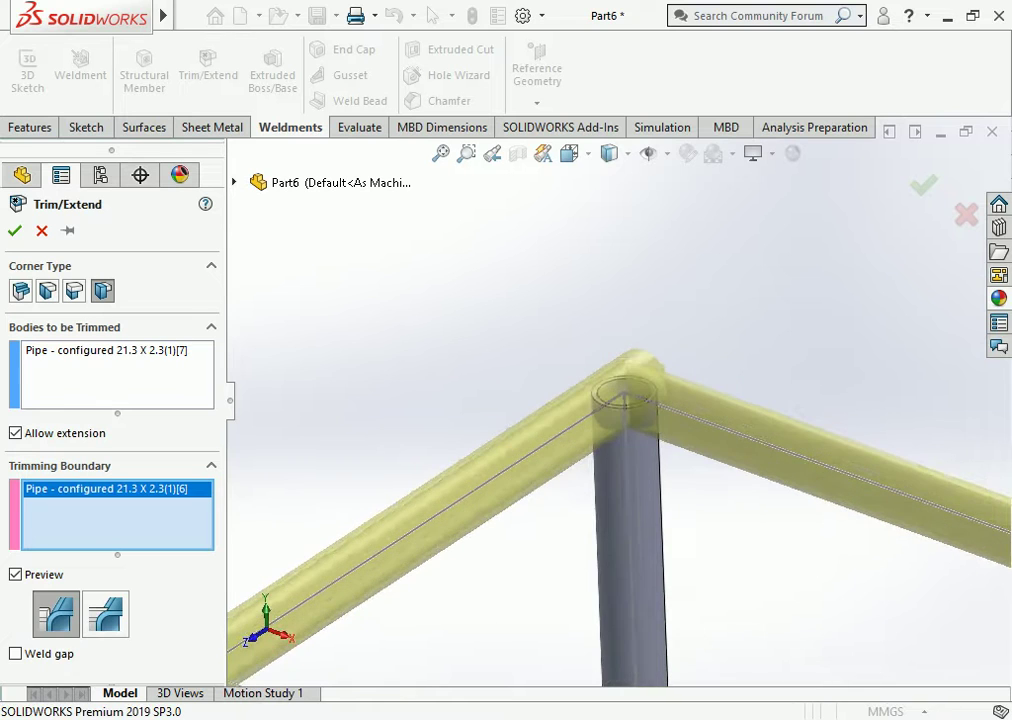
pyautogui.scroll(-2, 625, 360)
pyautogui.scroll(-2, 625, 360)
pyautogui.scroll(2, 607, 404)
pyautogui.scroll(2, 607, 404)
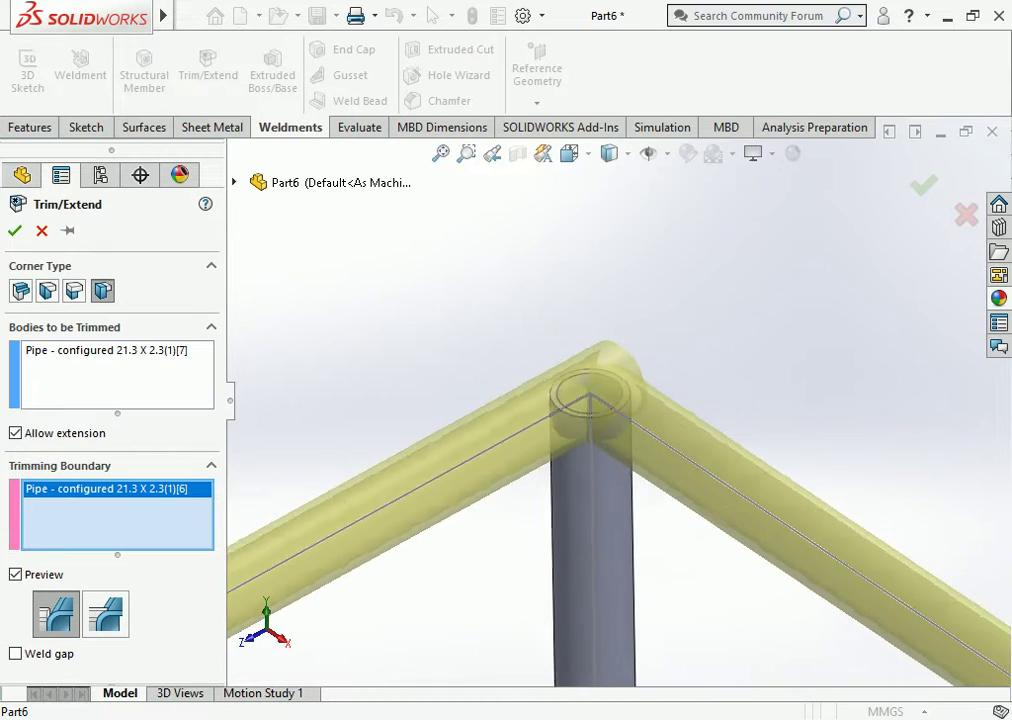
pyautogui.scroll(2, 607, 404)
pyautogui.scroll(2, 607, 404)
pyautogui.scroll(2, 607, 404)
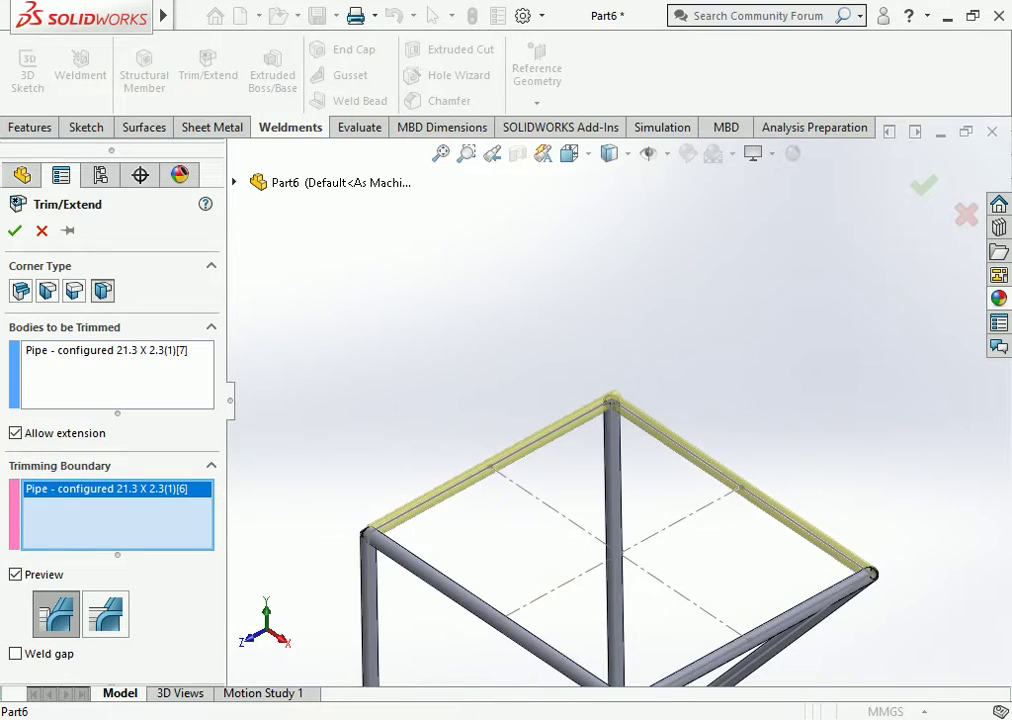
pyautogui.press('Return')
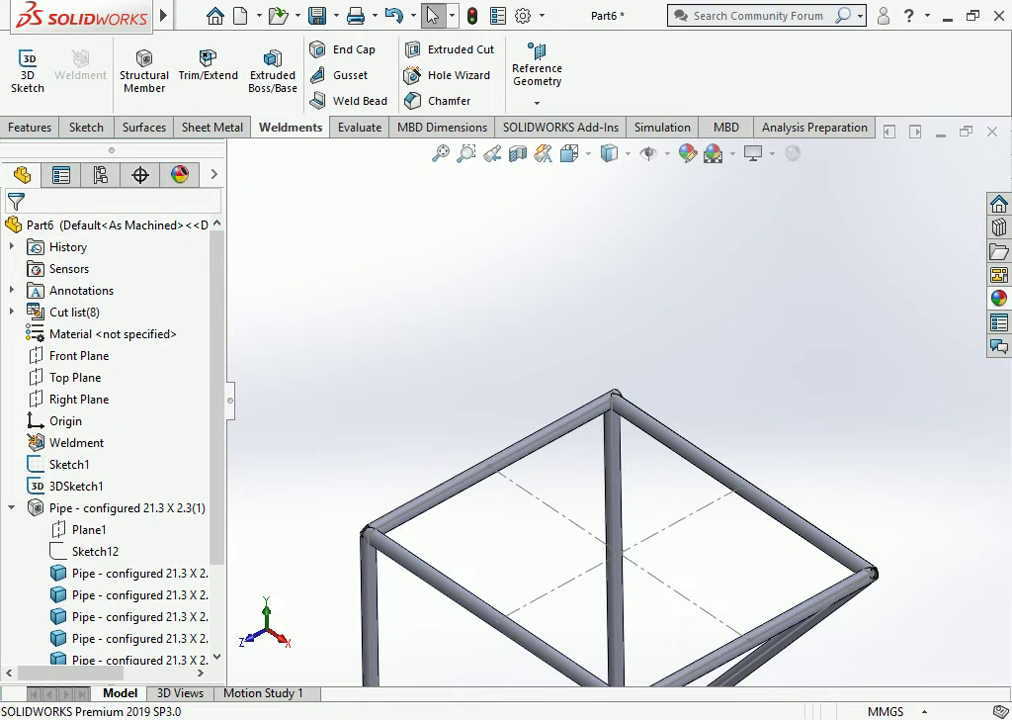
pyautogui.scroll(-2, 380, 505)
# Step: Trim the top pipe against its adjoining pipe at the last corner
pyautogui.press('Return')
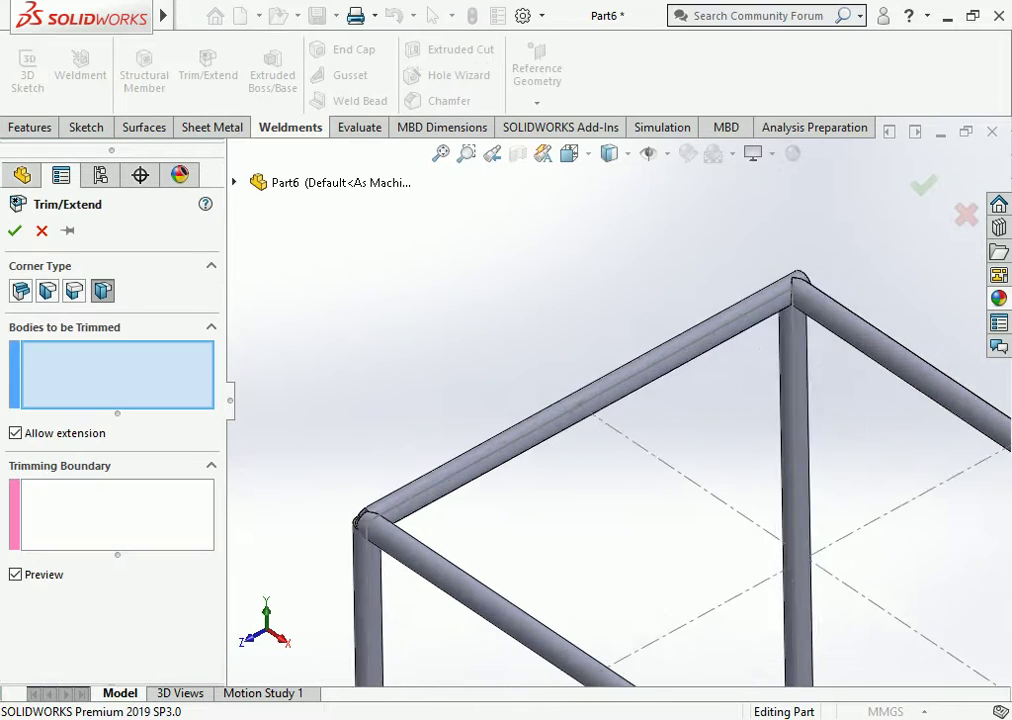
pyautogui.scroll(-3, 410, 545)
pyautogui.click(520, 300)
pyautogui.click(440, 500)
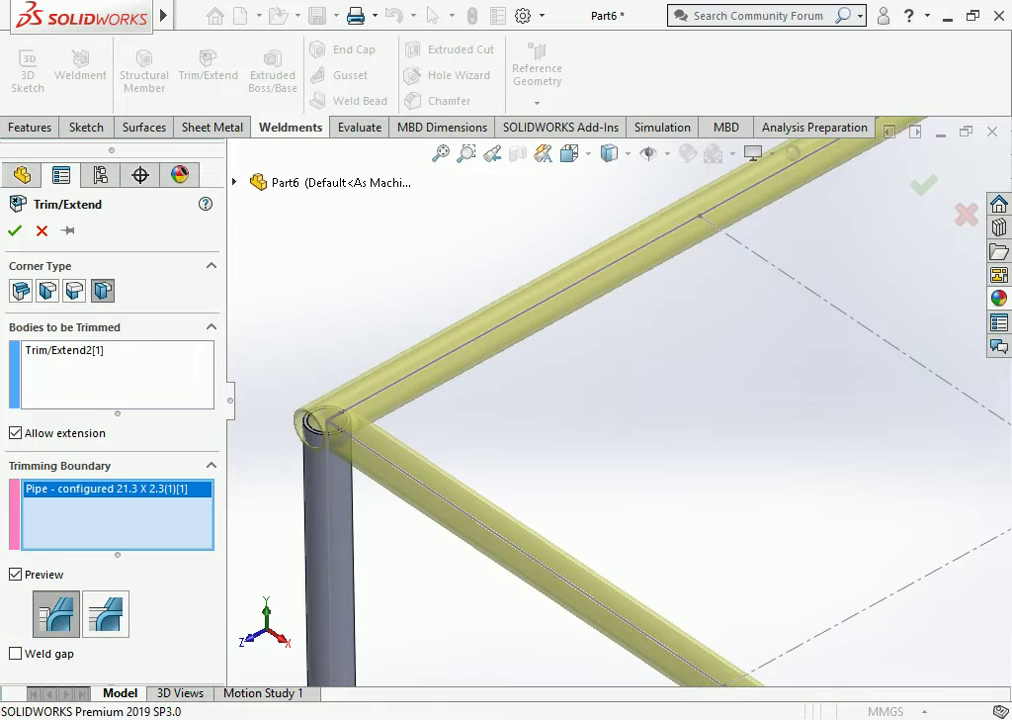
pyautogui.press('Return')
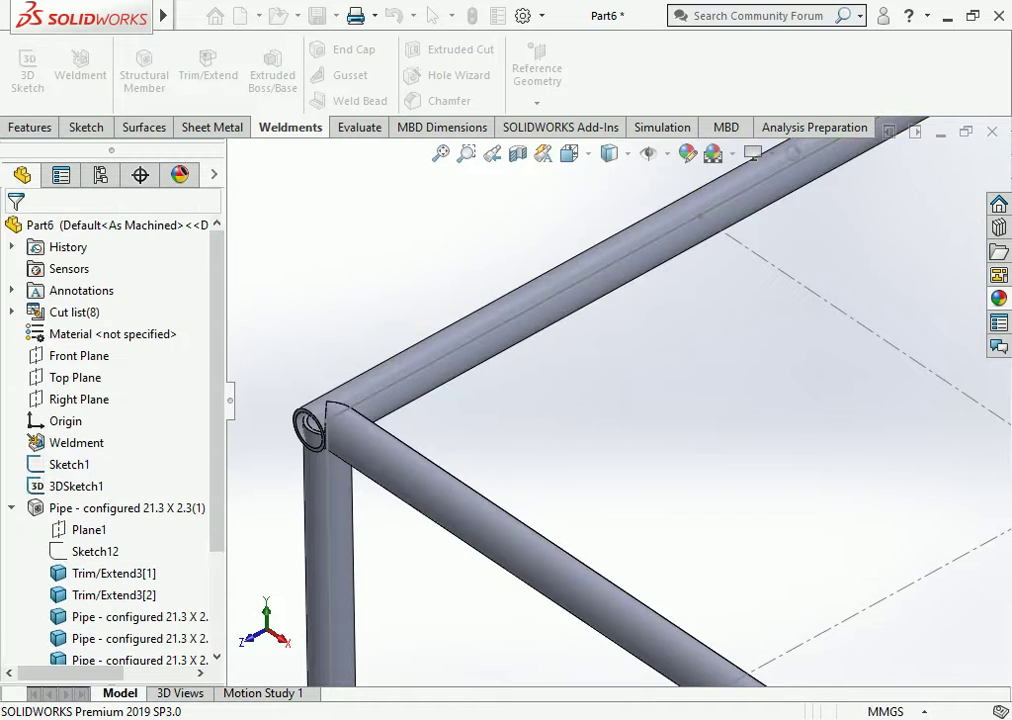
pyautogui.scroll(3, 500, 500)
pyautogui.scroll(2, 500, 500)
pyautogui.scroll(-2, 640, 520)
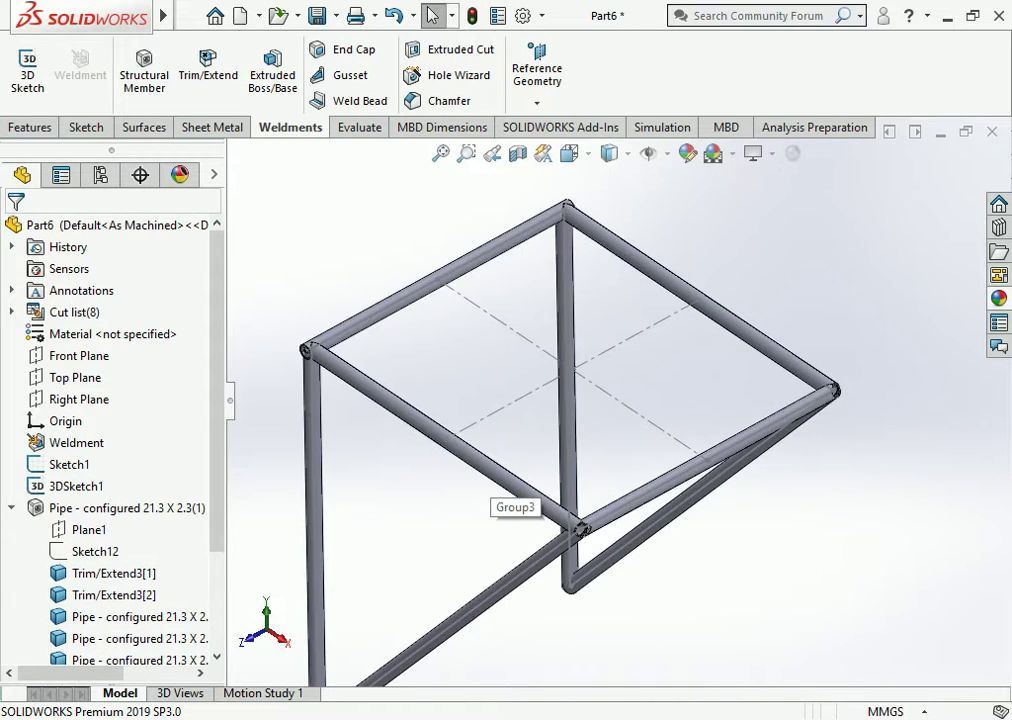
pyautogui.scroll(-3, 640, 520)
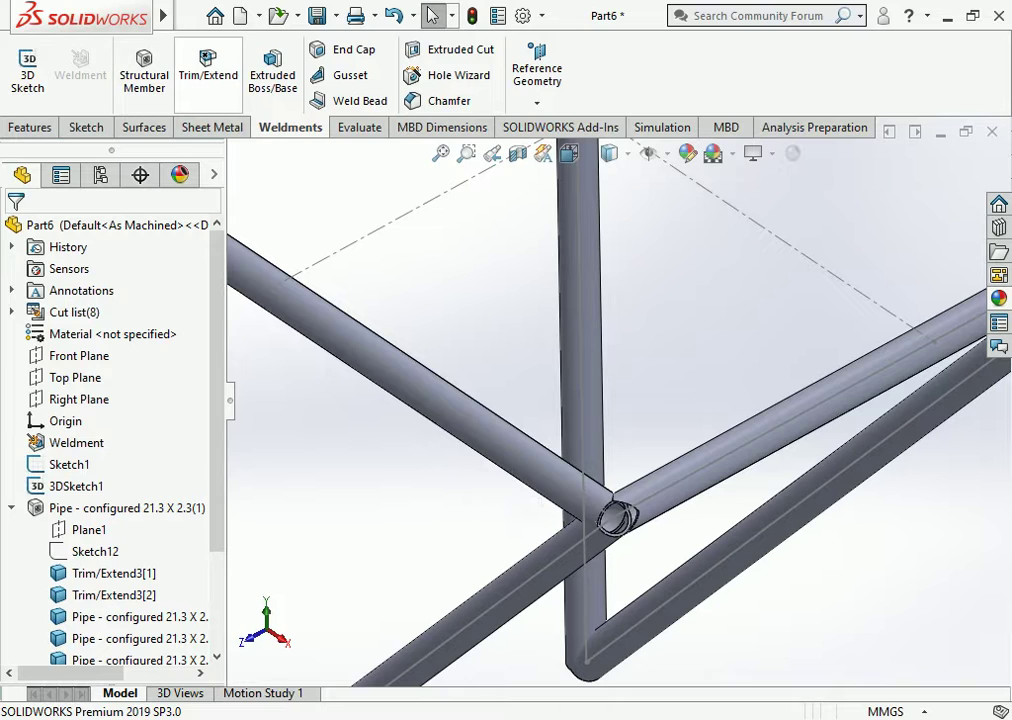
pyautogui.click(208, 68)
pyautogui.click(560, 498)
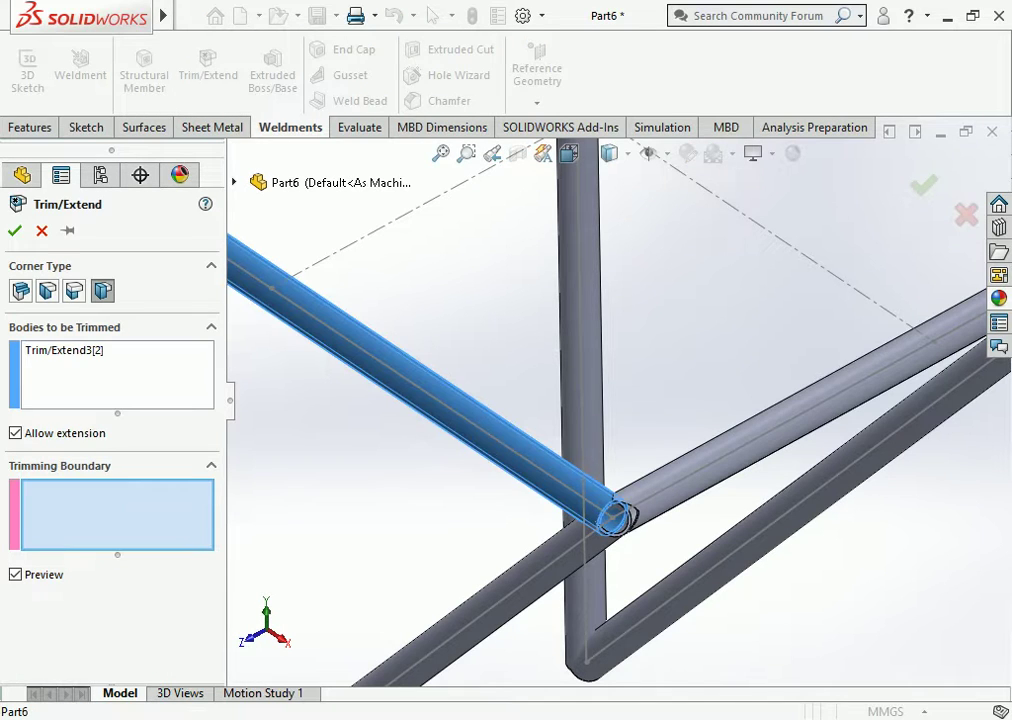
pyautogui.click(800, 410)
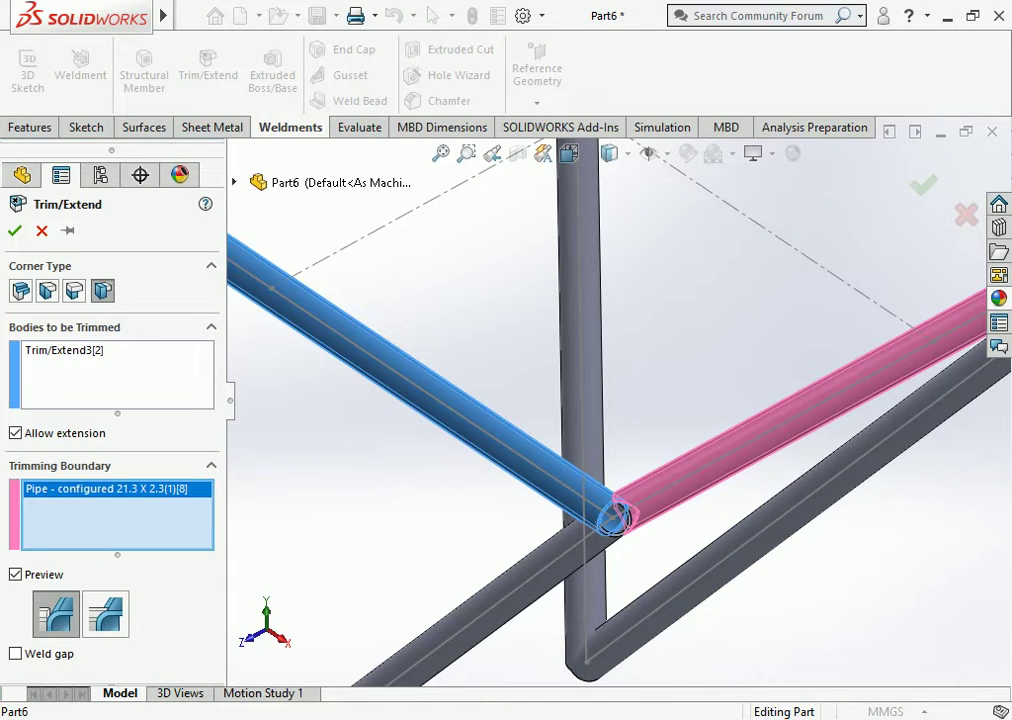
pyautogui.click(105, 613)
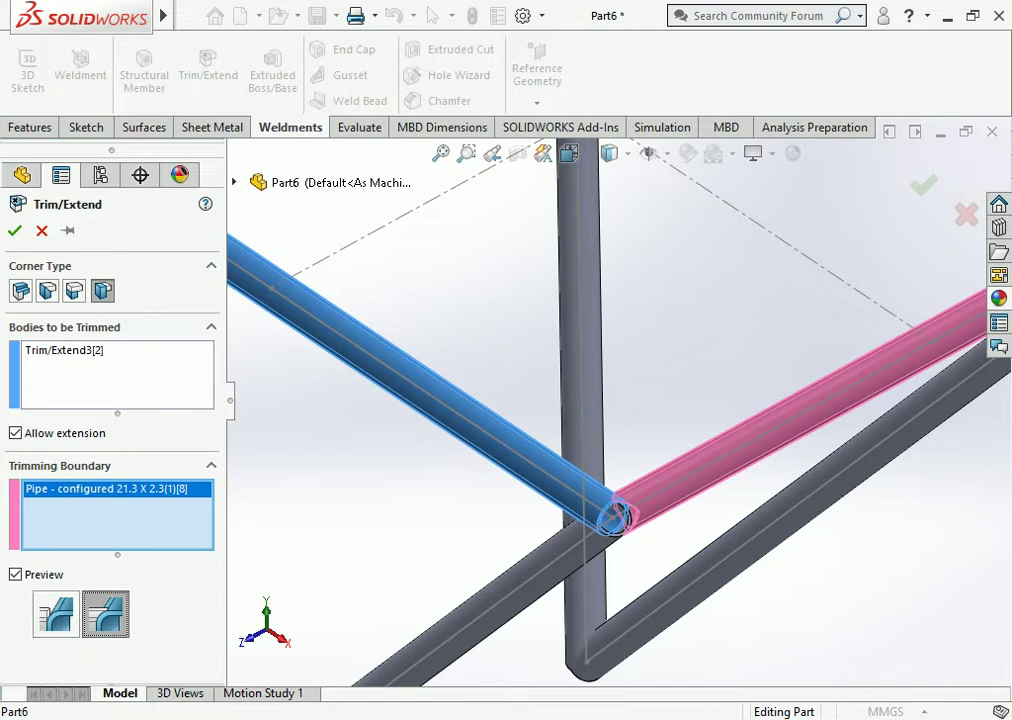
pyautogui.scroll(-5, 620, 525)
pyautogui.moveTo(620, 525); pyautogui.dragTo(700, 480, button='middle')
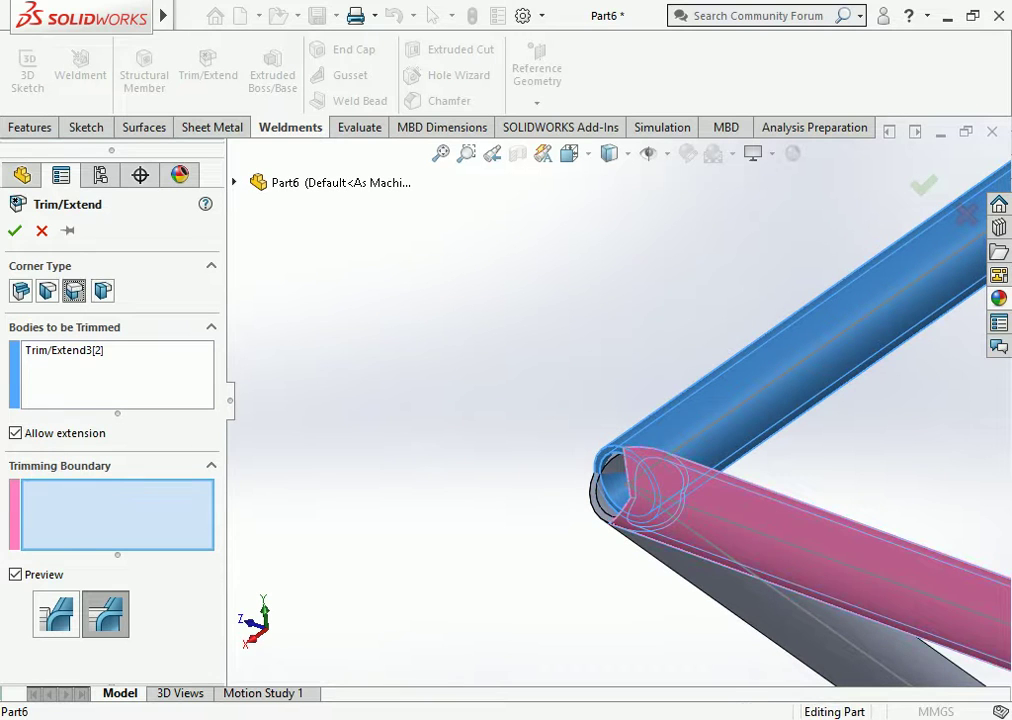
pyautogui.click(800, 330)
pyautogui.hotkey('ctrl', '7')
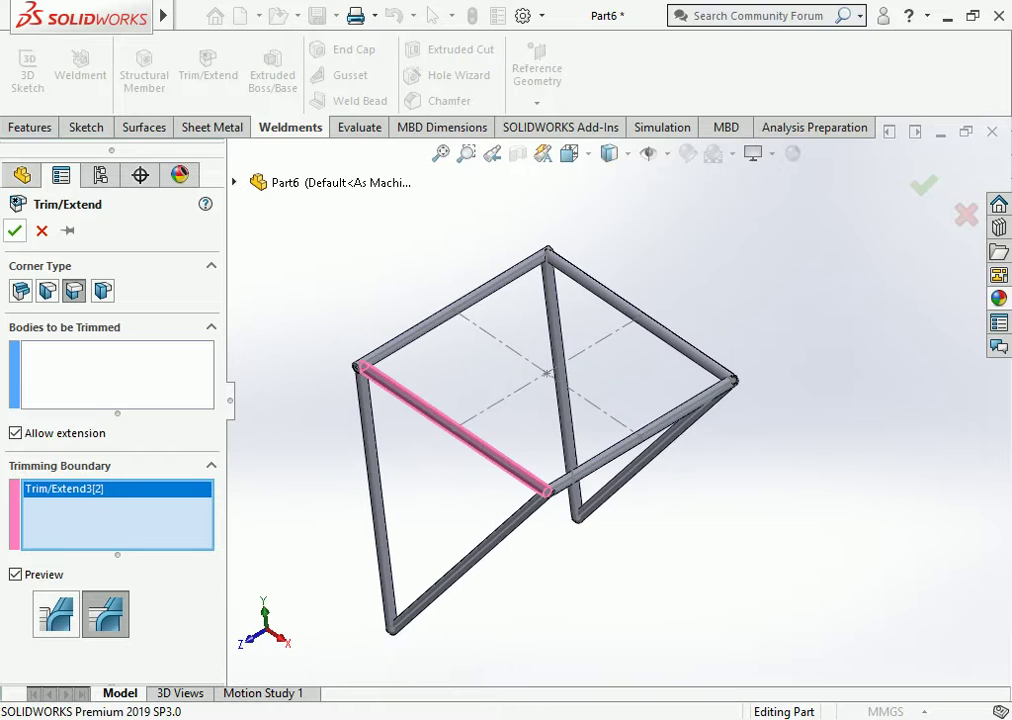
pyautogui.press('Return')
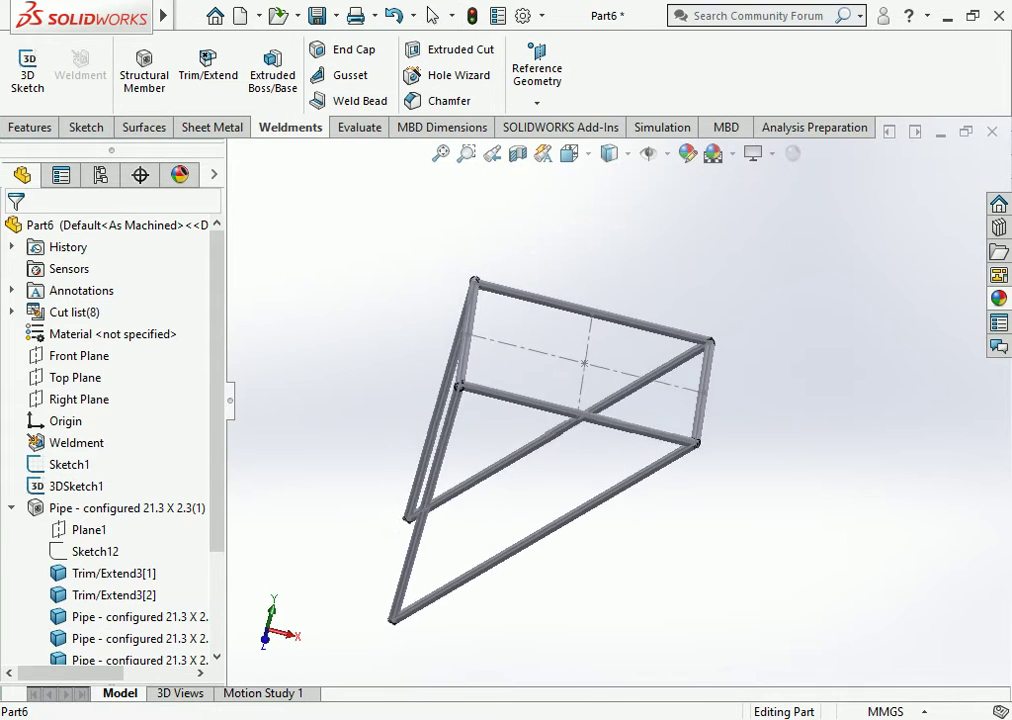
# Step: Check the frame in Front and Top views, then collapse Pipe to show Trim/Extend2 and Trim/Extend3
pyautogui.scroll(-10, 450, 480)
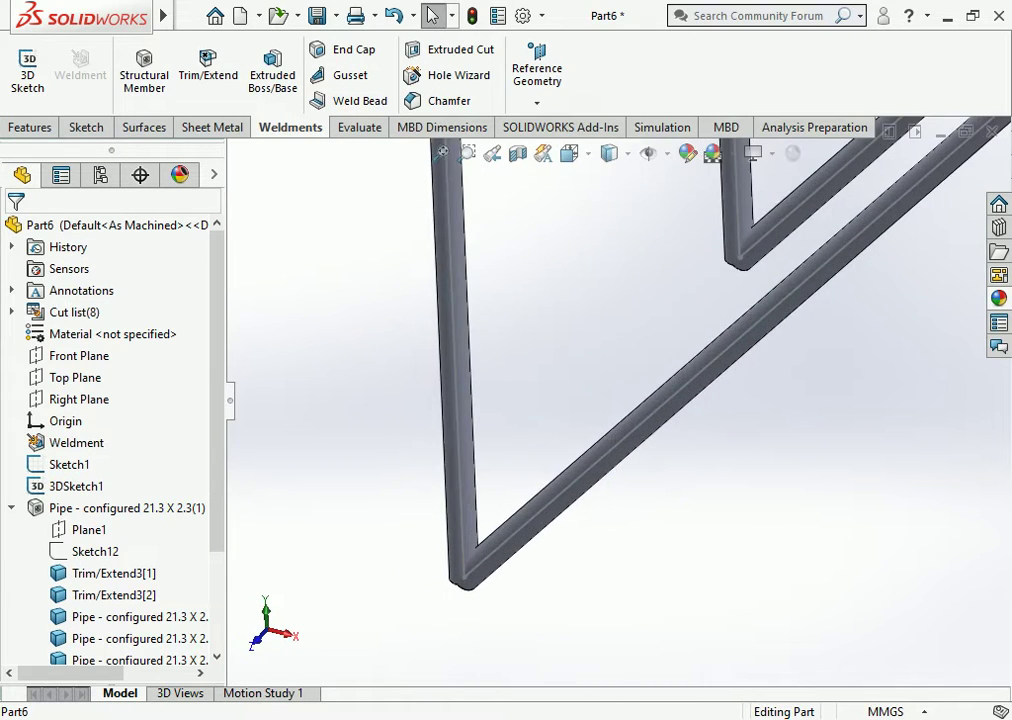
pyautogui.scroll(5, 620, 410)
pyautogui.scroll(3, 620, 410)
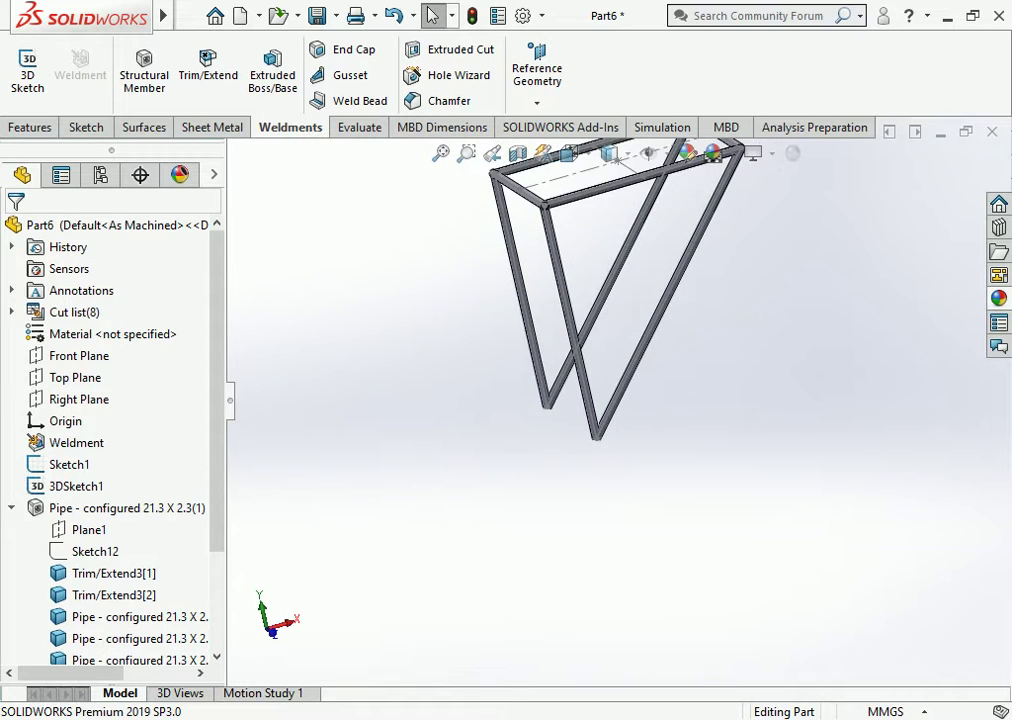
pyautogui.moveTo(620, 300); pyautogui.dragTo(630, 340, button='middle')
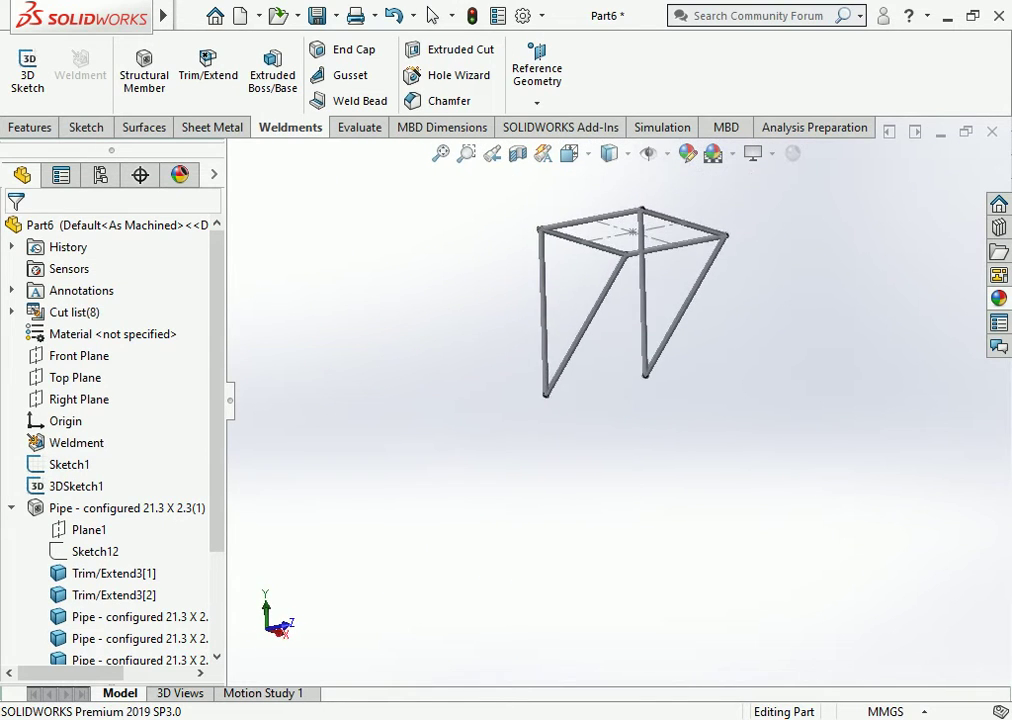
pyautogui.click(569, 153)
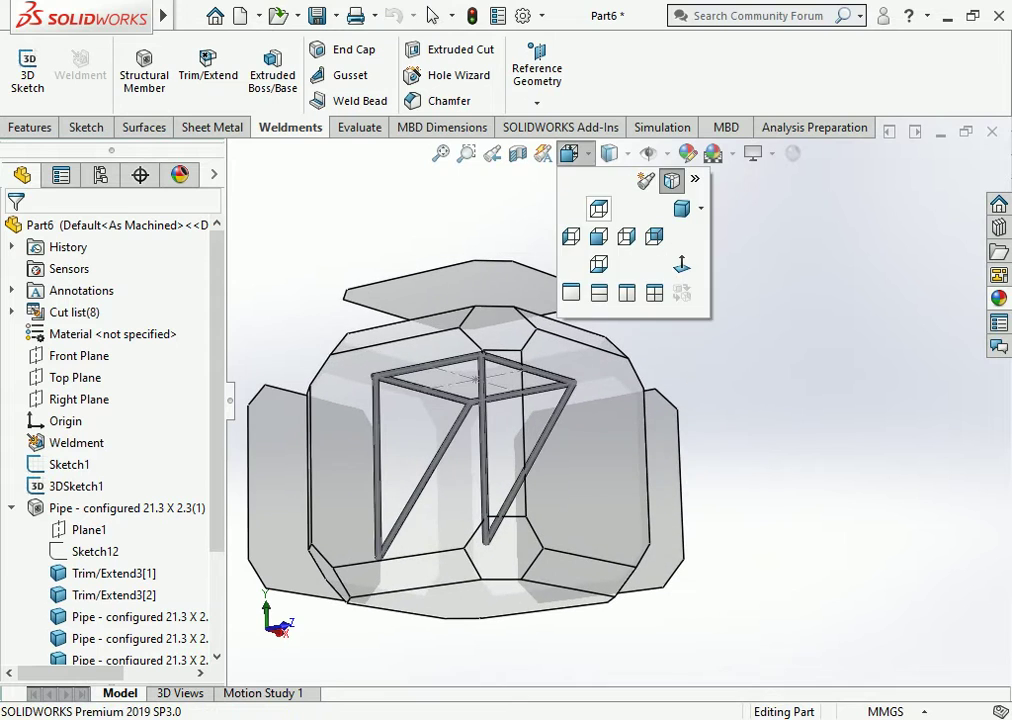
pyautogui.click(594, 208)
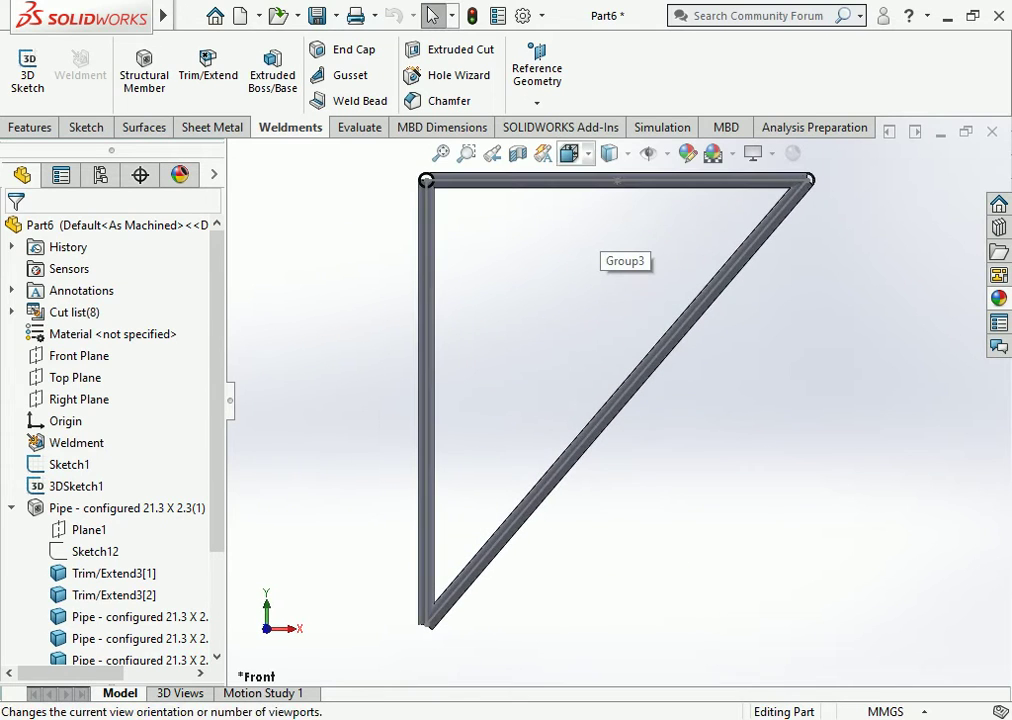
pyautogui.click(569, 153)
pyautogui.click(598, 208)
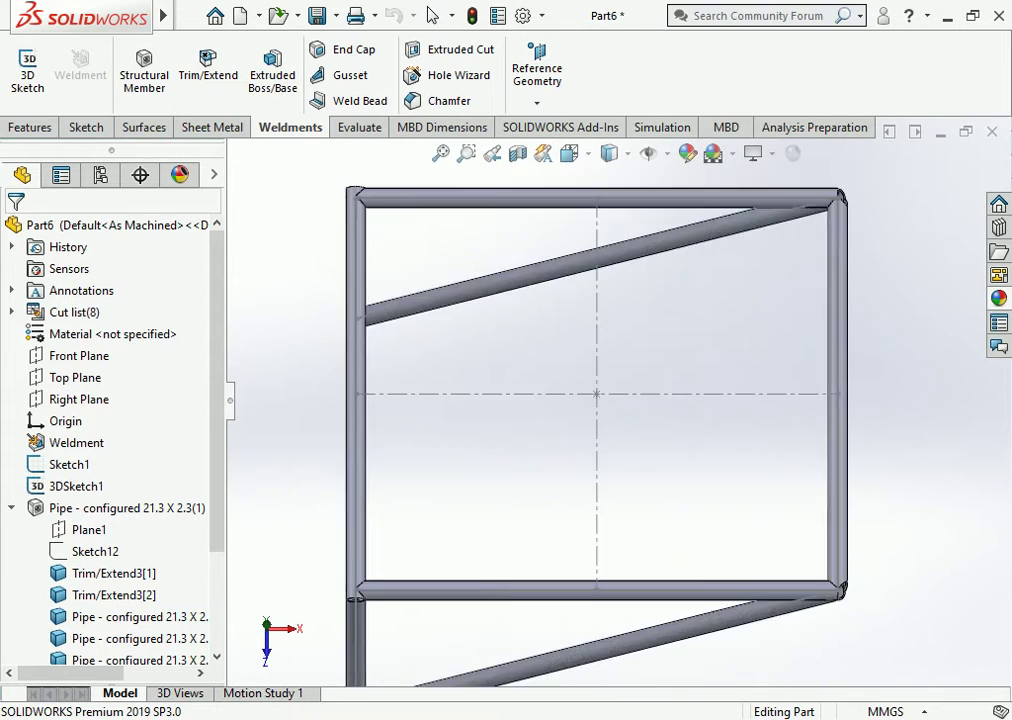
pyautogui.moveTo(617, 400)
pyautogui.mouseDown(button='middle')
pyautogui.moveTo(598, 392)
pyautogui.moveTo(640, 405)
pyautogui.mouseUp(button='middle')
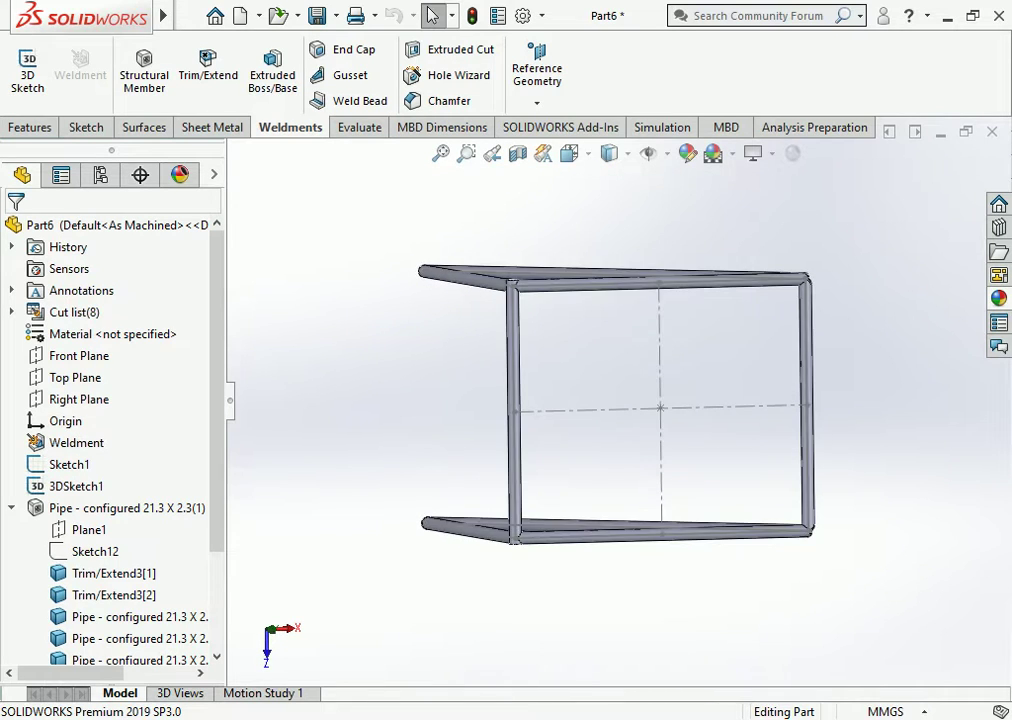
pyautogui.click(11, 508)
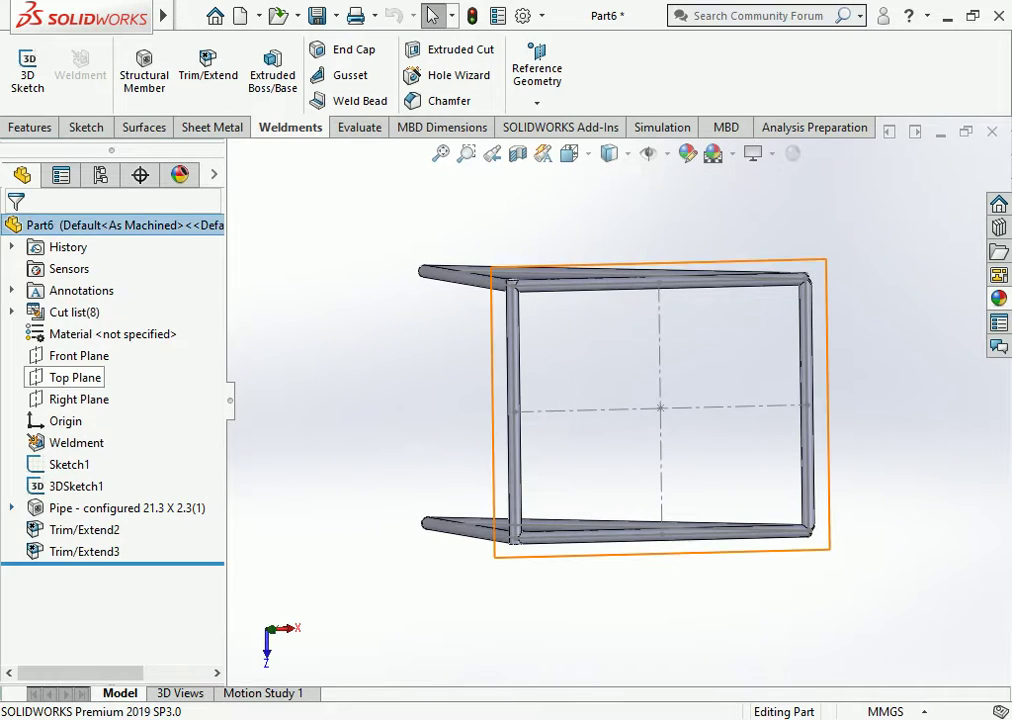
# Step: Create Plane2 offset 350 mm from the Top Plane, flipped below the frame
pyautogui.click(75, 377)
pyautogui.moveTo(640, 405)
pyautogui.mouseDown(button='middle')
pyautogui.moveTo(600, 380)
pyautogui.moveTo(620, 400)
pyautogui.mouseUp(button='middle')
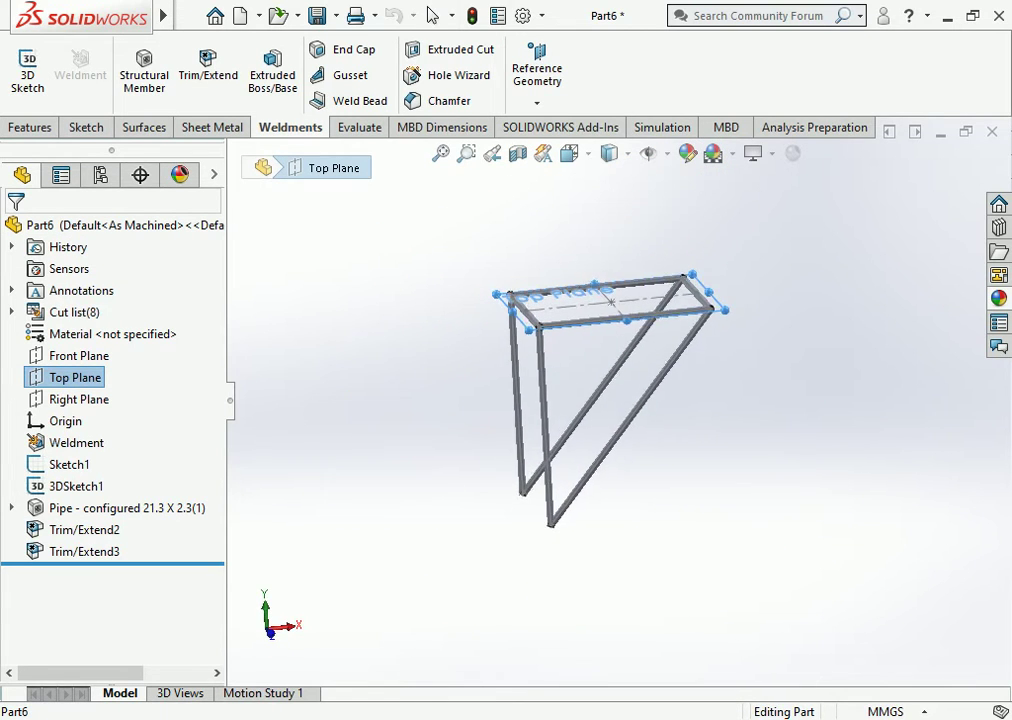
pyautogui.click(537, 103)
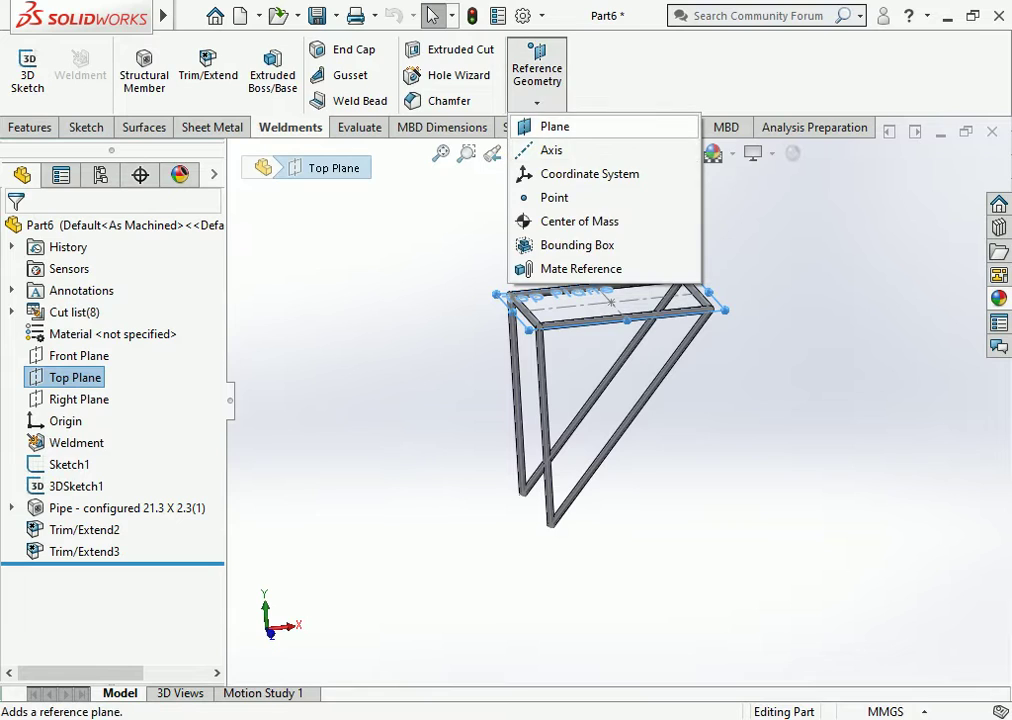
pyautogui.click(535, 125)
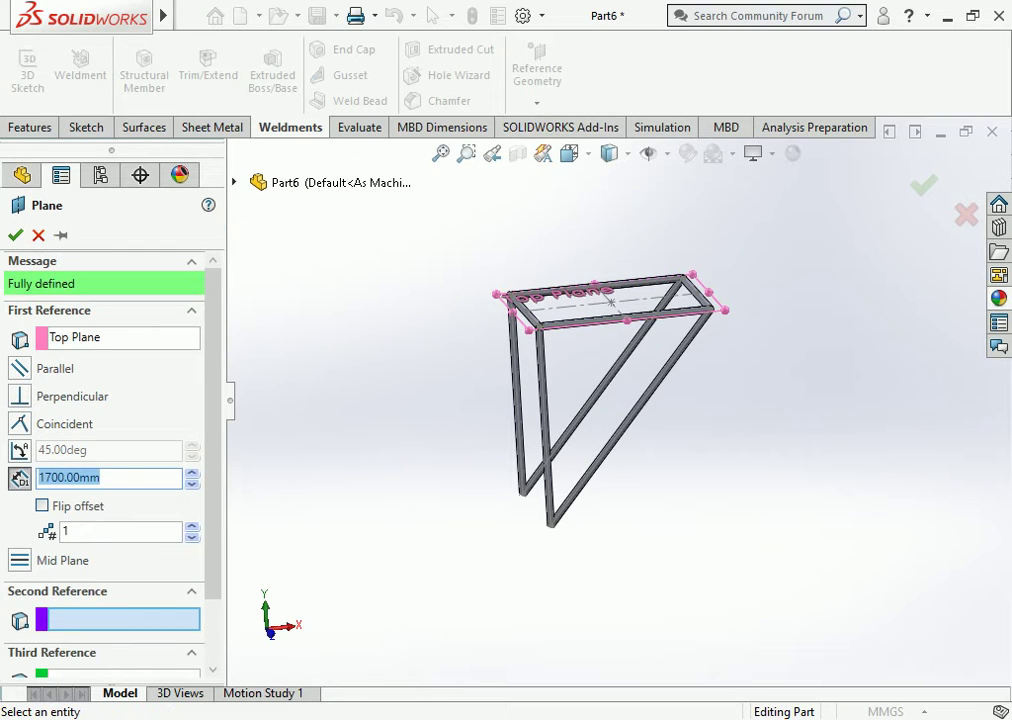
pyautogui.write('35')
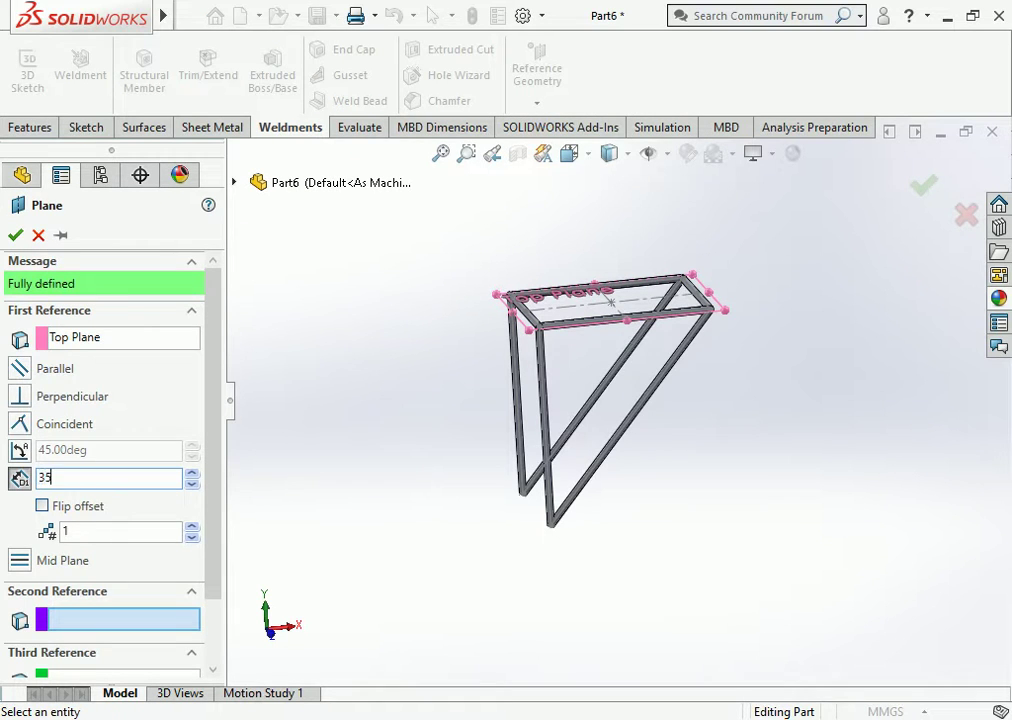
pyautogui.write('0')
pyautogui.press('Return')
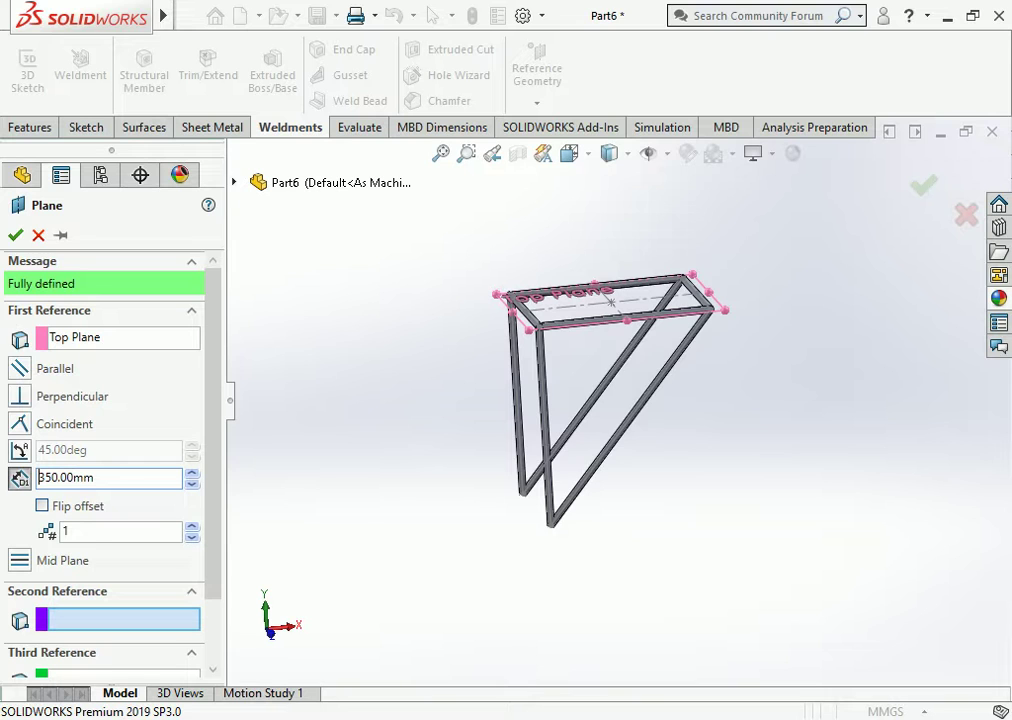
pyautogui.click(42, 506)
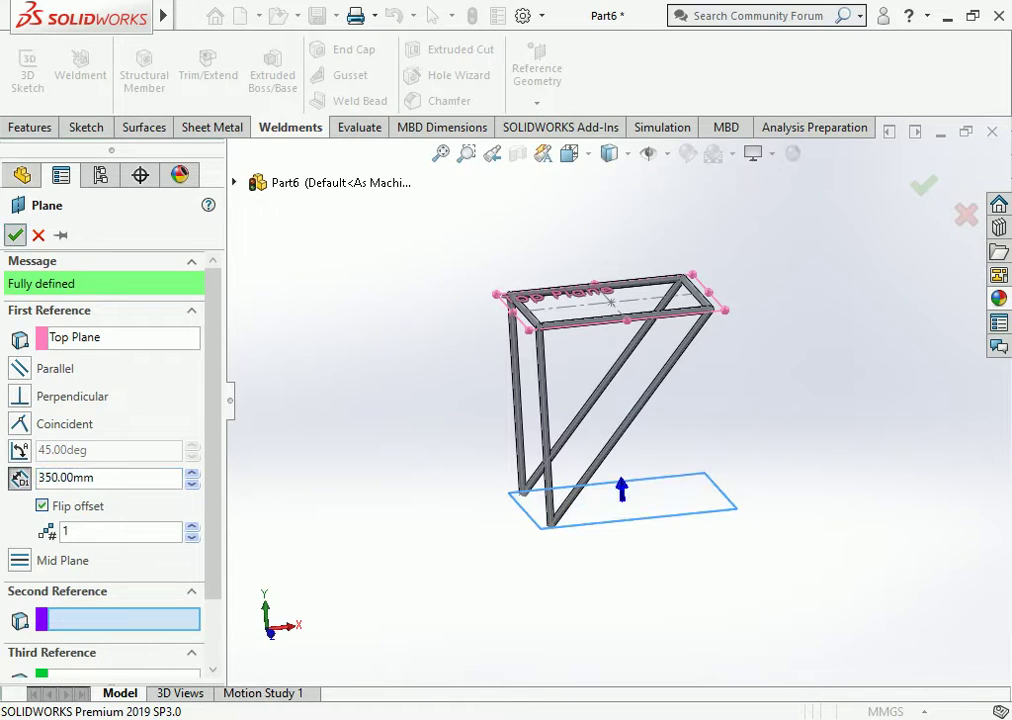
pyautogui.press('Return')
pyautogui.rightClick(637, 468)
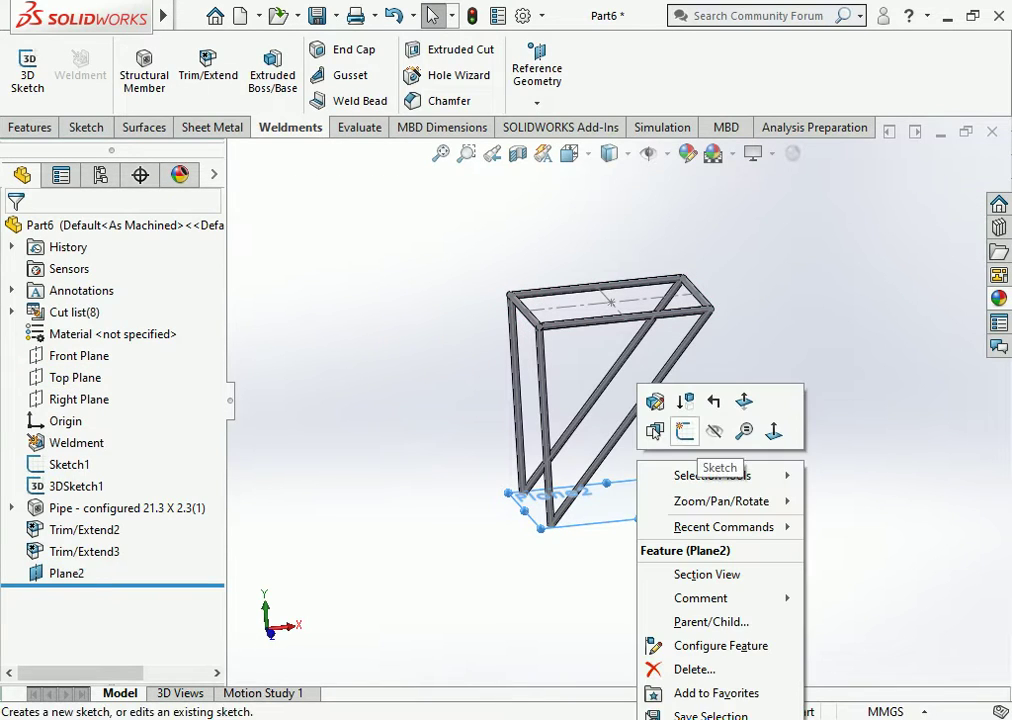
# Step: Sketch a center rectangle on Plane2, centred on the bottom end of a pipe leg
pyautogui.click(685, 431)
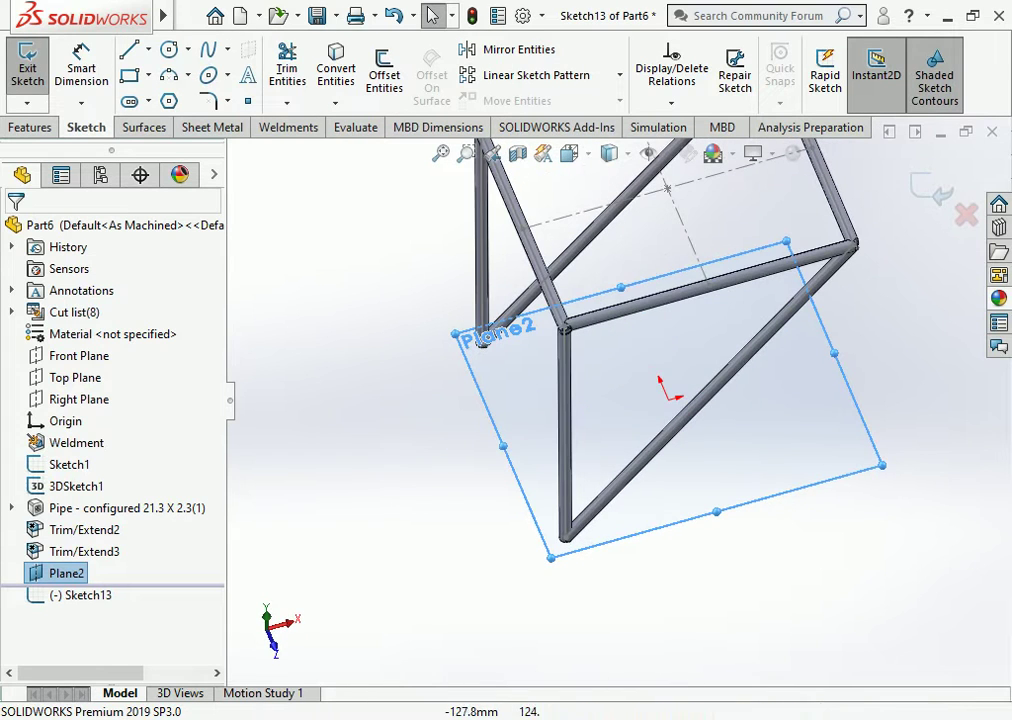
pyautogui.click(129, 75)
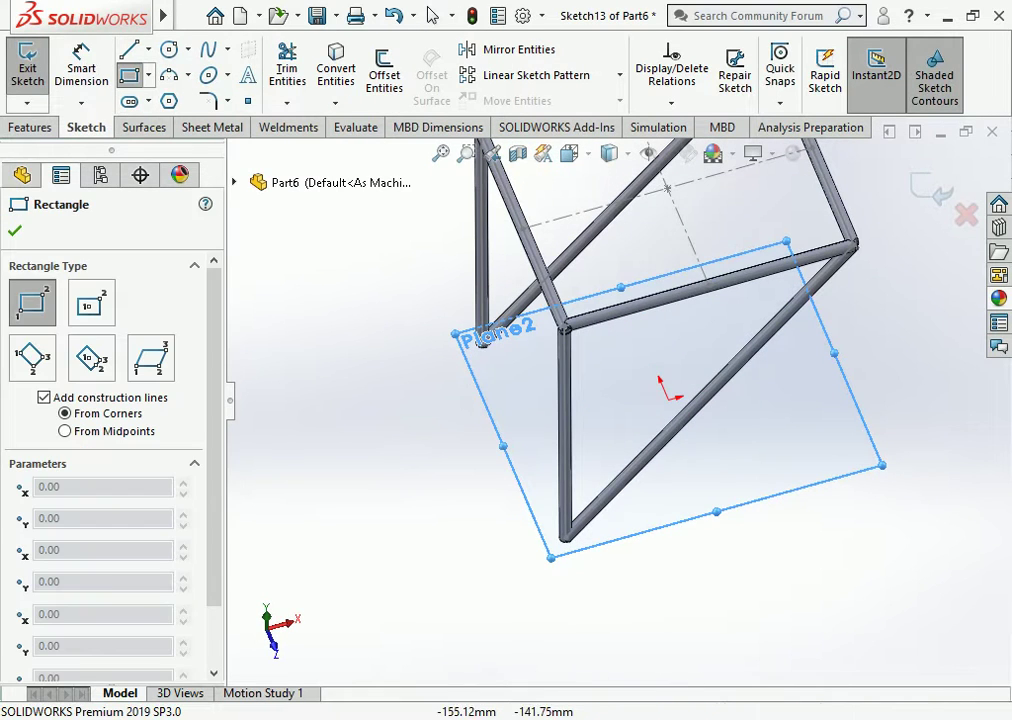
pyautogui.scroll(-5, 556, 580)
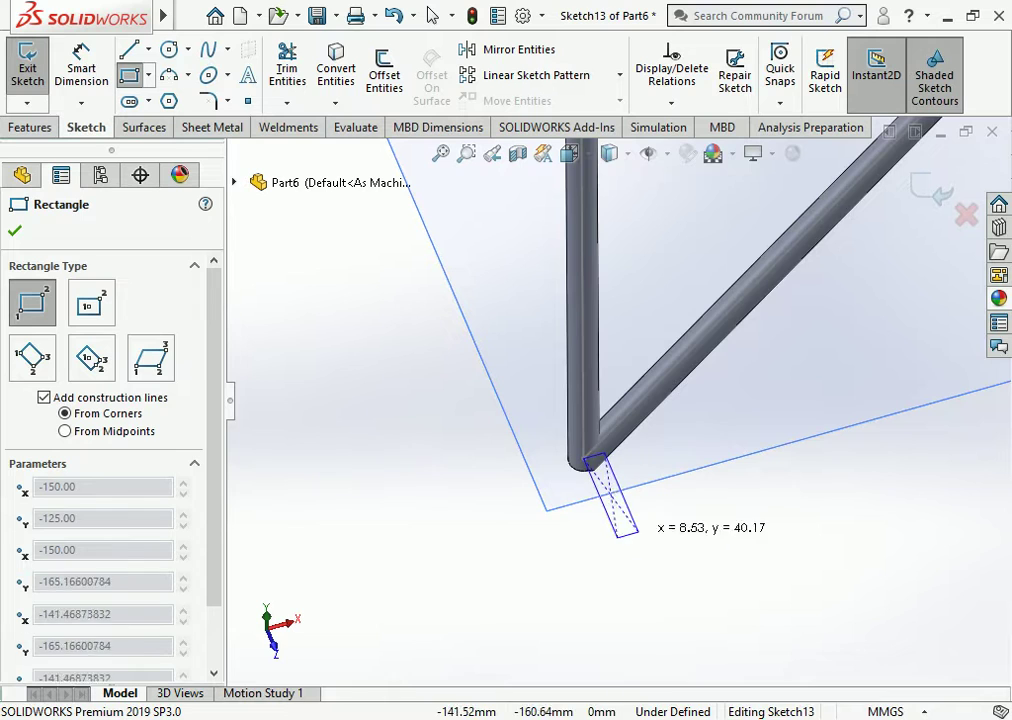
pyautogui.click(91, 302)
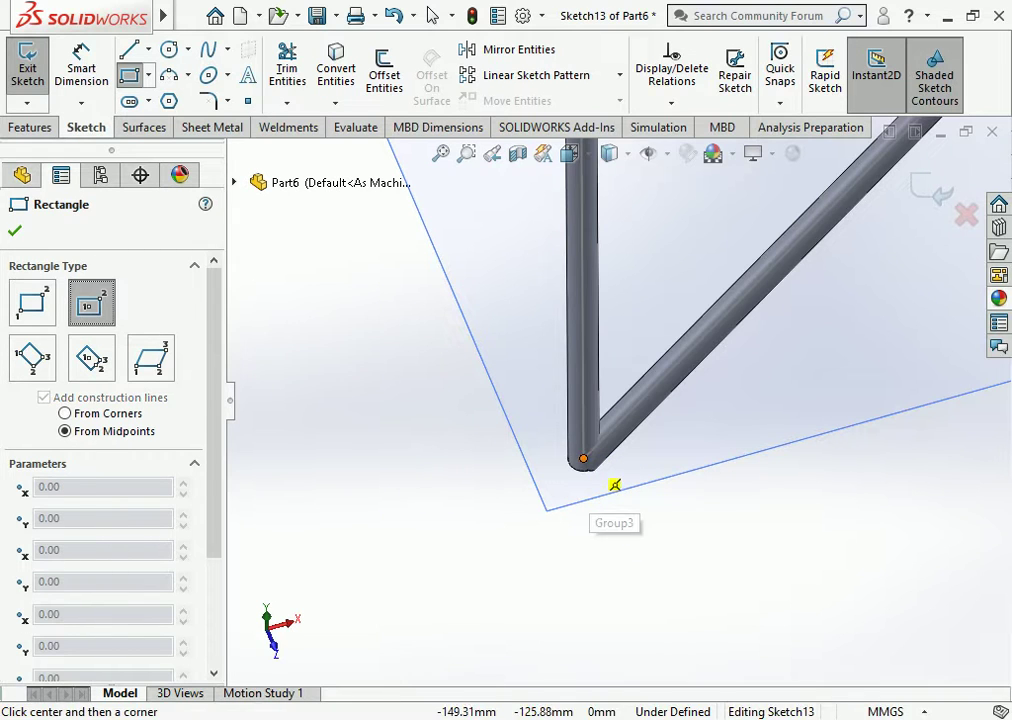
pyautogui.click(588, 463)
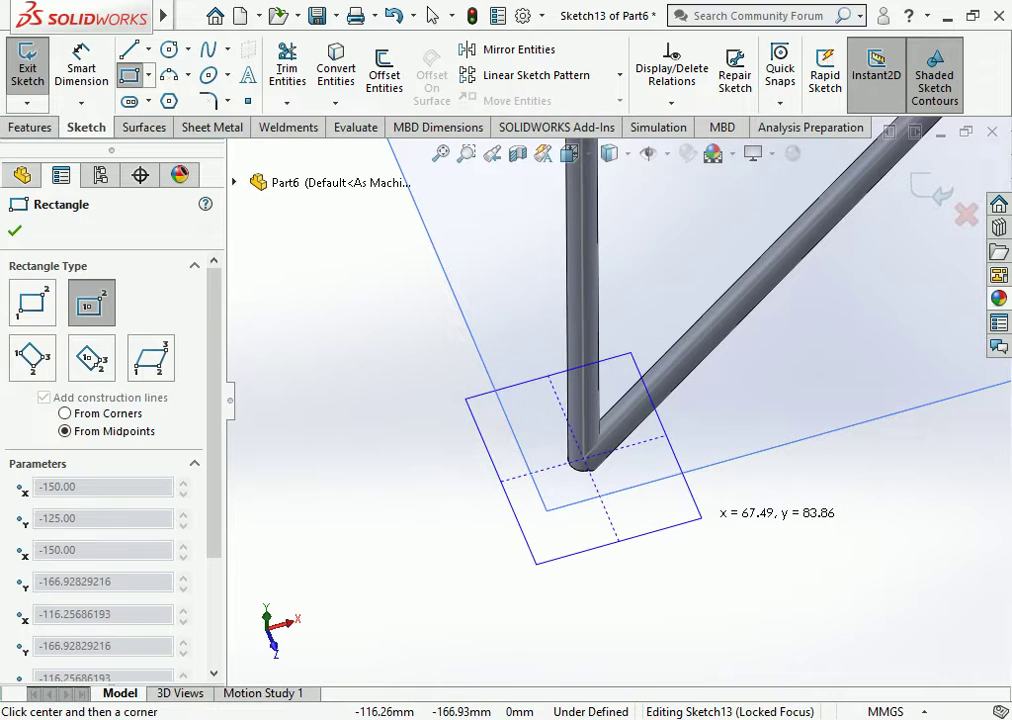
pyautogui.click(689, 558)
pyautogui.moveTo(689, 558)
pyautogui.mouseDown(button='middle')
pyautogui.moveTo(605, 436)
pyautogui.moveTo(659, 496)
pyautogui.moveTo(696, 488)
pyautogui.moveTo(700, 470)
pyautogui.mouseUp(button='middle')
pyautogui.press('Escape')
# Step: Dimension the rectangle's top and side edges to 80 mm each, making a square
pyautogui.click(81, 62)
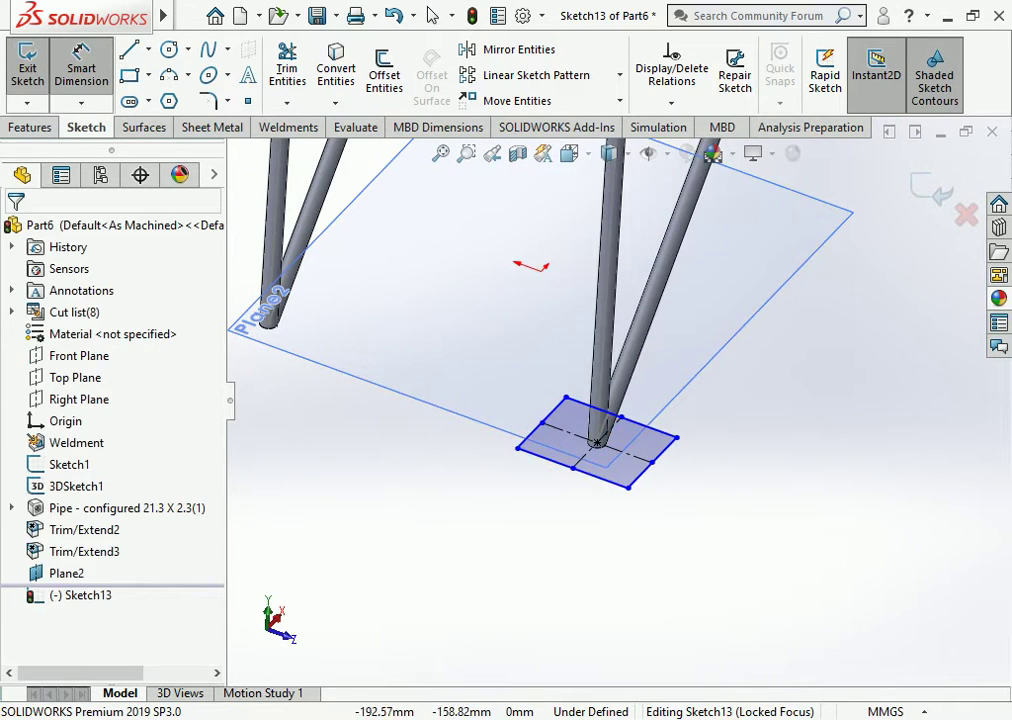
pyautogui.click(620, 417)
pyautogui.click(537, 582)
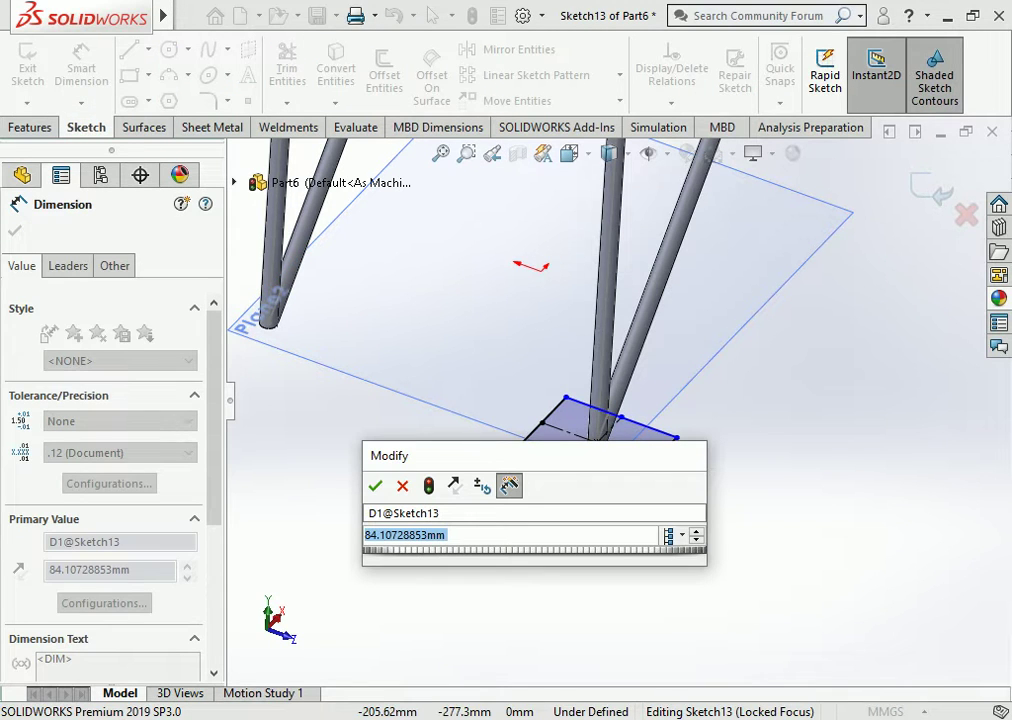
pyautogui.write('80')
pyautogui.press('Return')
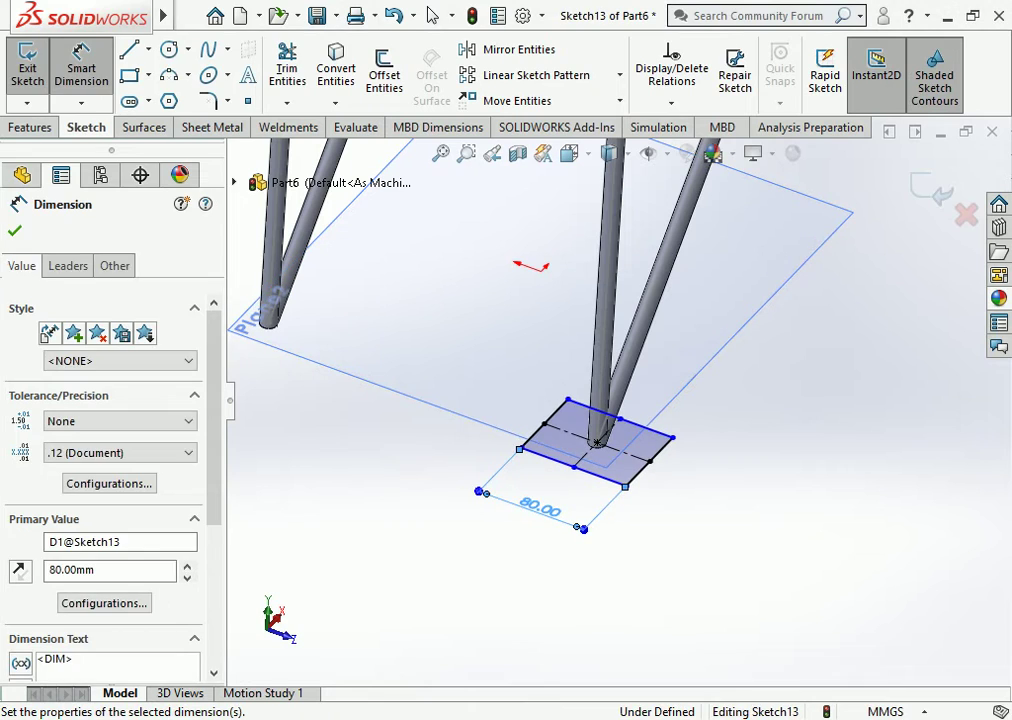
pyautogui.click(648, 462)
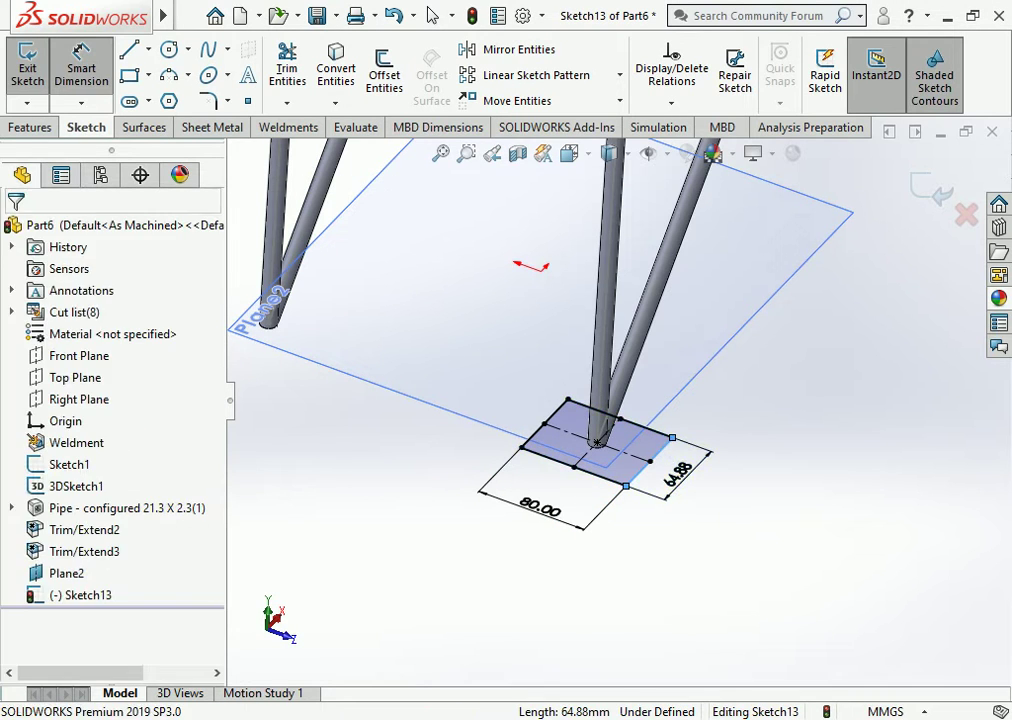
pyautogui.click(690, 475)
pyautogui.write('8')
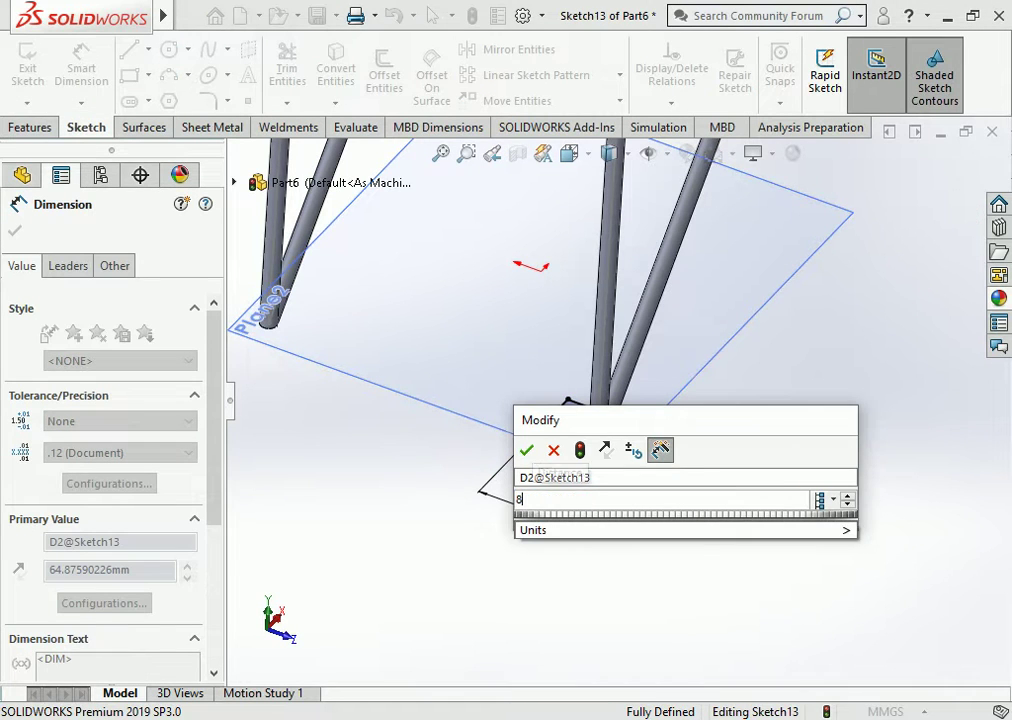
pyautogui.write('0')
pyautogui.press('Return')
pyautogui.press('Escape')
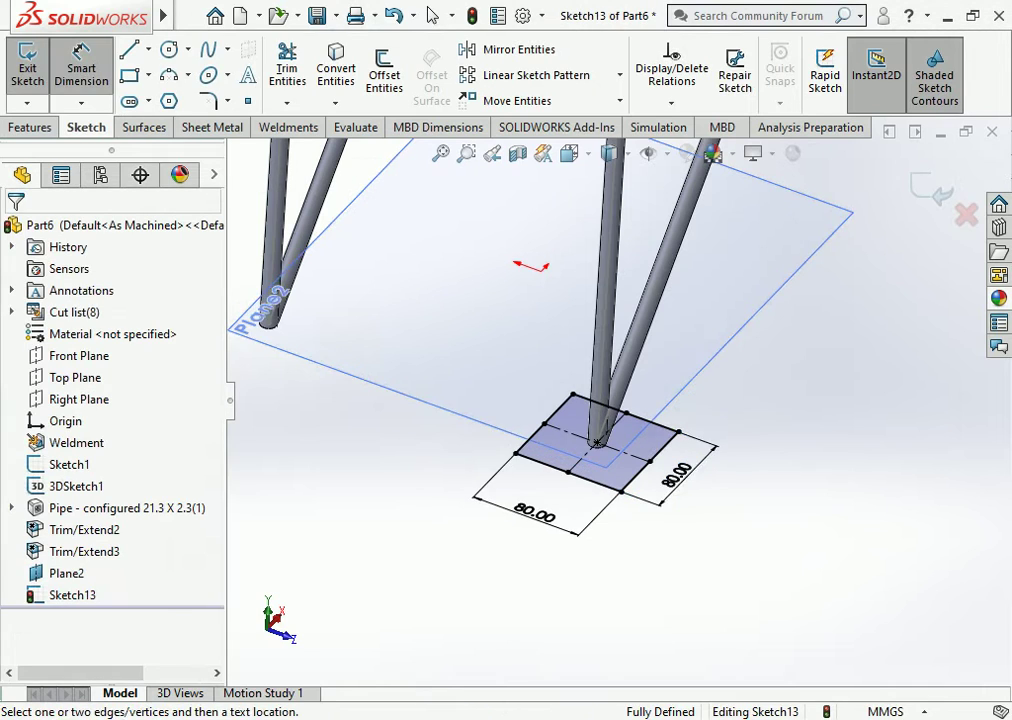
pyautogui.scroll(3, 616, 406)
pyautogui.scroll(1, 616, 406)
pyautogui.click(29, 127)
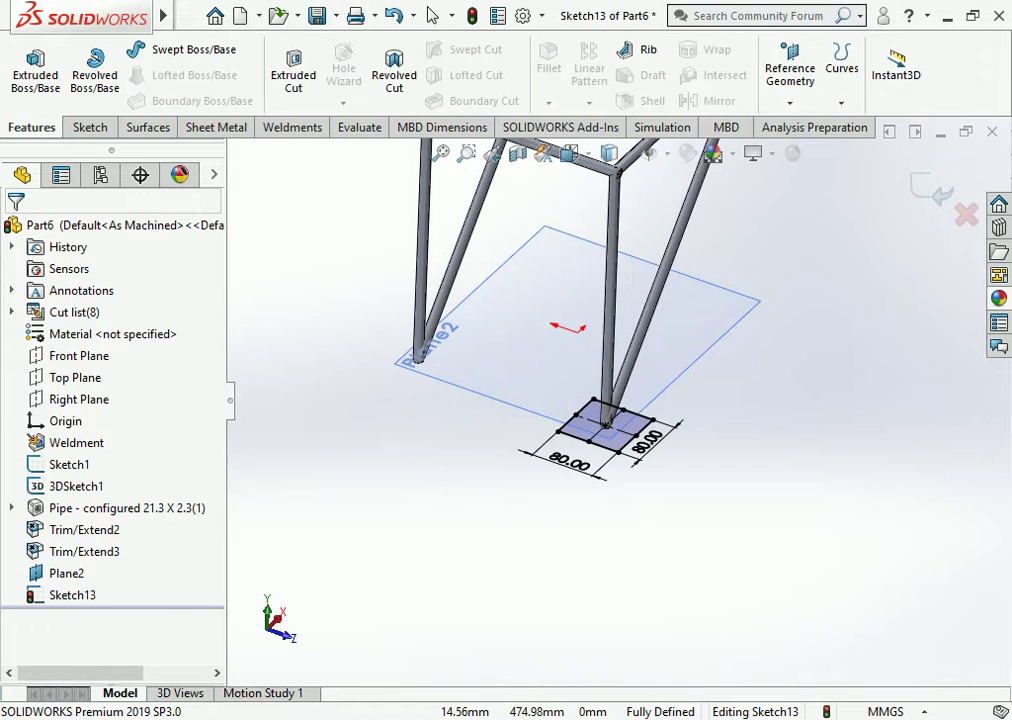
# Step: Extrude the square into Boss-Extrude1, 10 mm in Direction 1 and 30 mm in Direction 2
pyautogui.click(35, 72)
pyautogui.scroll(-2, 605, 420)
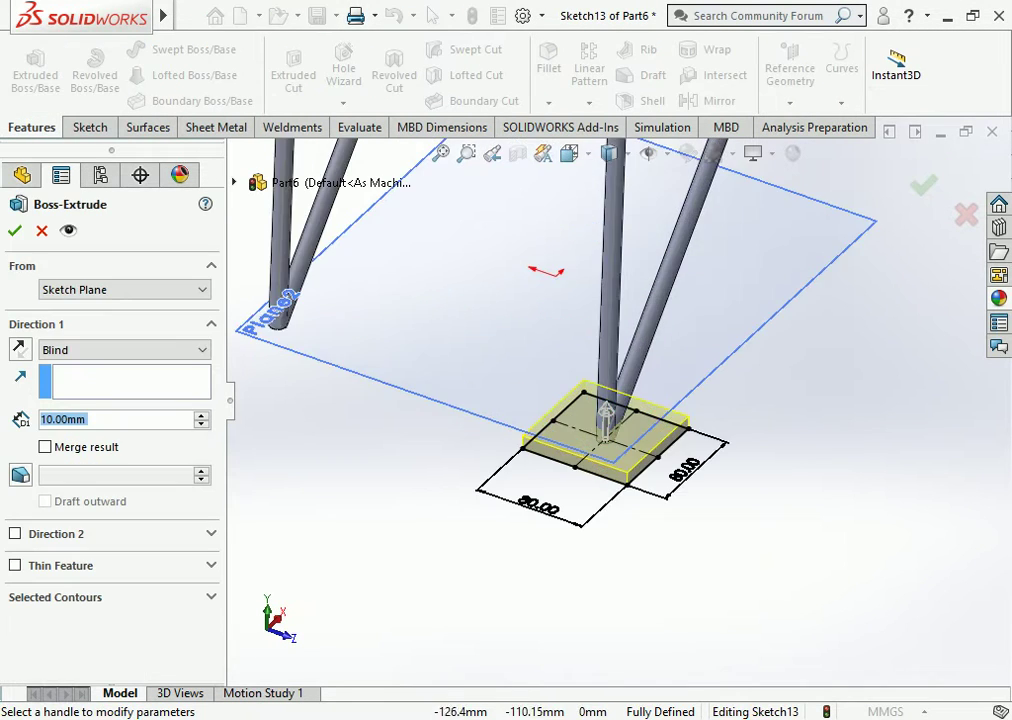
pyautogui.scroll(-3, 605, 430)
pyautogui.scroll(-2, 607, 450)
pyautogui.moveTo(607, 455); pyautogui.dragTo(609, 456, button='middle')
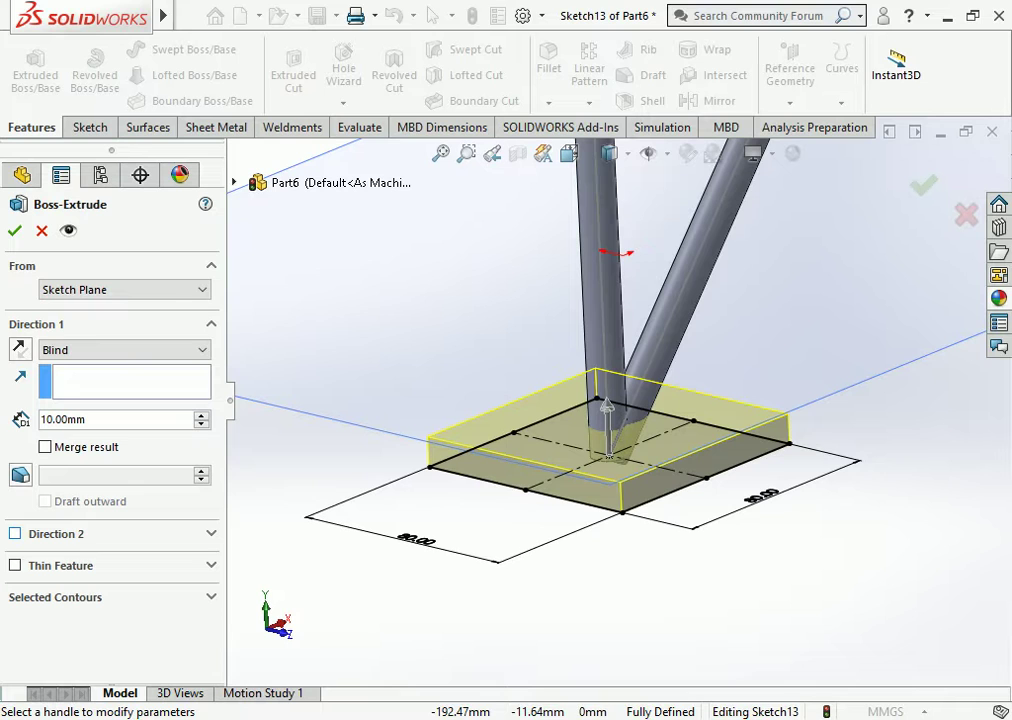
pyautogui.click(607, 455)
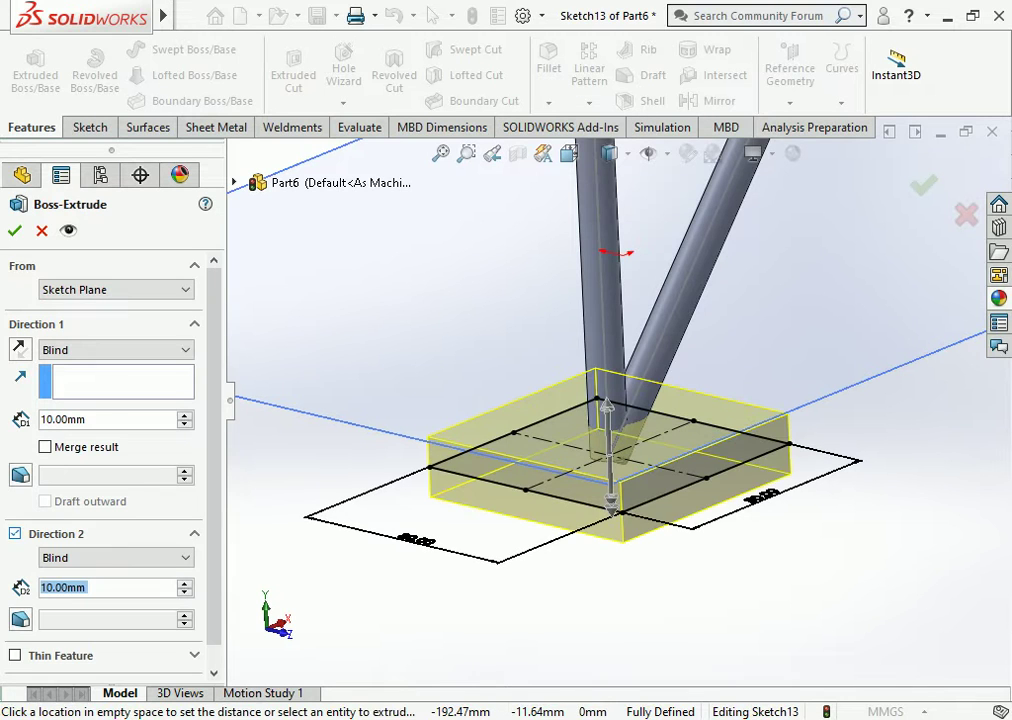
pyautogui.write('20')
pyautogui.press('Return')
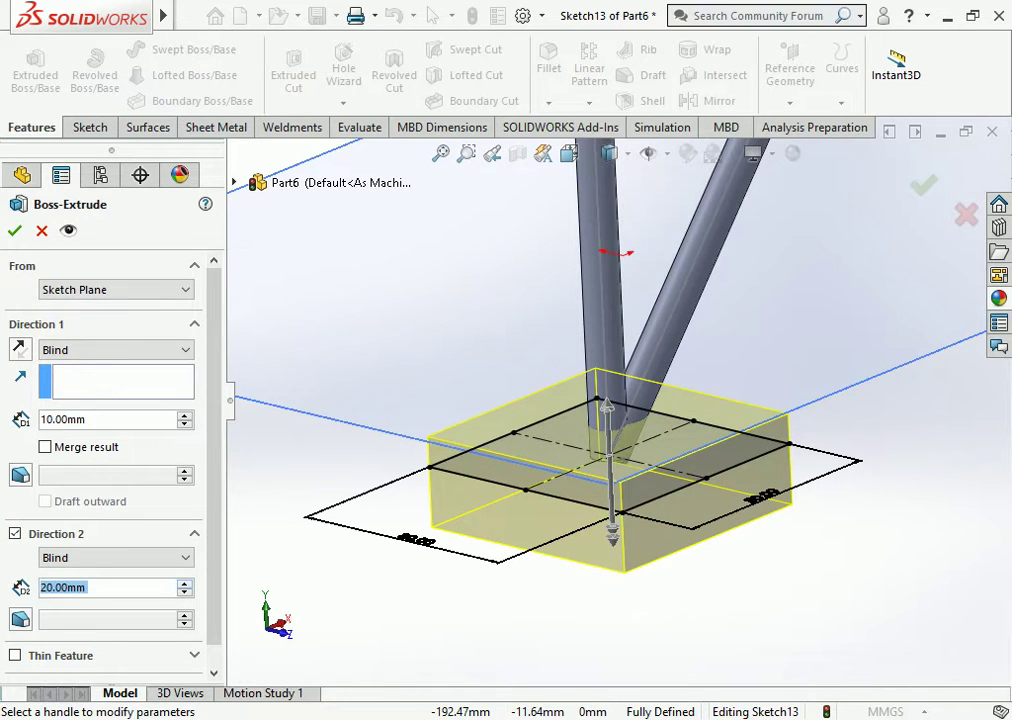
pyautogui.scroll(3, 610, 420)
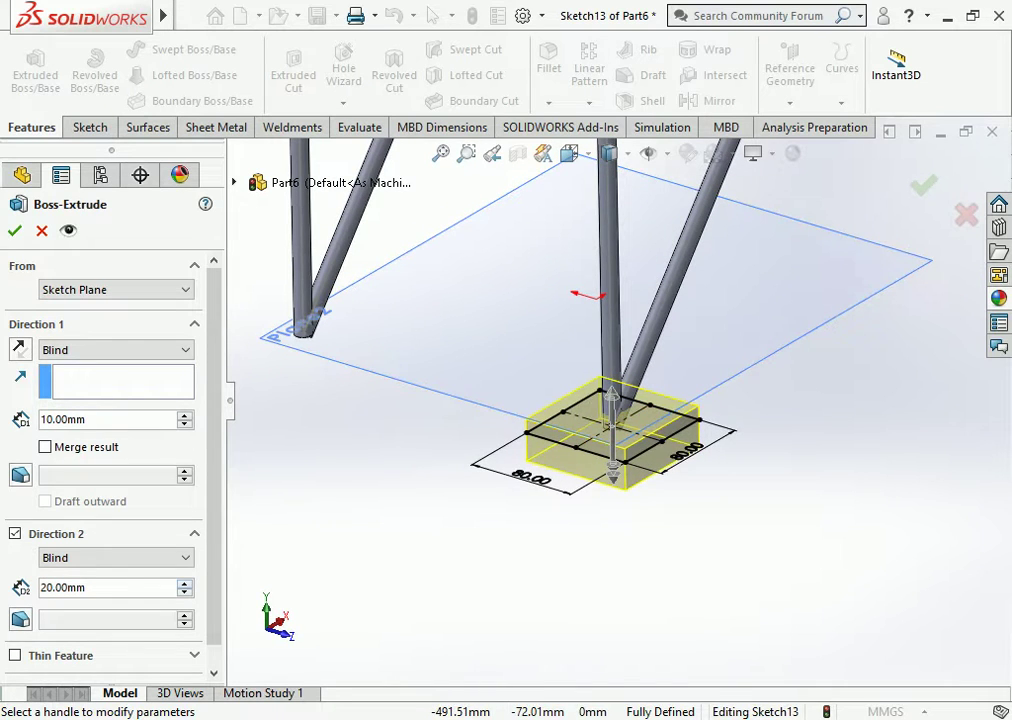
pyautogui.click(184, 583)
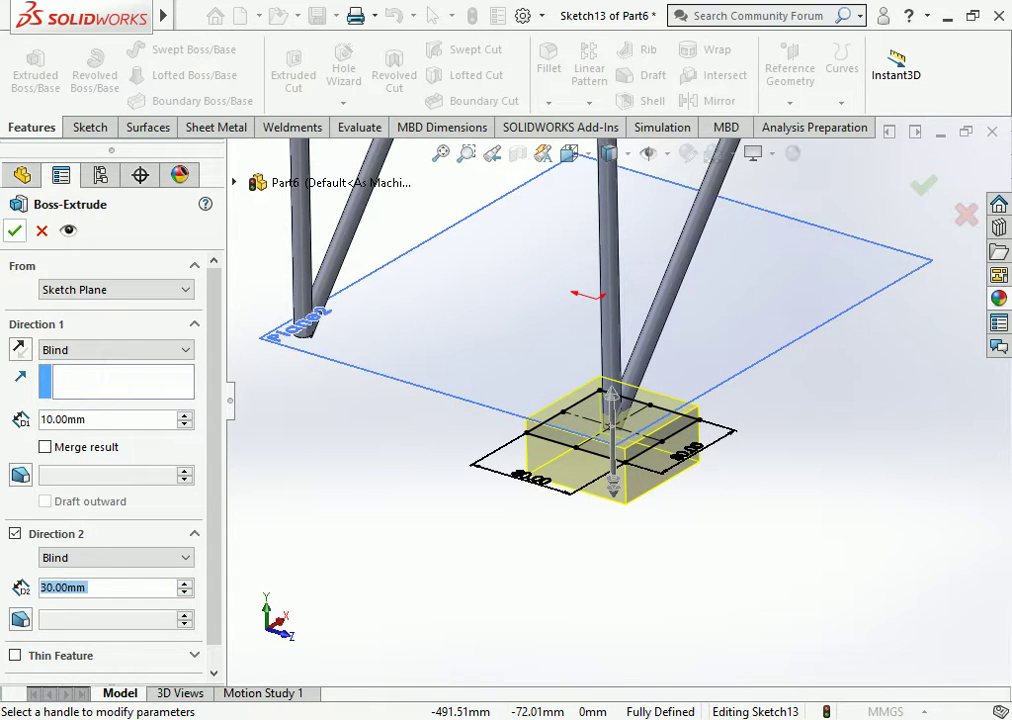
pyautogui.press('Return')
pyautogui.scroll(2, 612, 428)
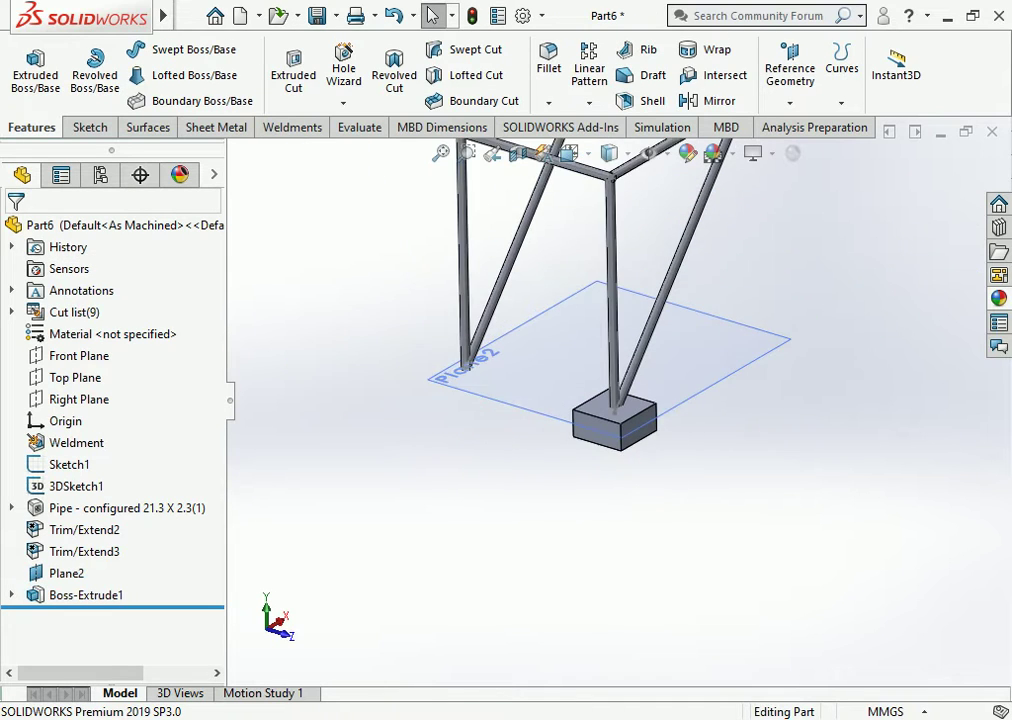
pyautogui.scroll(-2, 654, 285)
# Step: Hide Plane2 and mirror the Boss-Extrude1 body across the Front Plane
pyautogui.rightClick(810, 355)
pyautogui.click(899, 357)
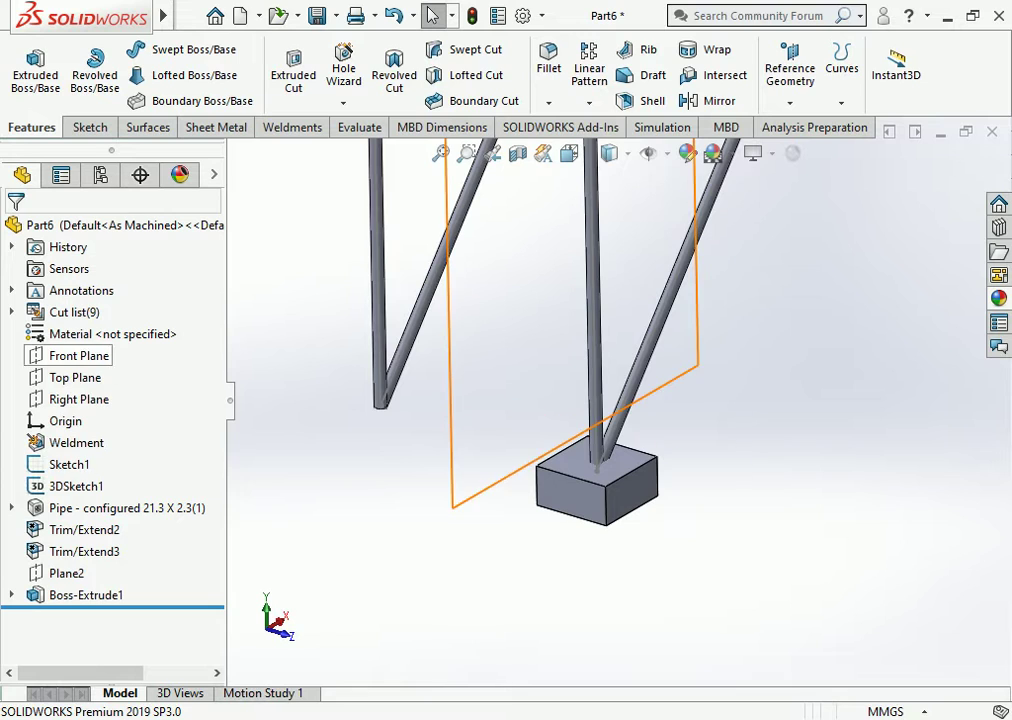
pyautogui.click(80, 356)
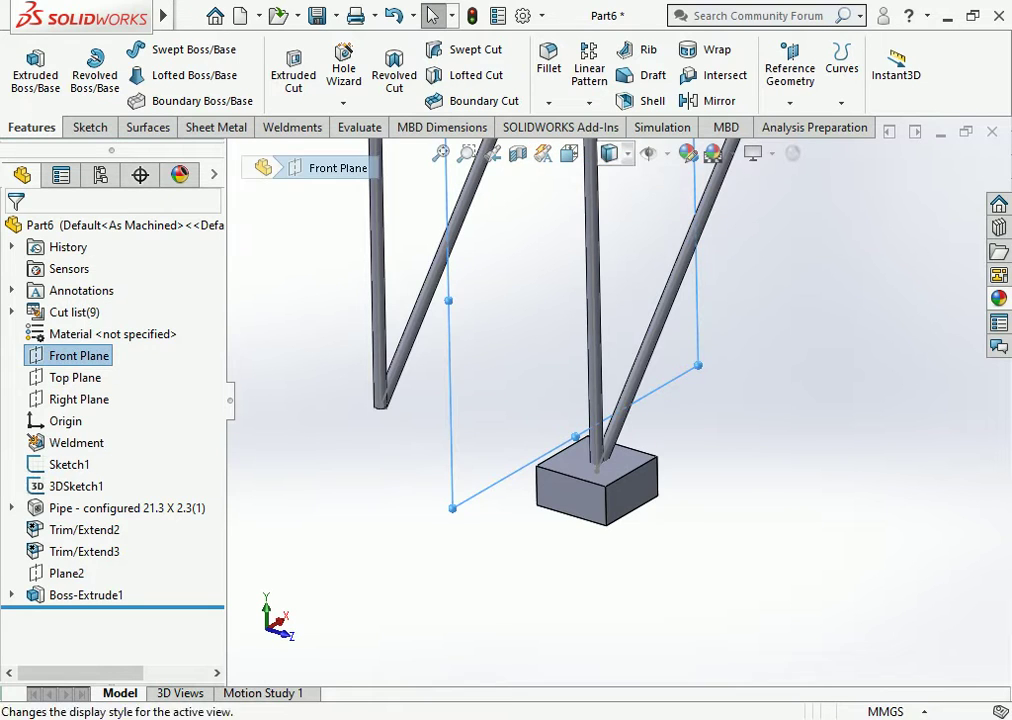
pyautogui.click(716, 101)
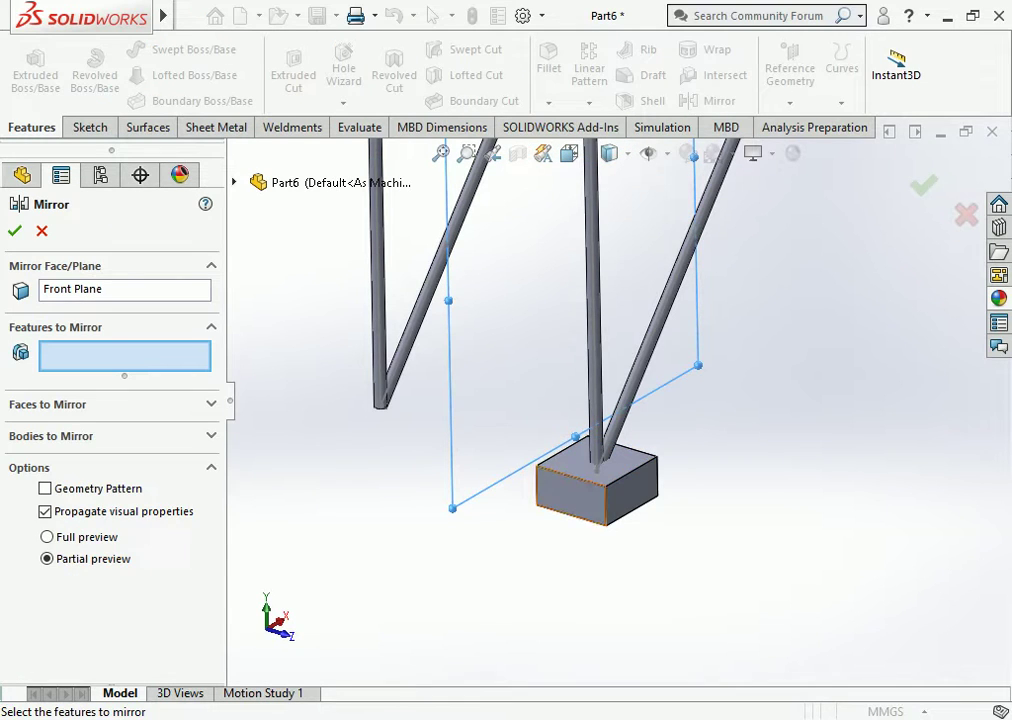
pyautogui.click(593, 491)
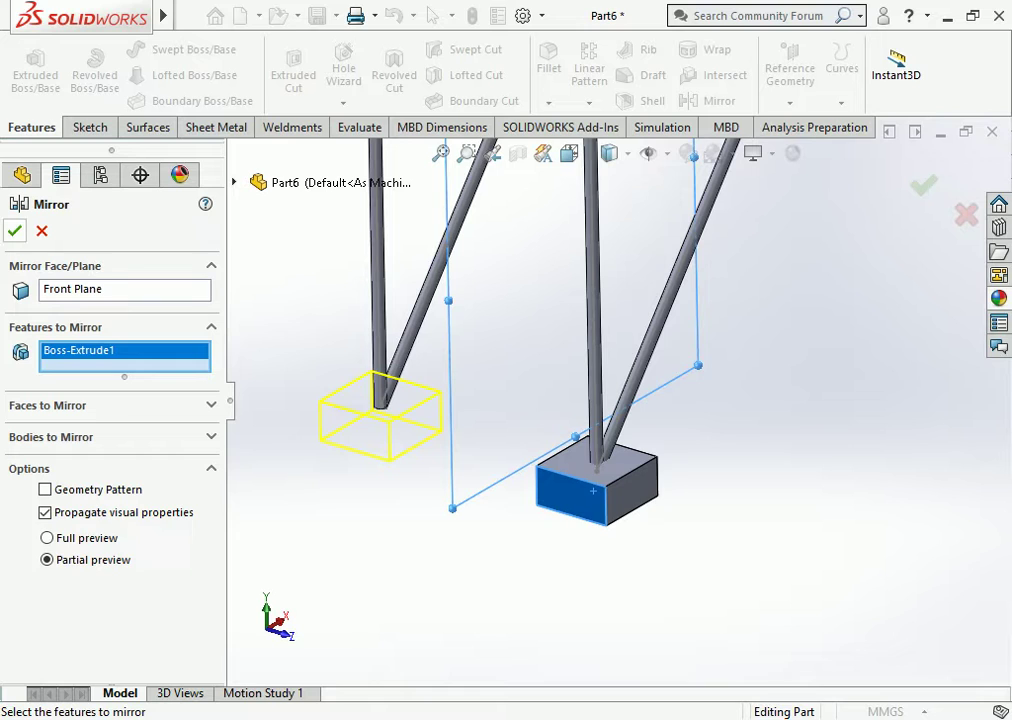
pyautogui.rightClick(118, 358)
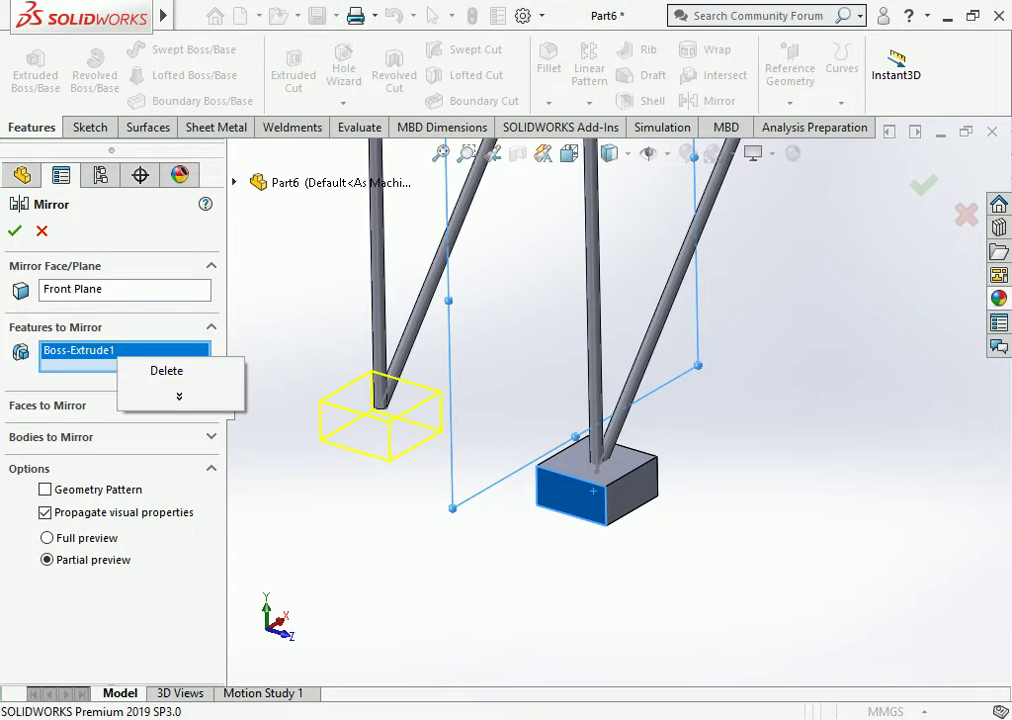
pyautogui.click(166, 370)
pyautogui.click(50, 437)
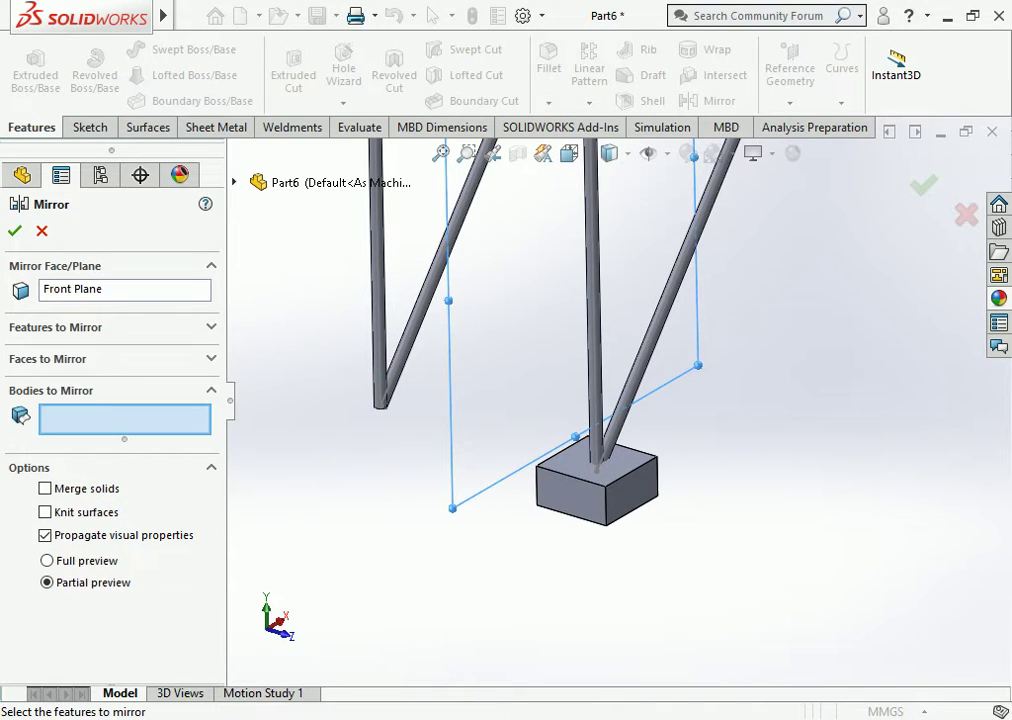
pyautogui.click(597, 485)
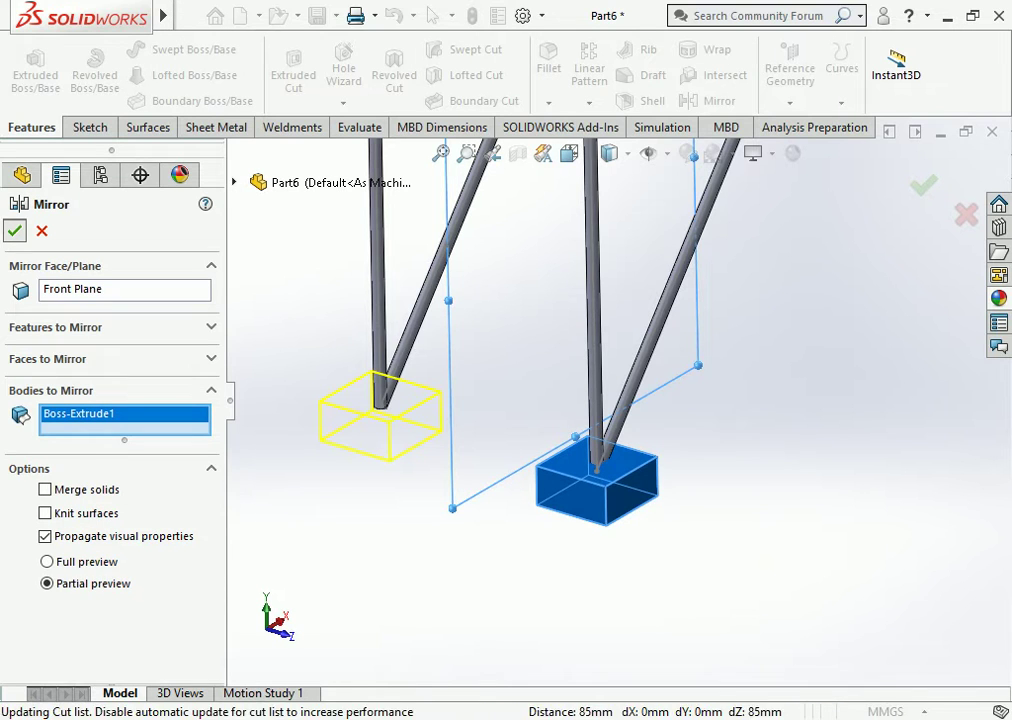
pyautogui.press('Return')
# Step: Orbit and zoom to inspect the mirrored foot block, then select Boss-Extrude1
pyautogui.scroll(5, 600, 350)
pyautogui.moveTo(600, 350); pyautogui.dragTo(640, 360, button='middle')
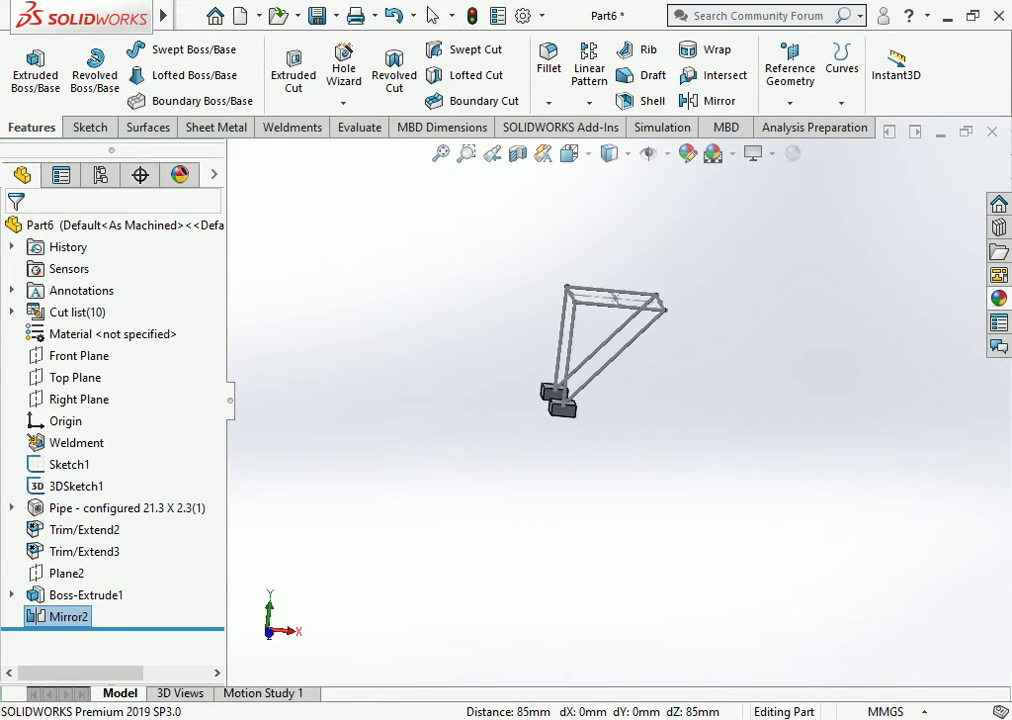
pyautogui.scroll(-3, 600, 350)
pyautogui.scroll(-3, 600, 350)
pyautogui.scroll(3, 600, 350)
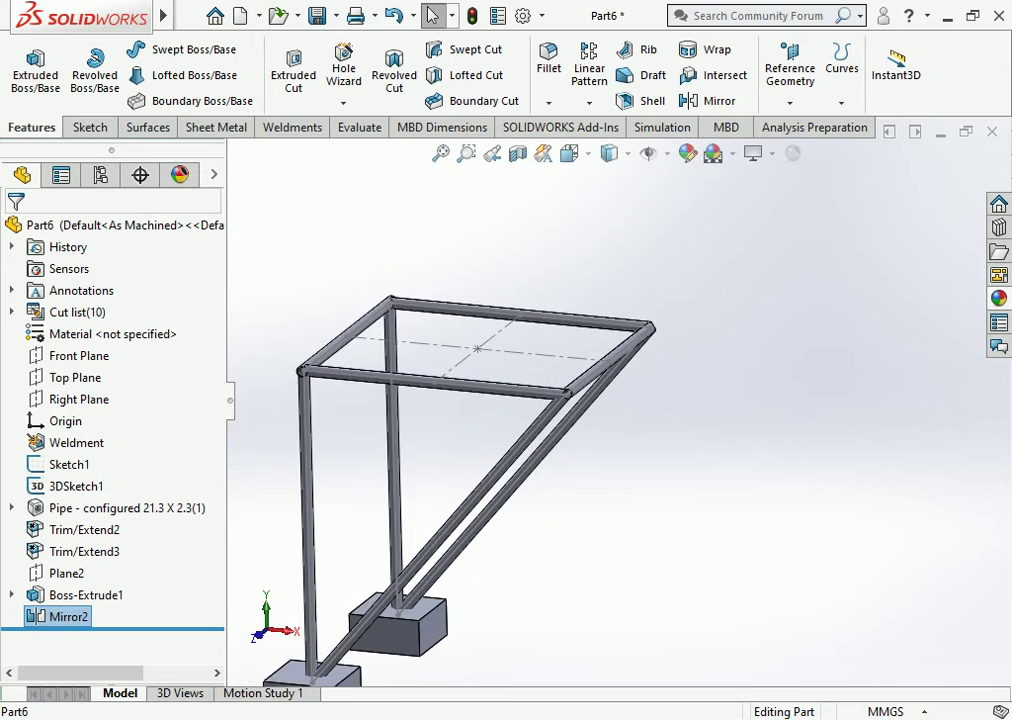
pyautogui.scroll(2, 450, 330)
pyautogui.moveTo(600, 350); pyautogui.dragTo(620, 355, button='middle')
pyautogui.scroll(-4, 448, 329)
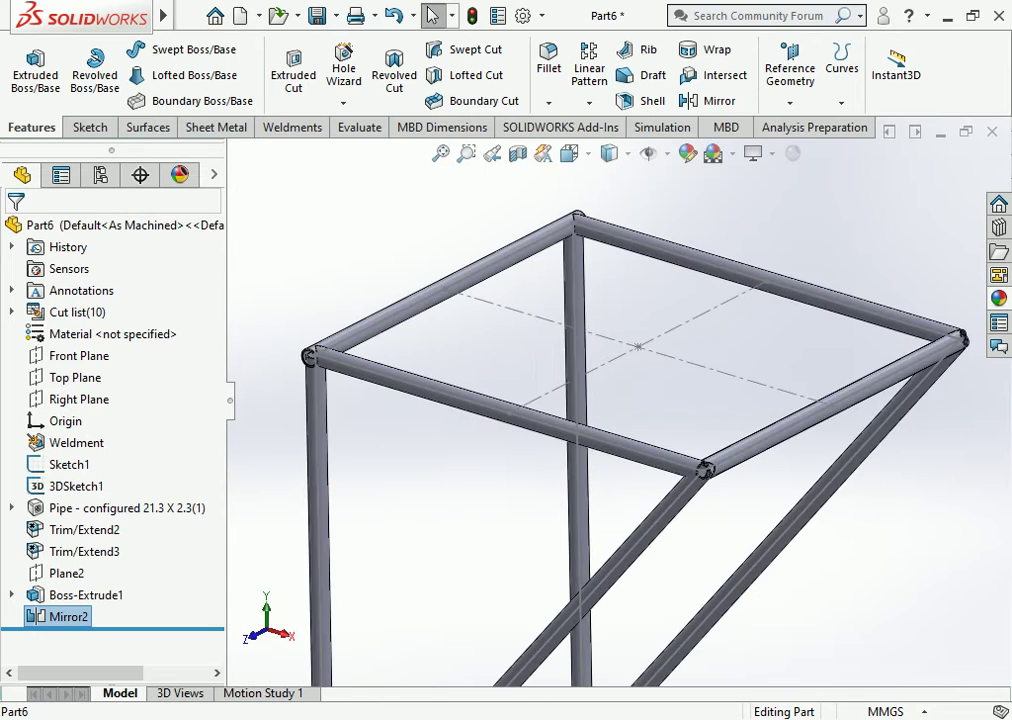
pyautogui.scroll(-2, 498, 413)
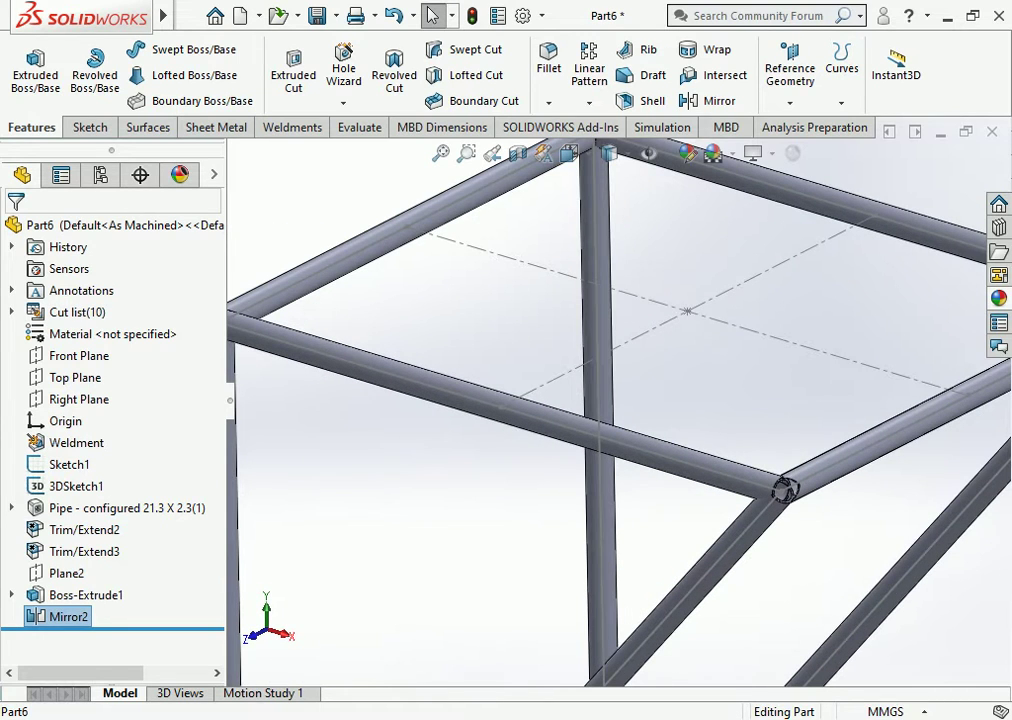
pyautogui.click(86, 595)
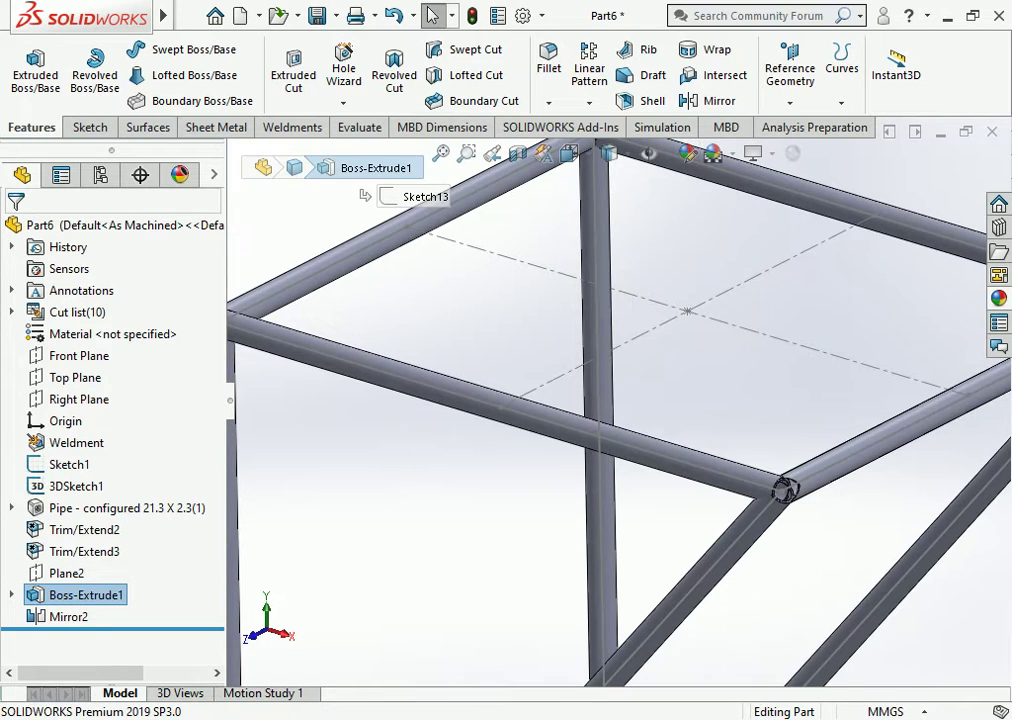
# Step: Apply the red concrete 2d Stone/Paving appearance to the foot blocks
pyautogui.click(999, 298)
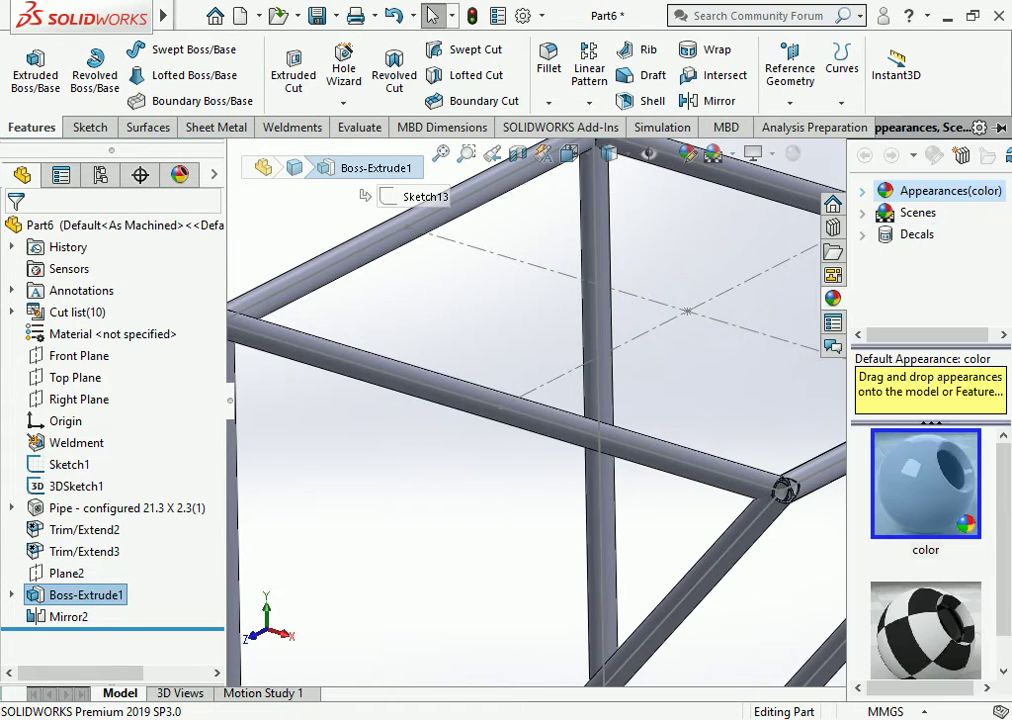
pyautogui.click(862, 190)
pyautogui.scroll(-3, 930, 250)
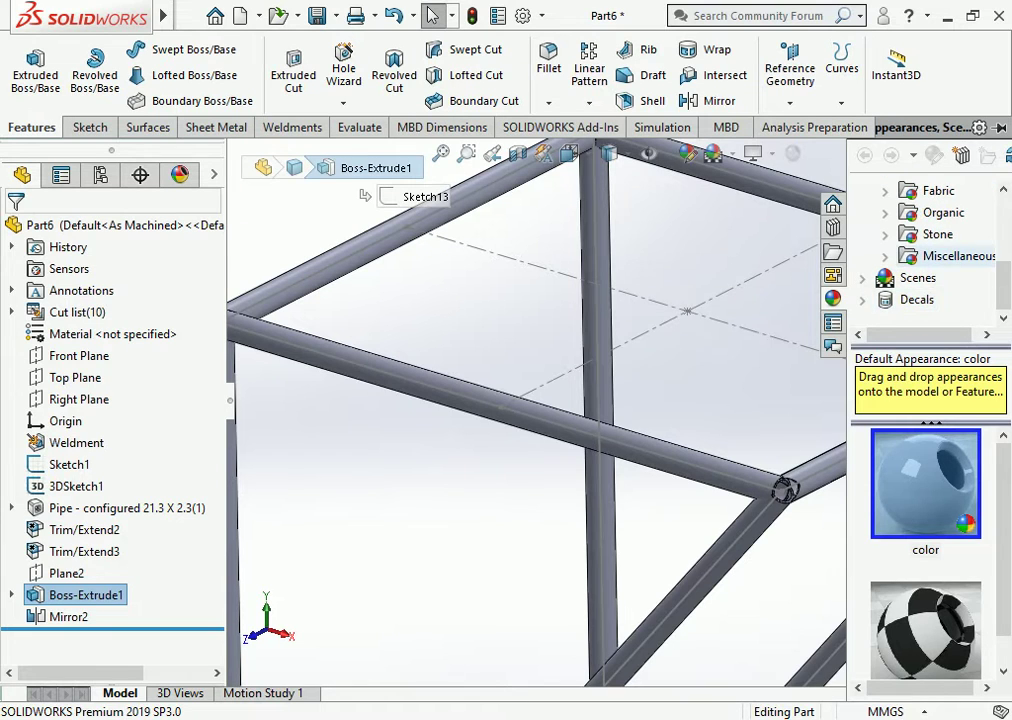
pyautogui.click(884, 234)
pyautogui.click(963, 234)
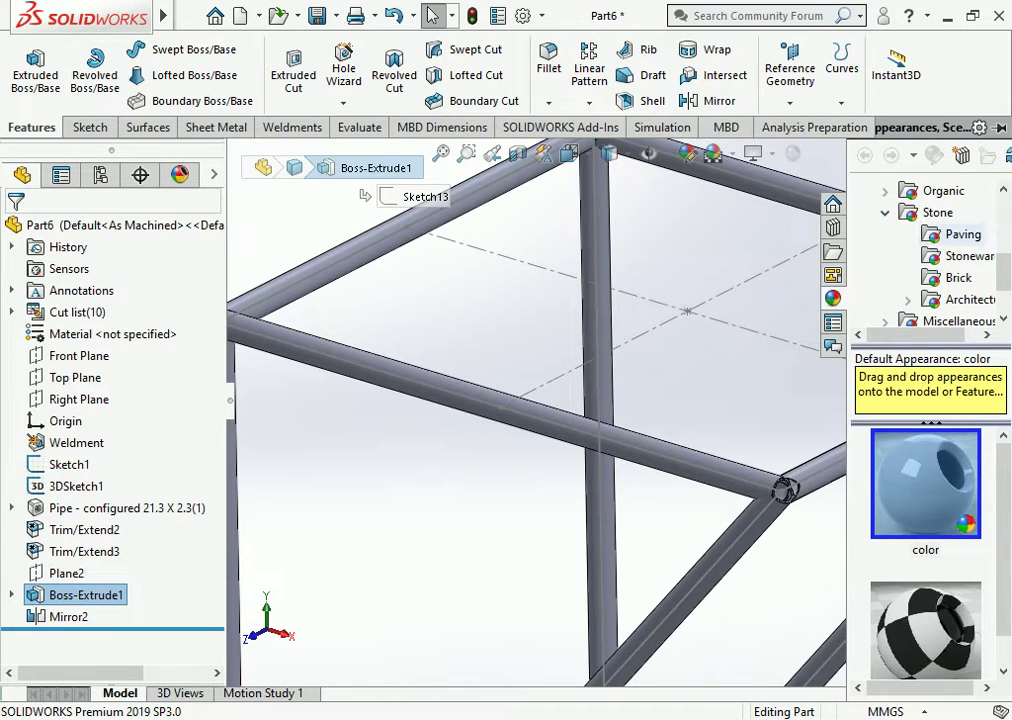
pyautogui.scroll(-3, 926, 550)
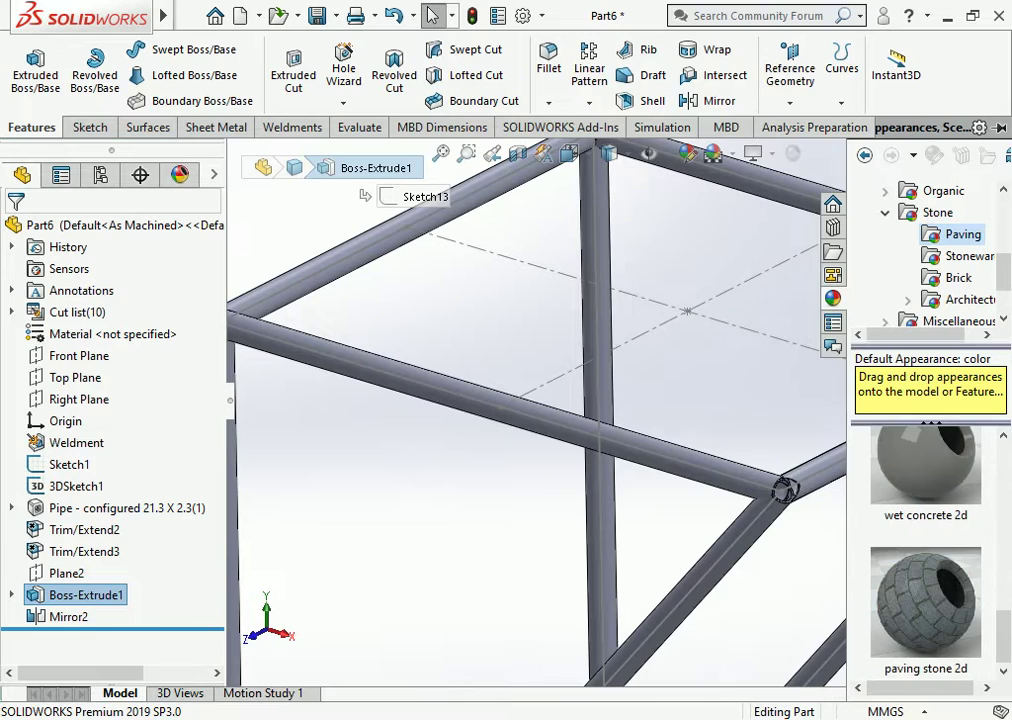
pyautogui.scroll(1, 926, 550)
pyautogui.moveTo(926, 460); pyautogui.dragTo(310, 446)
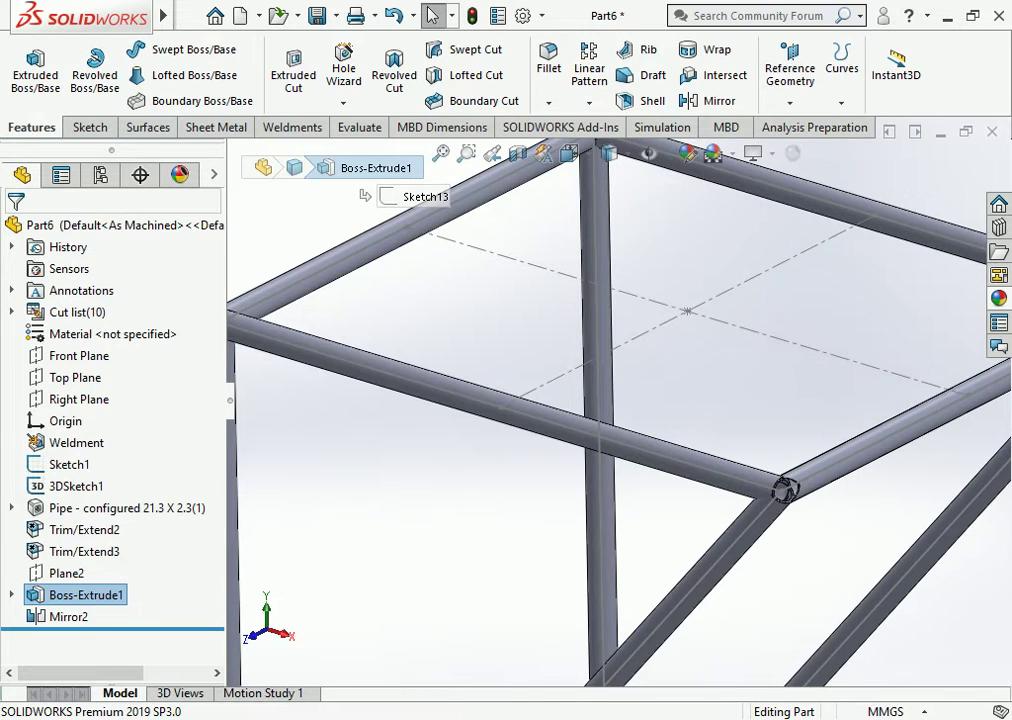
pyautogui.moveTo(210, 480); pyautogui.dragTo(68, 616)
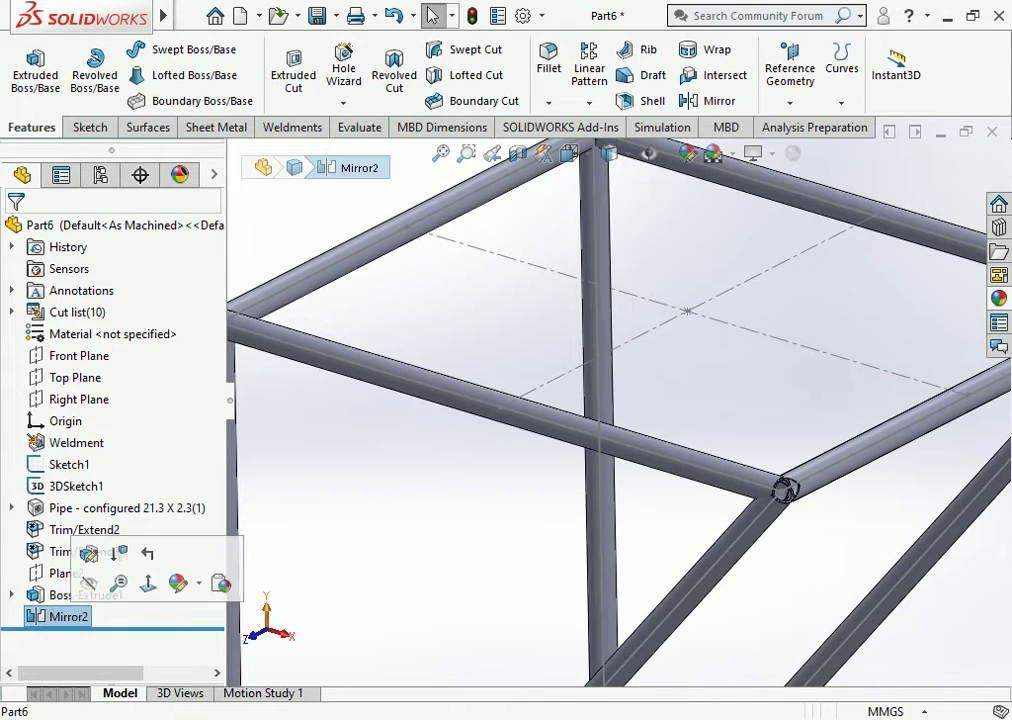
pyautogui.click(998, 297)
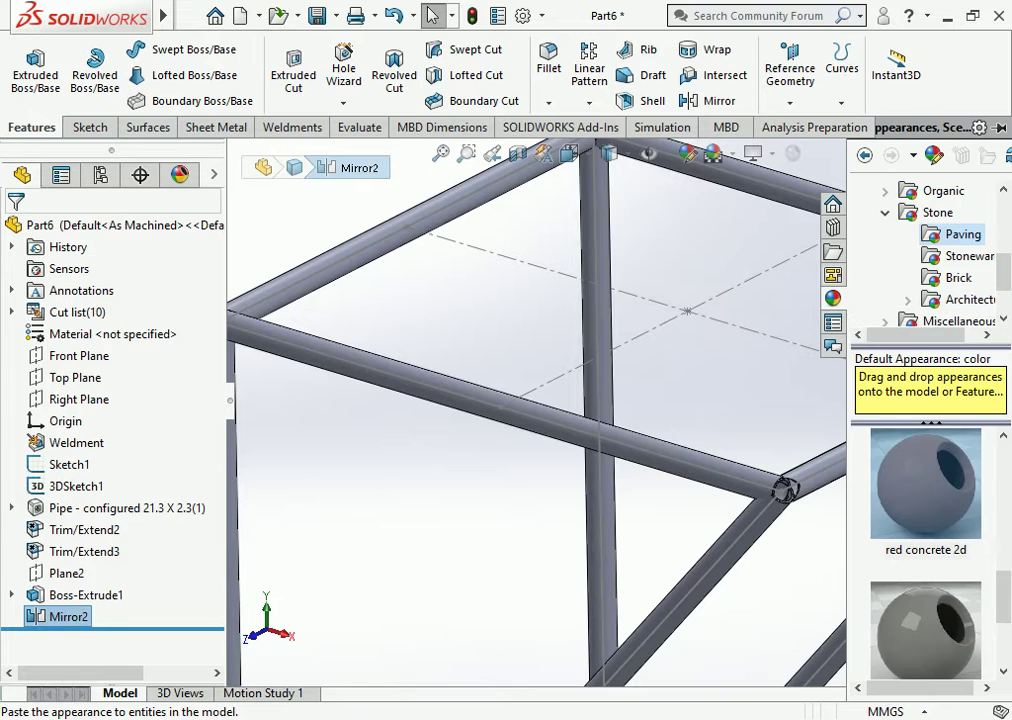
pyautogui.moveTo(926, 470); pyautogui.dragTo(351, 461)
pyautogui.scroll(3, 615, 399)
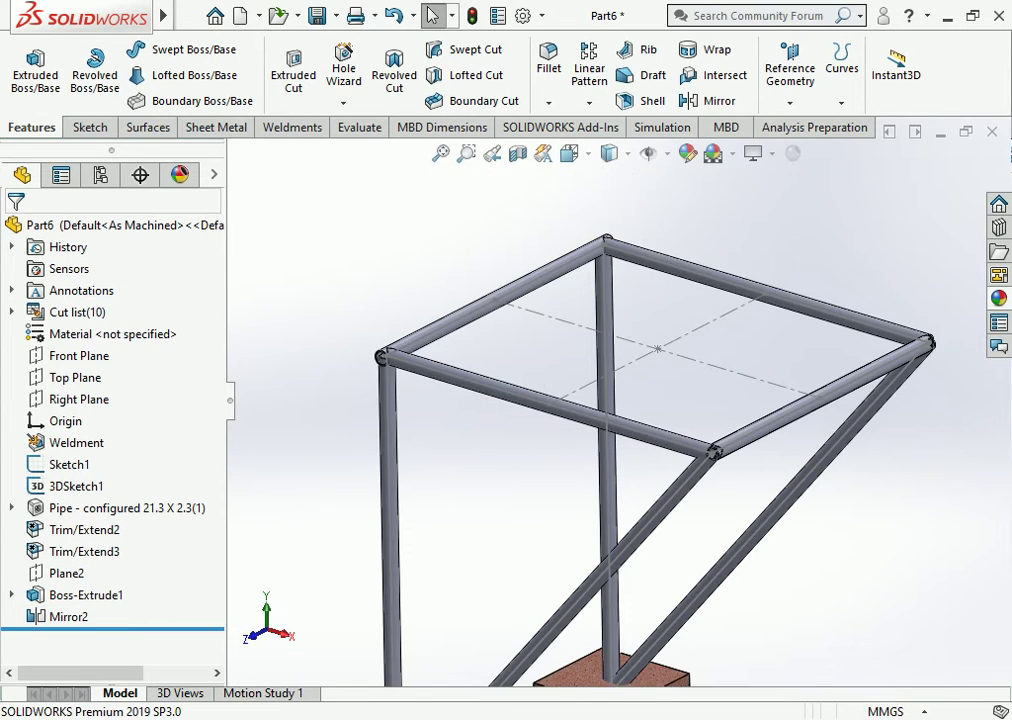
pyautogui.scroll(-3, 447, 477)
# Step: Apply the orange swatch from Appearances(color) > Solid to the pipe frame
pyautogui.scroll(-3, 447, 477)
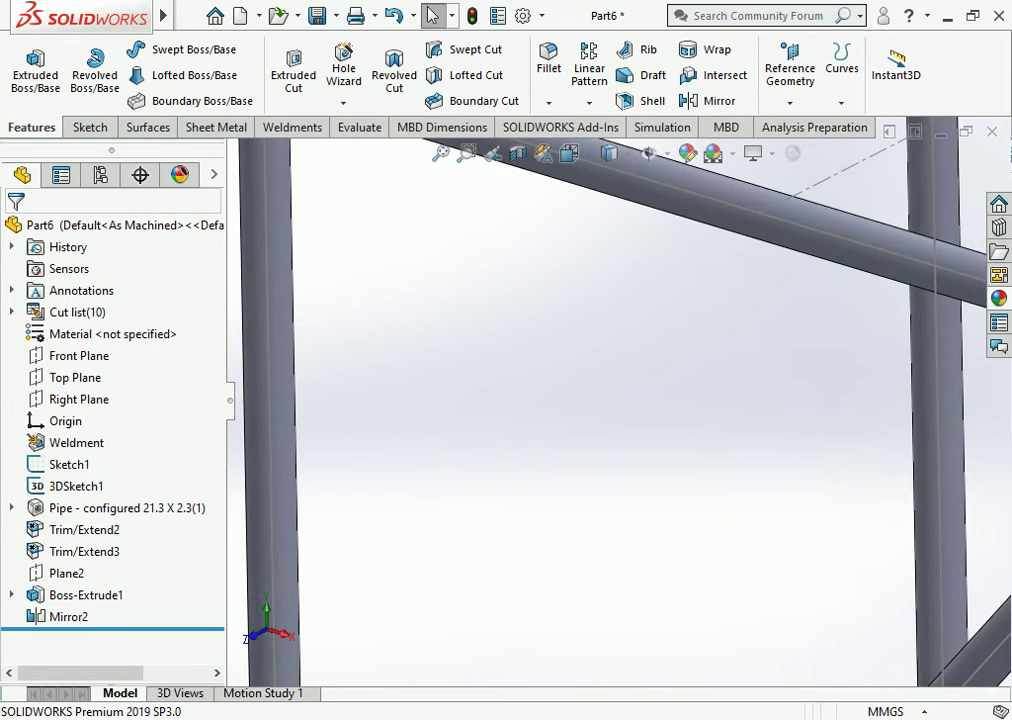
pyautogui.scroll(2, 620, 330)
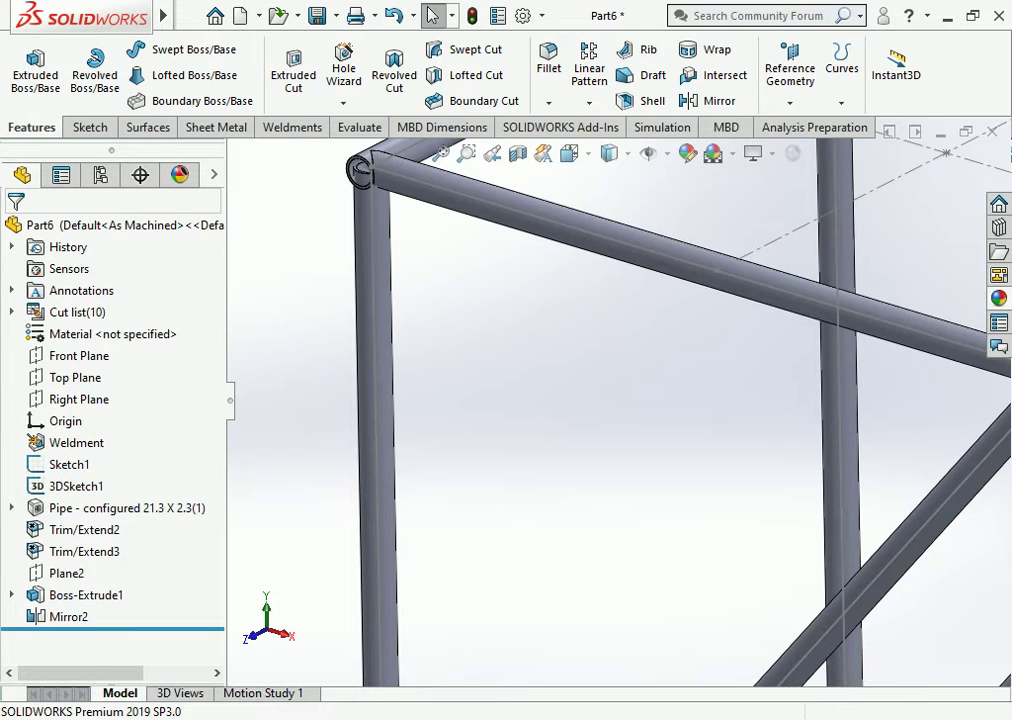
pyautogui.click(998, 298)
pyautogui.click(885, 212)
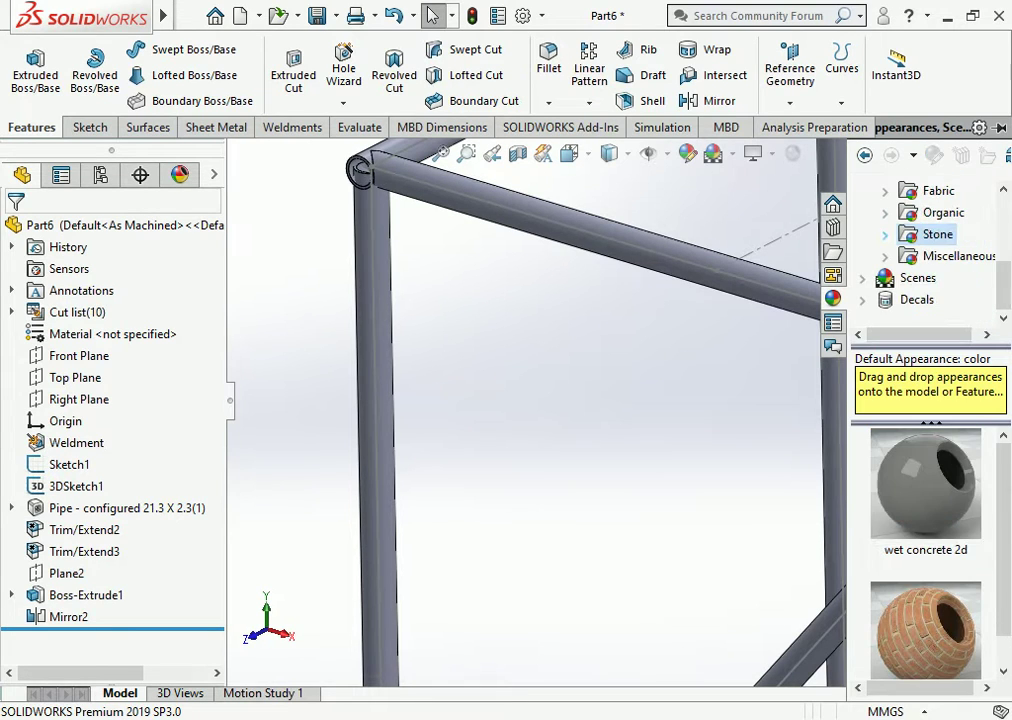
pyautogui.scroll(2, 941, 234)
pyautogui.scroll(2, 941, 245)
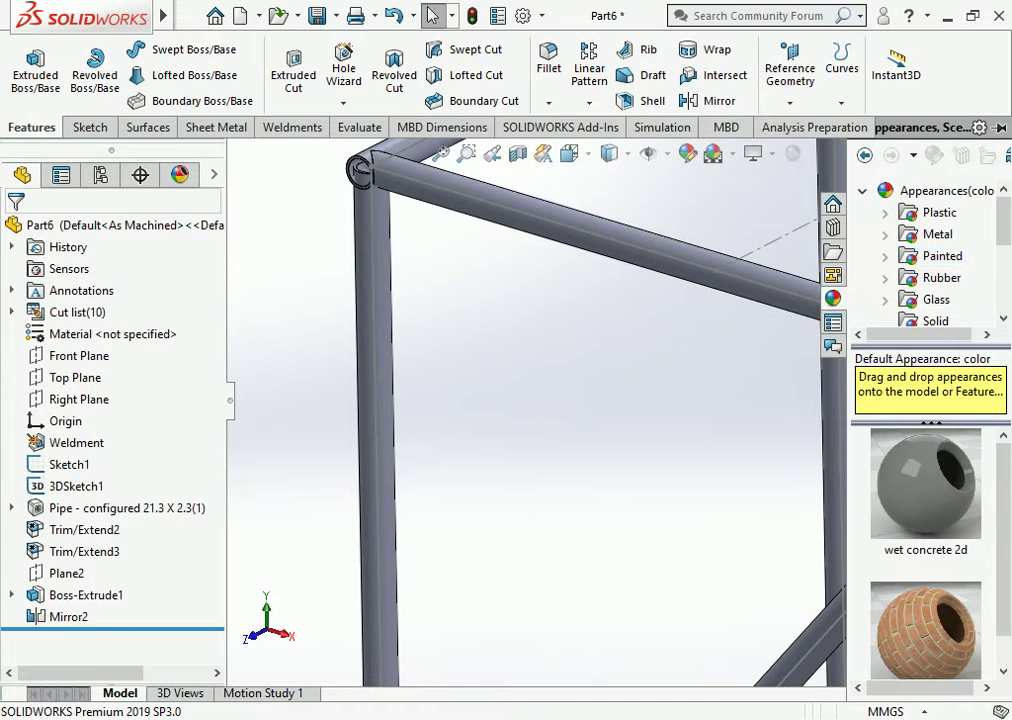
pyautogui.scroll(-3, 940, 265)
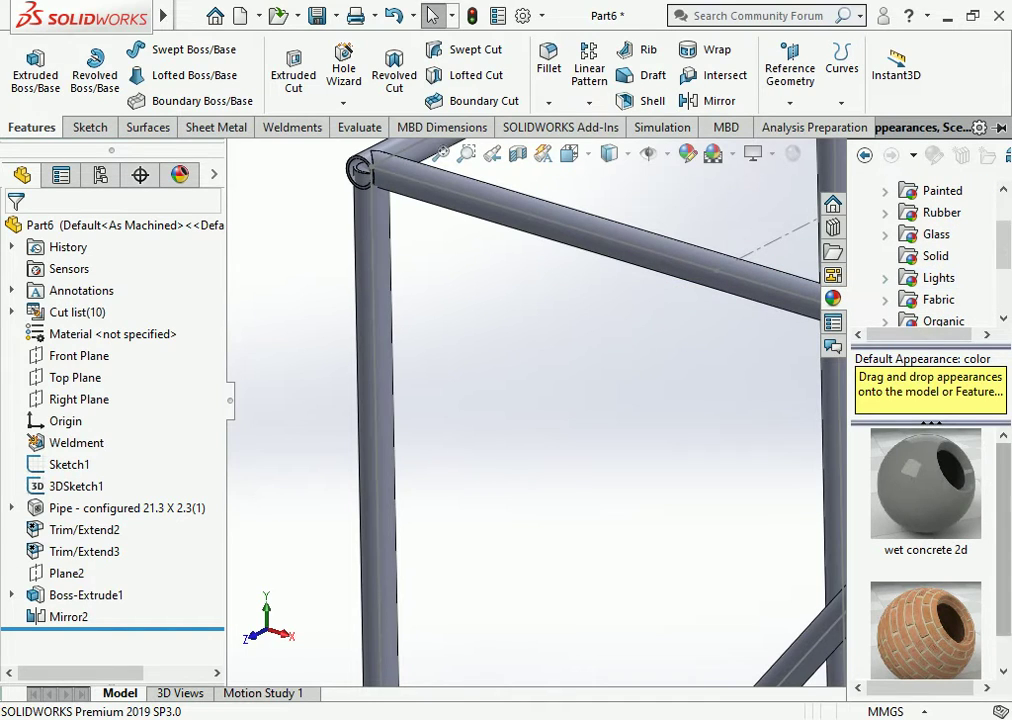
pyautogui.click(936, 256)
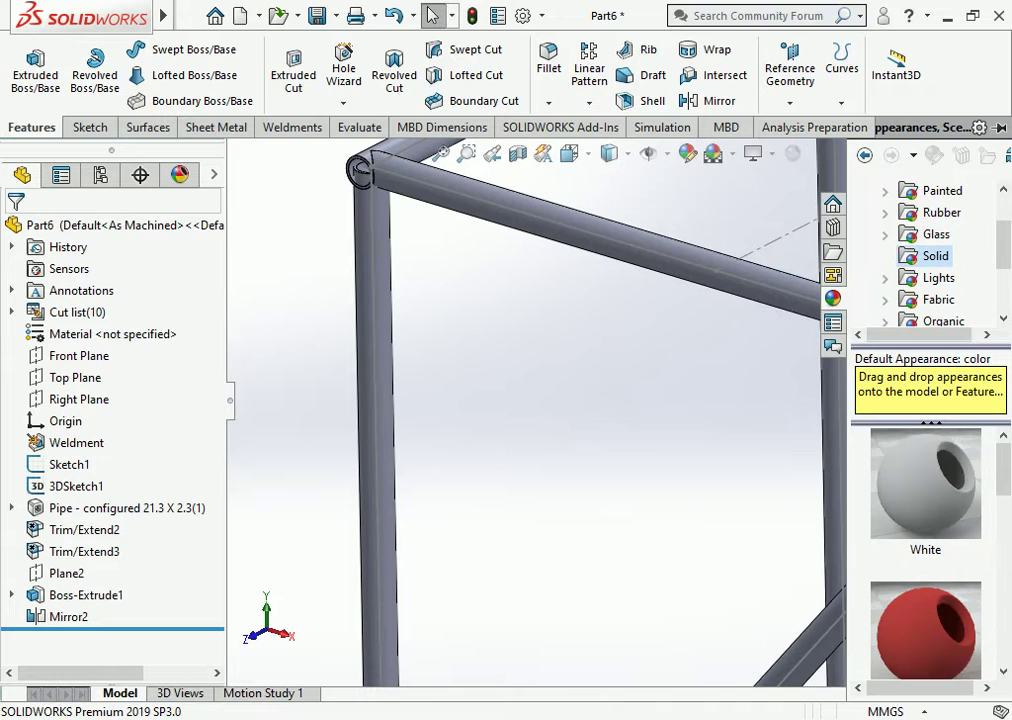
pyautogui.moveTo(926, 630); pyautogui.dragTo(700, 260)
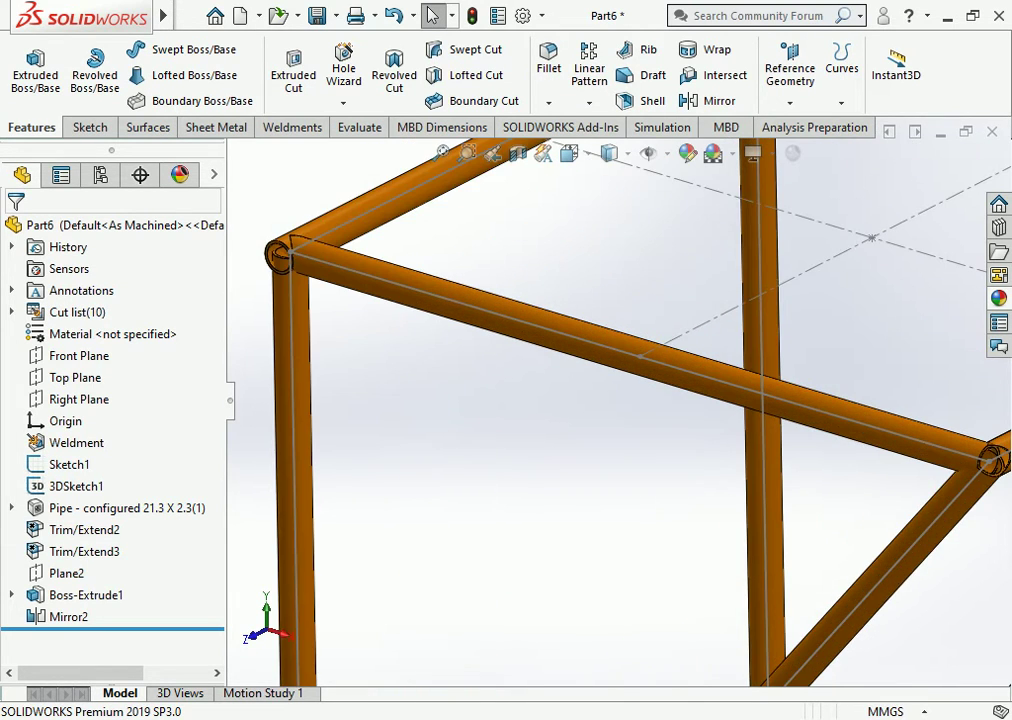
pyautogui.click(715, 318)
# Step: Hide the Sketch1 and 3DSketch1 layout sketches from the FeatureManager tree
pyautogui.click(709, 294)
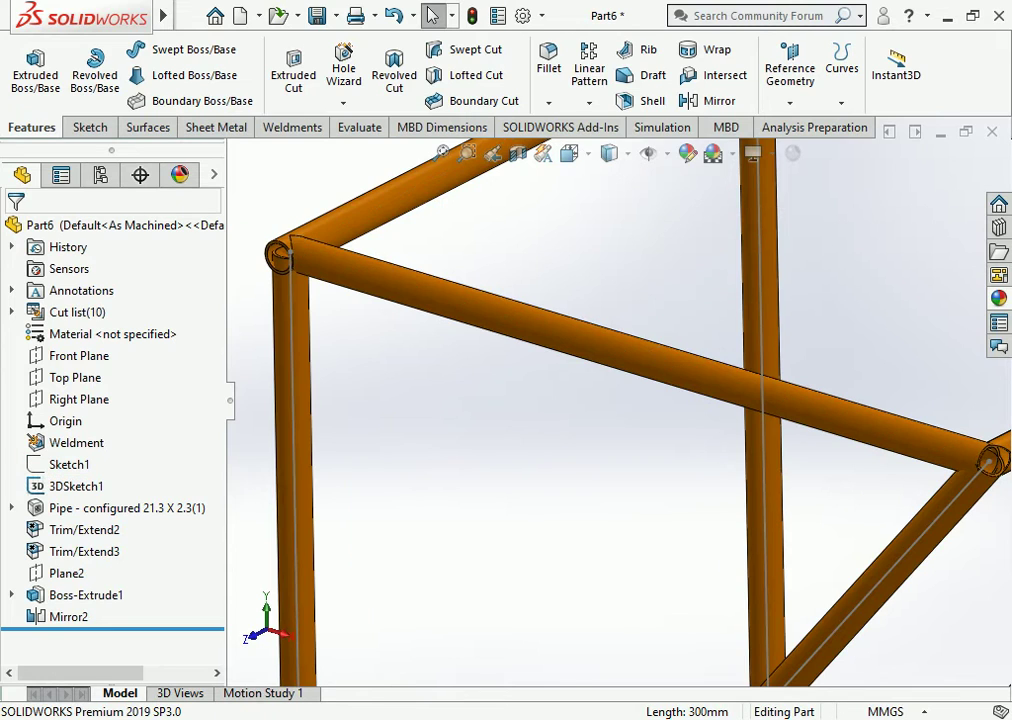
pyautogui.scroll(5, 618, 399)
pyautogui.click(760, 300)
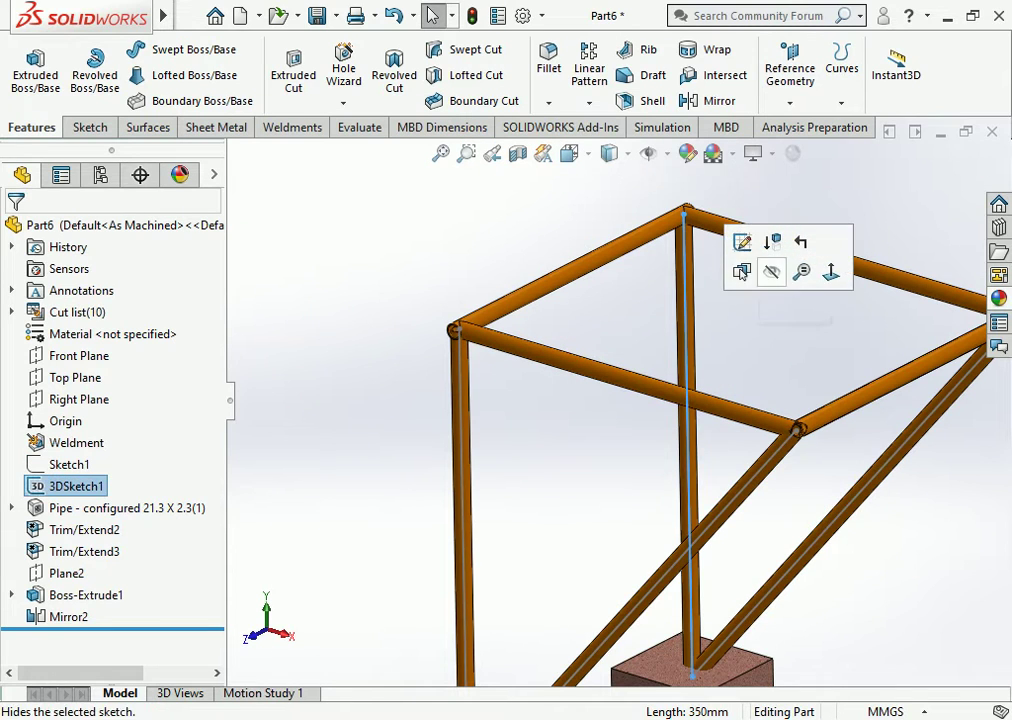
pyautogui.click(773, 271)
# Step: Zoom around the model, then fit the whole orange pipe frame and stone feet in view
pyautogui.scroll(3, 618, 420)
pyautogui.scroll(-4, 618, 420)
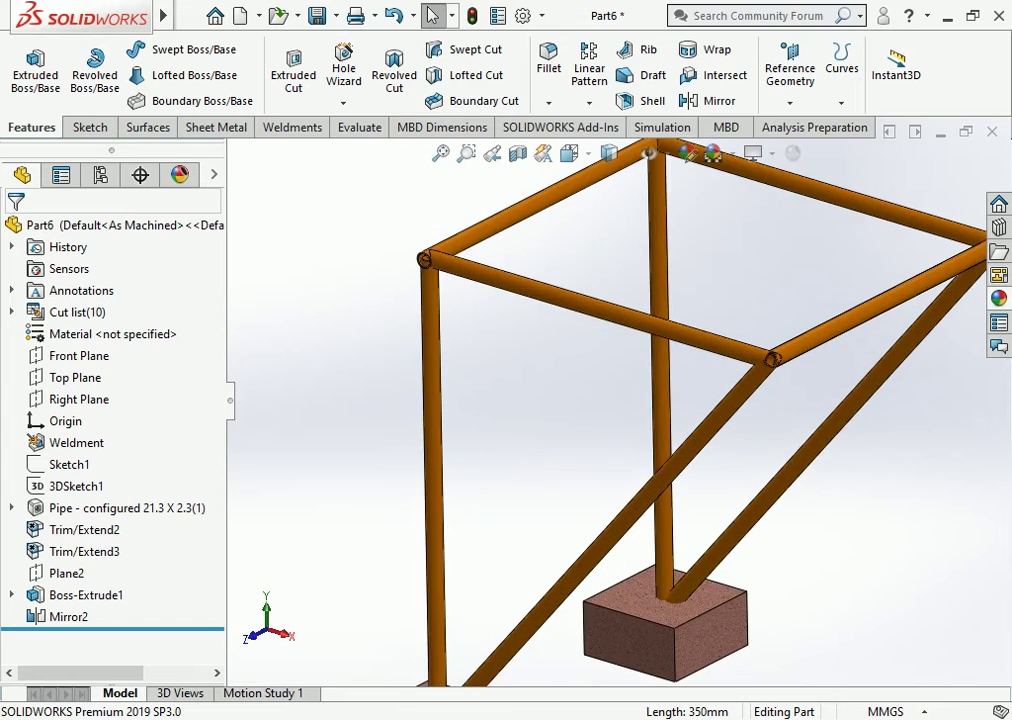
pyautogui.scroll(4, 618, 420)
pyautogui.scroll(-3, 618, 420)
pyautogui.scroll(3, 618, 420)
pyautogui.scroll(-4, 618, 420)
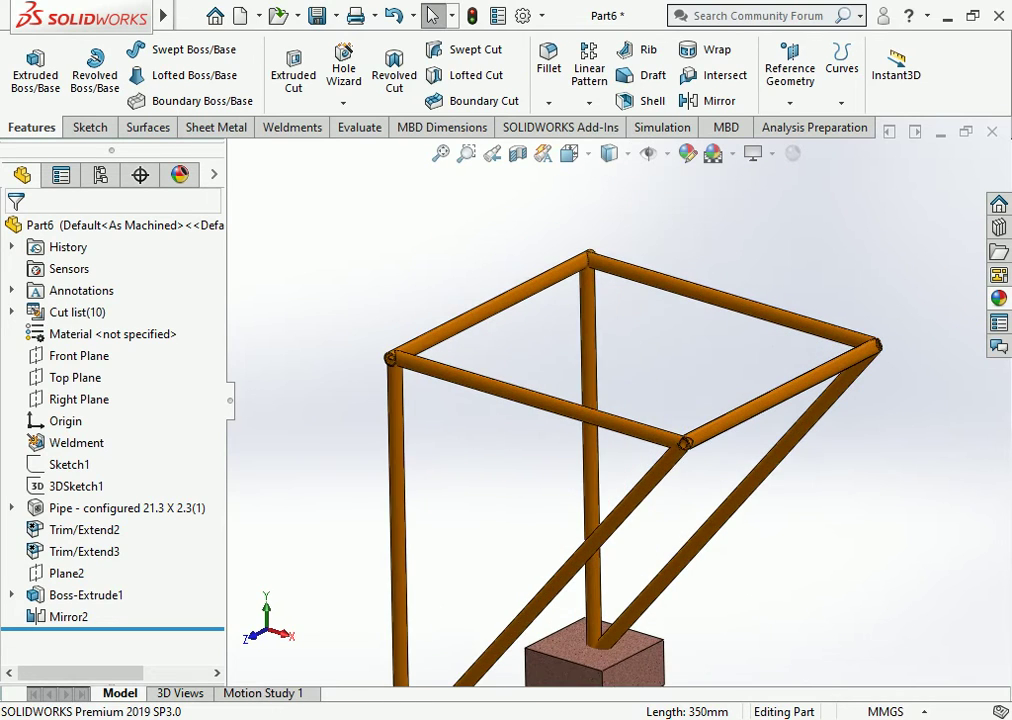
pyautogui.scroll(2, 617, 405)
pyautogui.scroll(2, 617, 405)
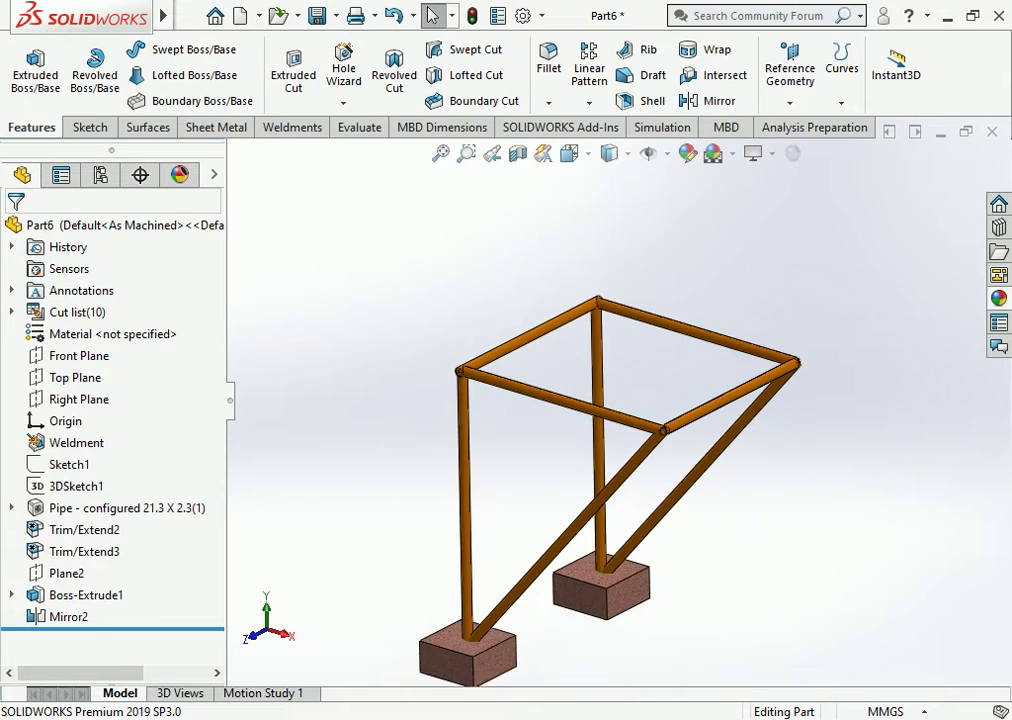
pyautogui.scroll(1, 617, 405)
pyautogui.scroll(-3, 606, 490)
pyautogui.scroll(-2, 606, 490)
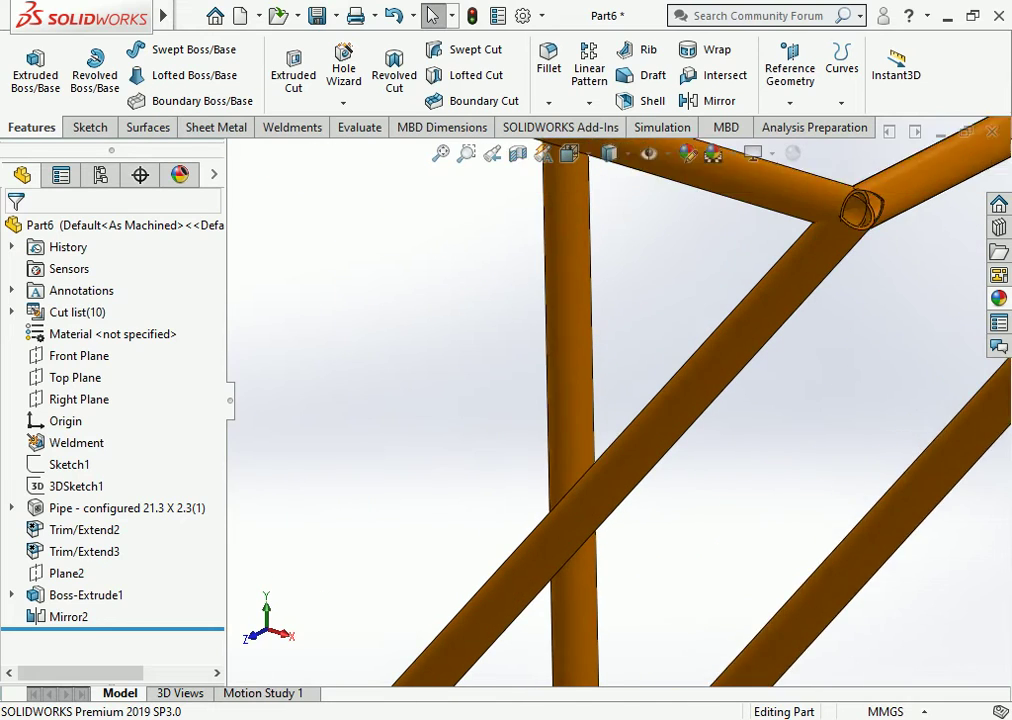
pyautogui.scroll(-2, 606, 490)
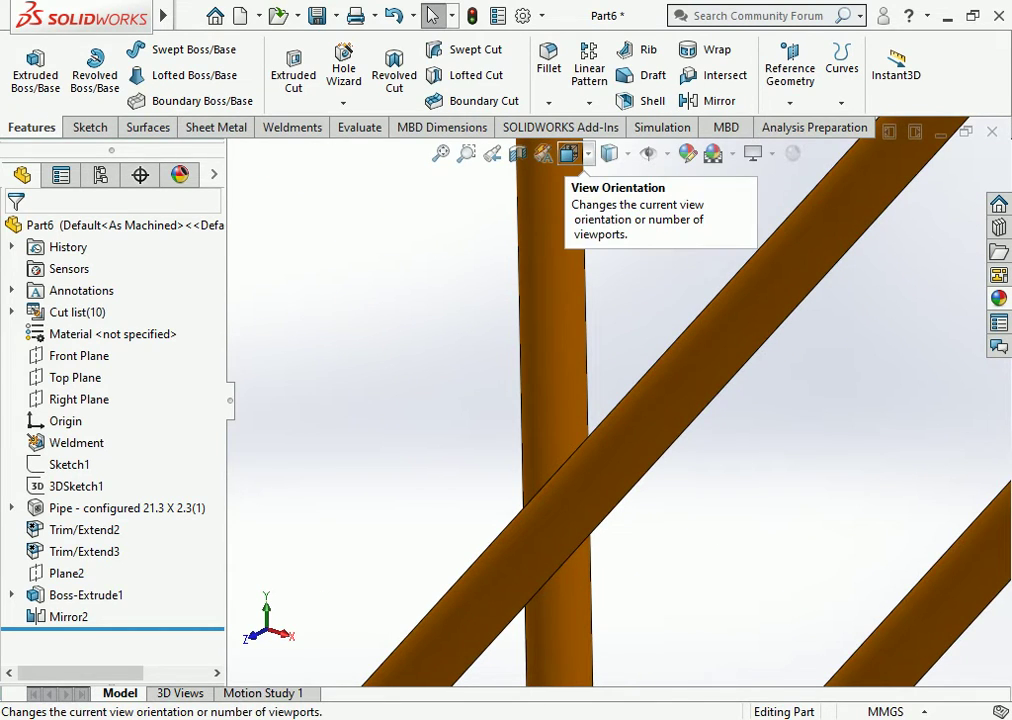
pyautogui.click(568, 153)
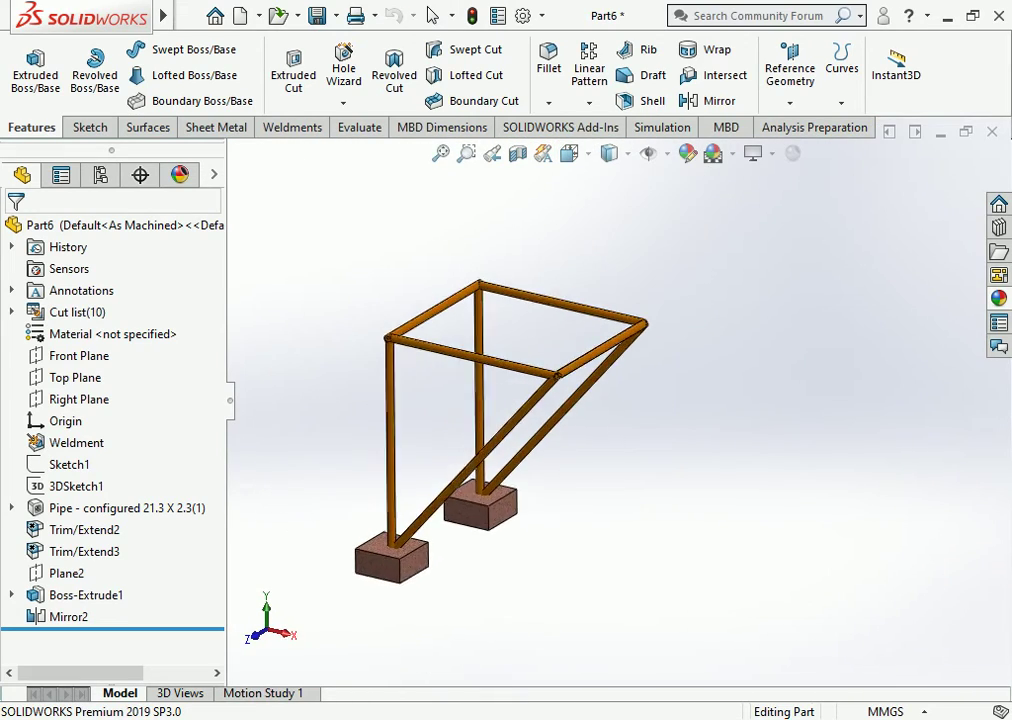